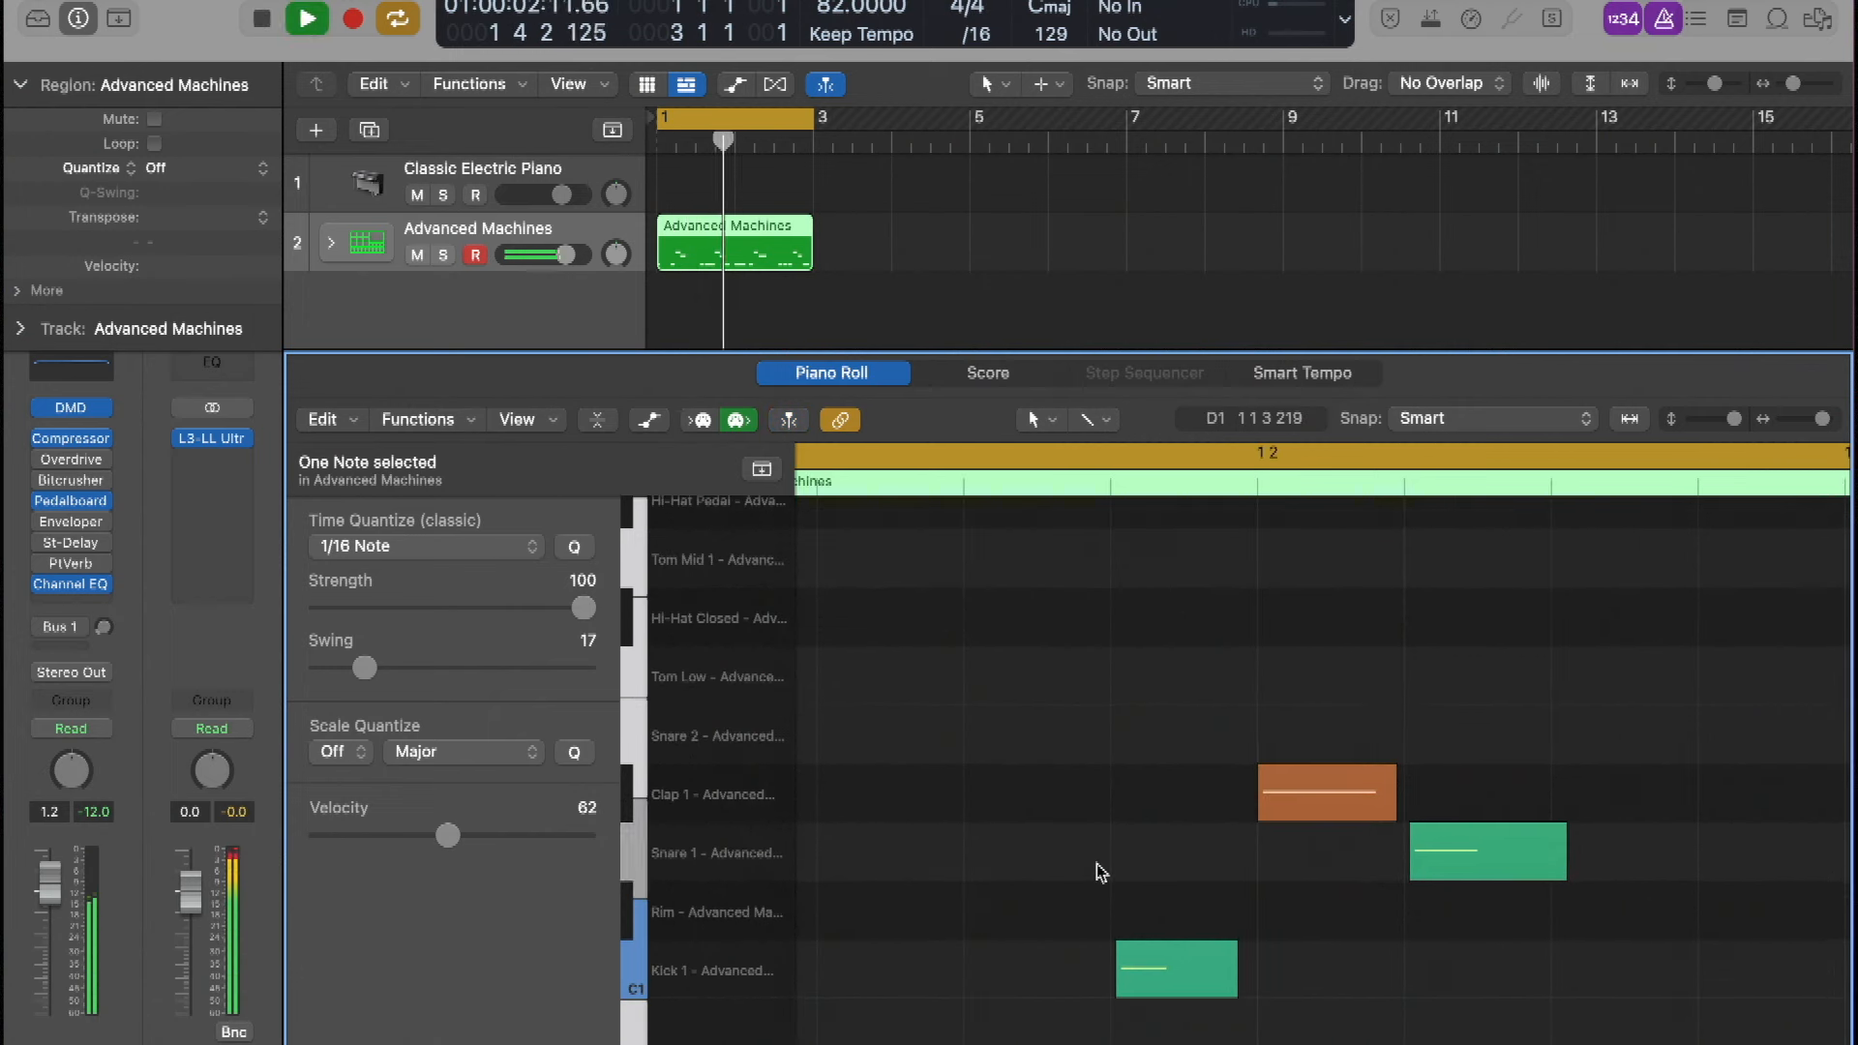
# Stop playback, select all notes in the drum region and set their quantize strength to 50
pyautogui.click(938, 721)
pyautogui.press('space')
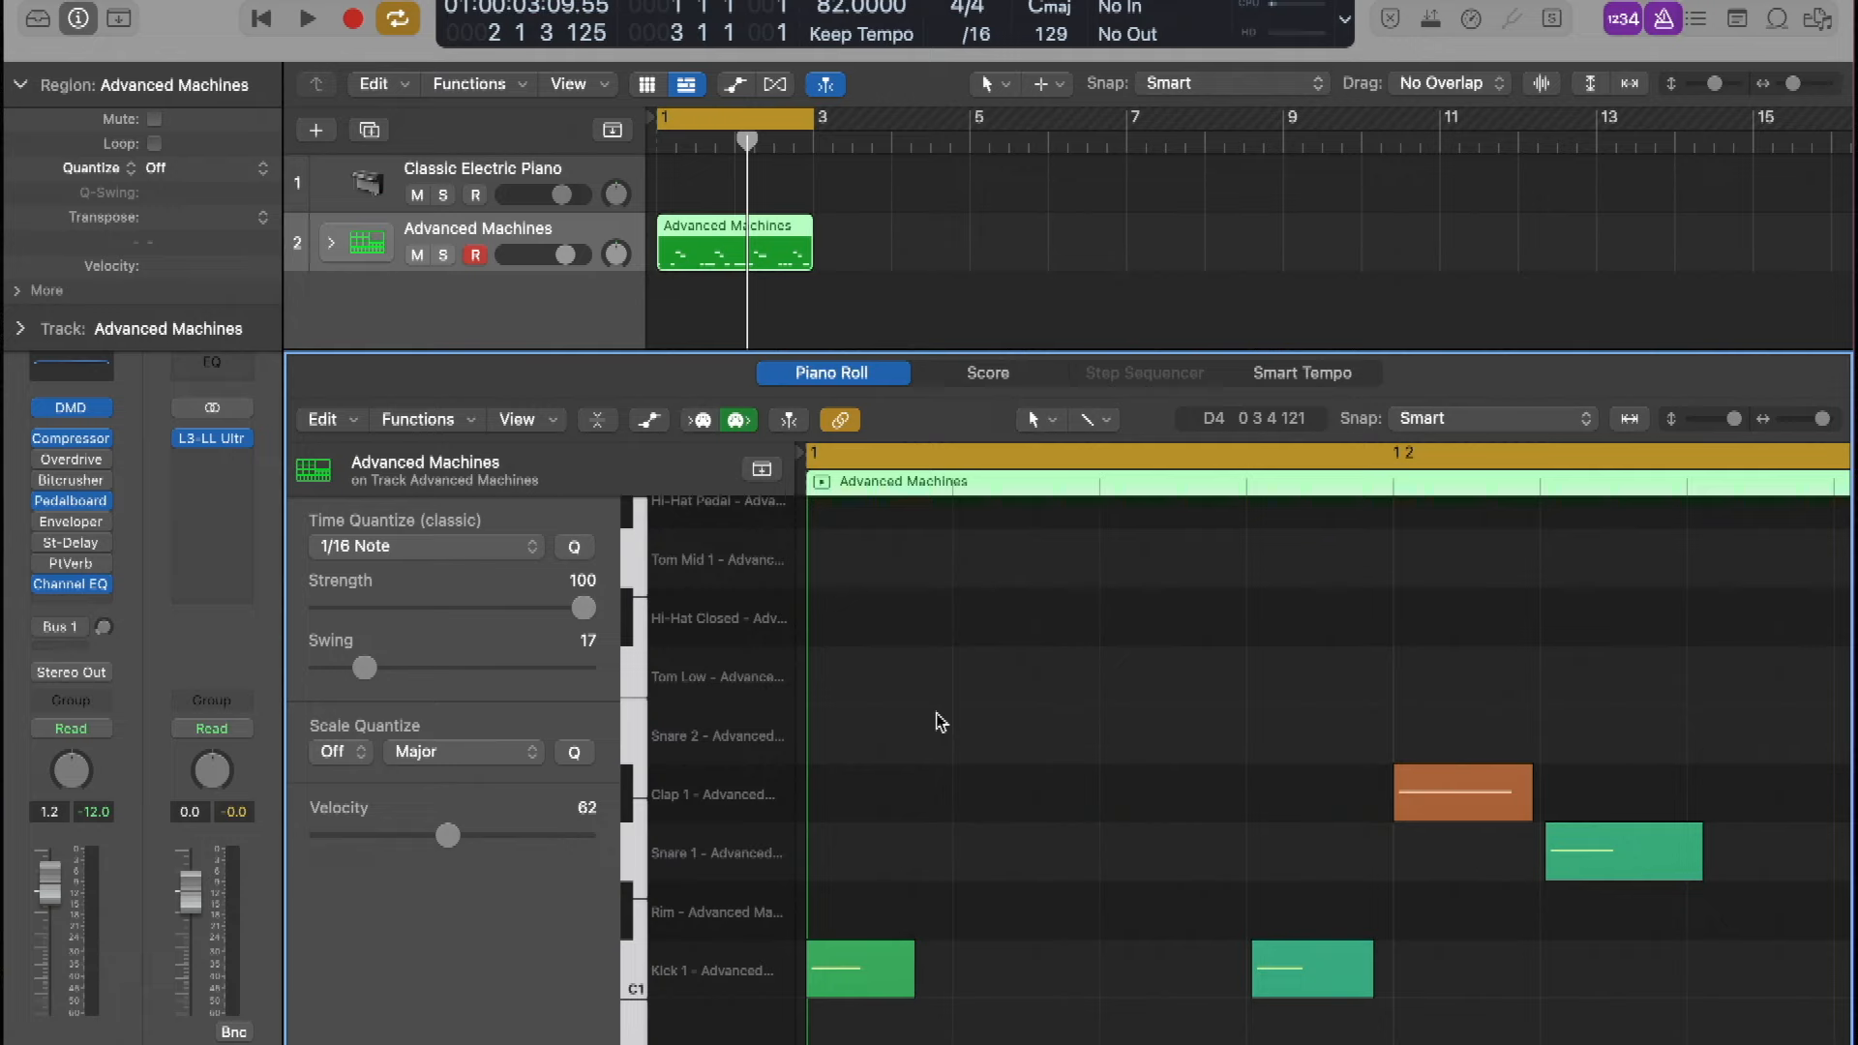
pyautogui.press('super+a')
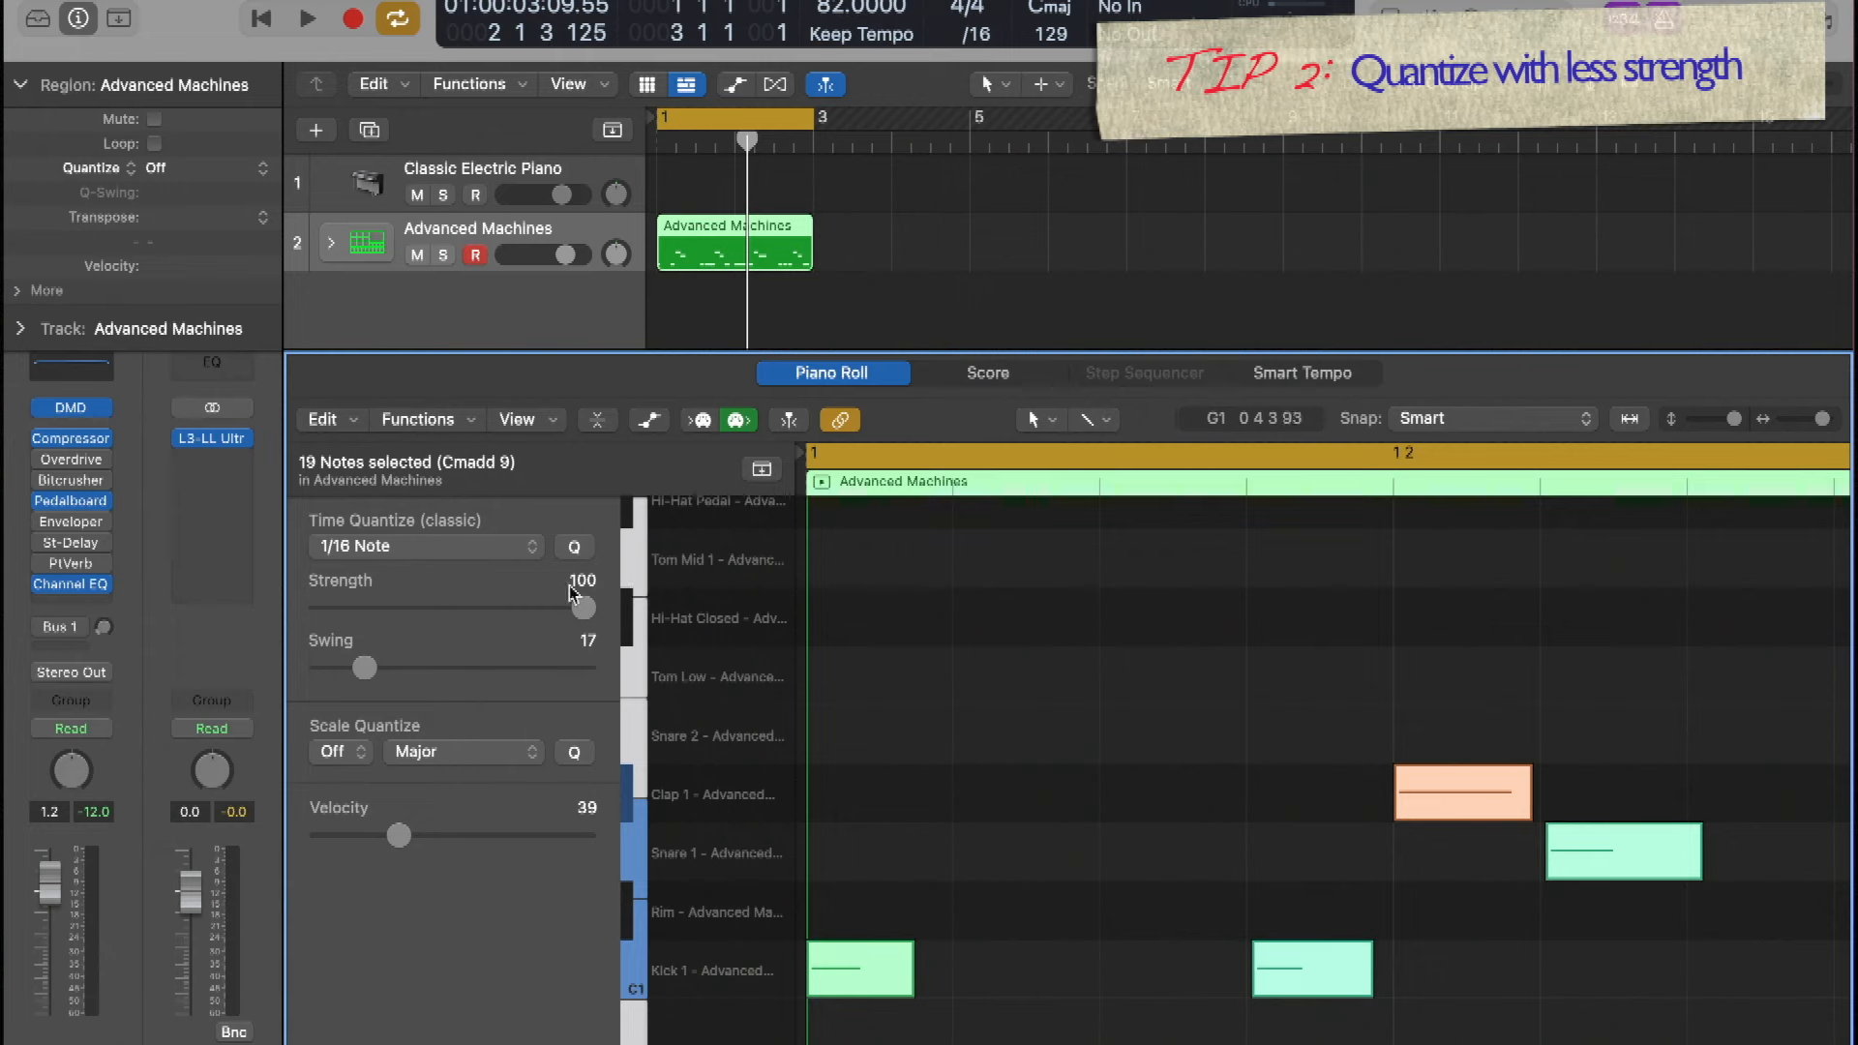
pyautogui.moveTo(584, 616); pyautogui.dragTo(462, 620)
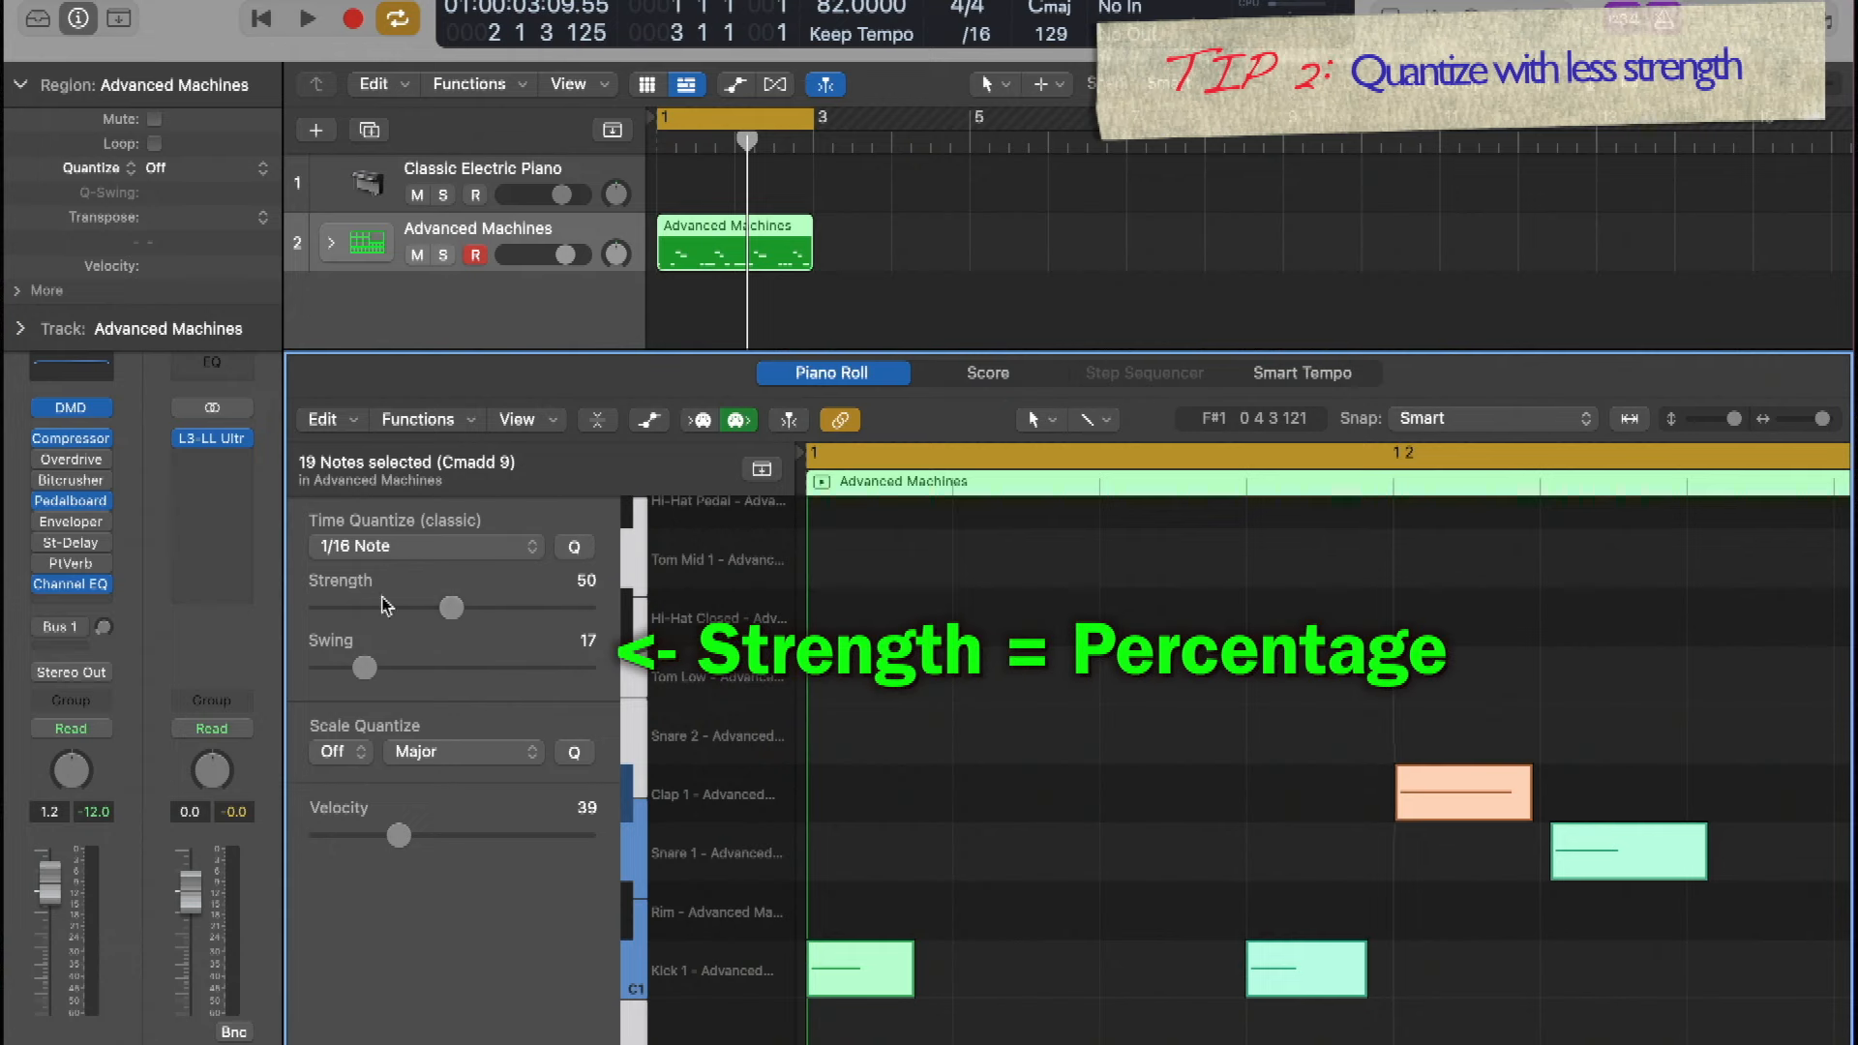
pyautogui.press('super+Right')
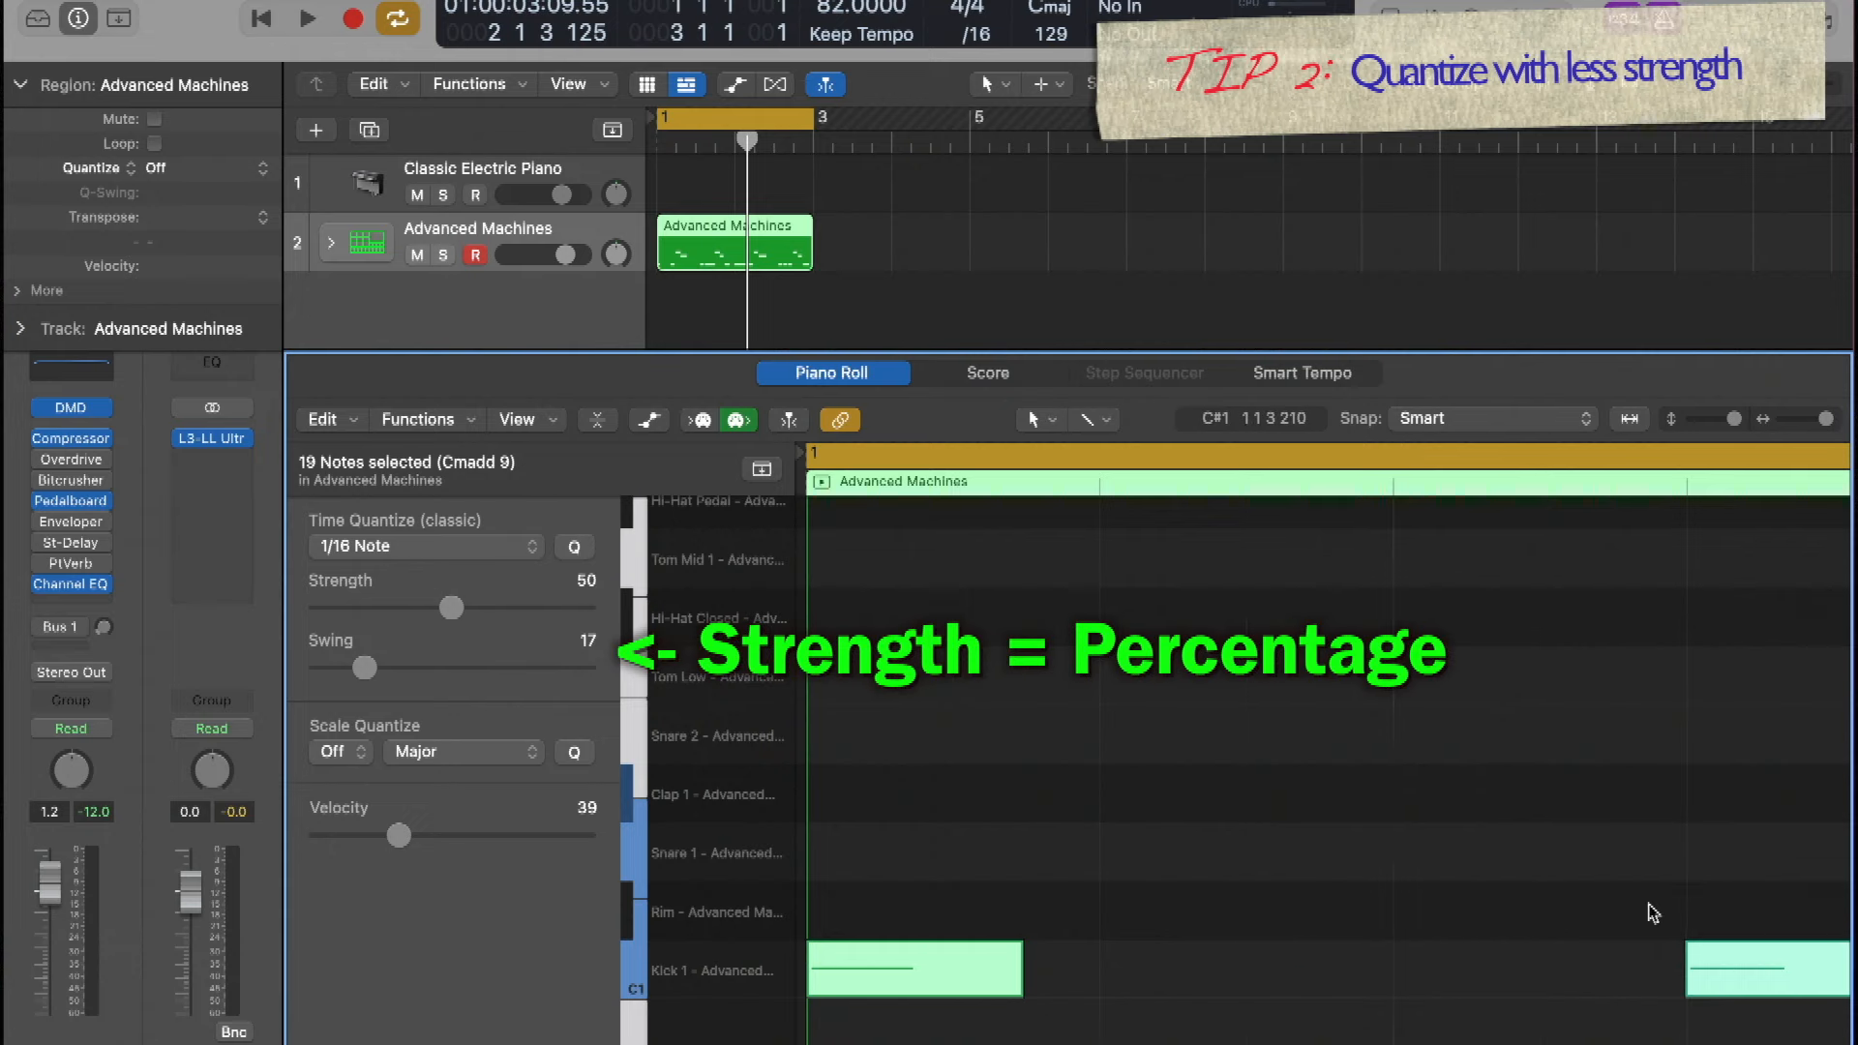
pyautogui.hscroll(5, 1653, 914)
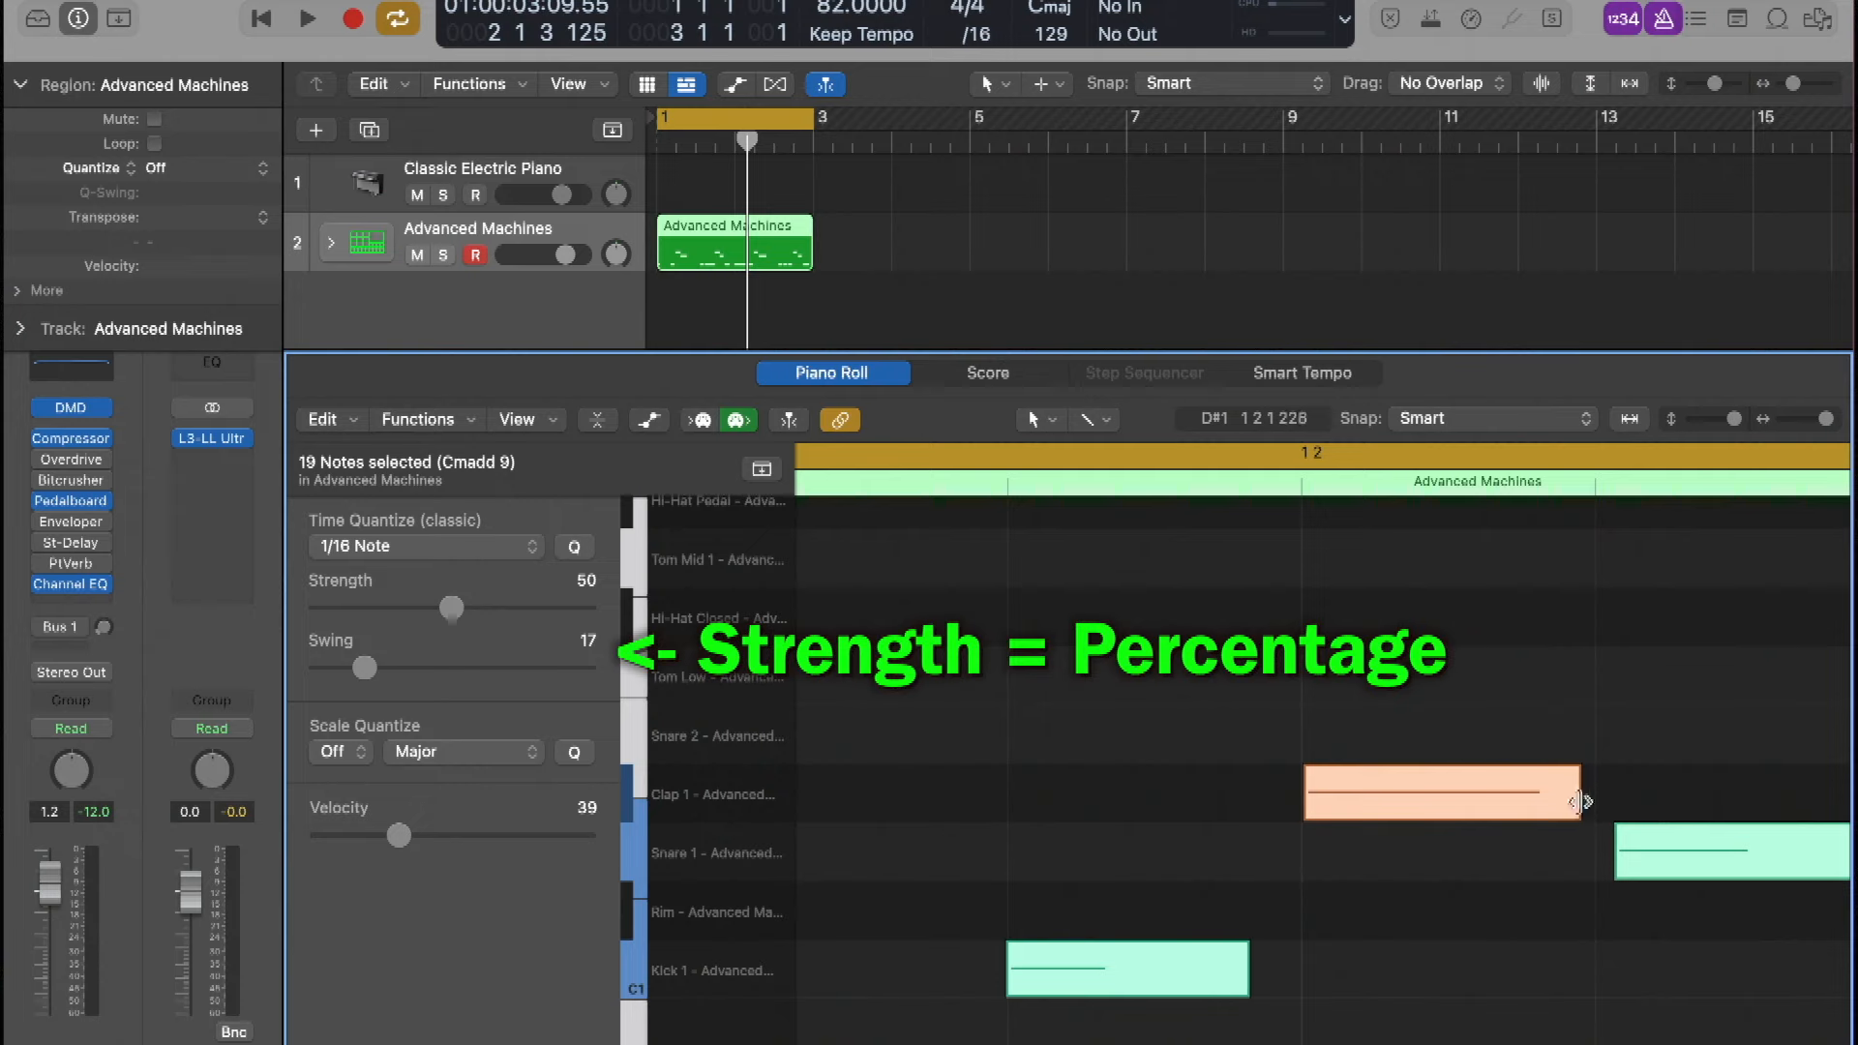
# Lower the quantize strength of all notes to 0 for comparison and return it to 50
pyautogui.moveTo(468, 607); pyautogui.dragTo(246, 603)
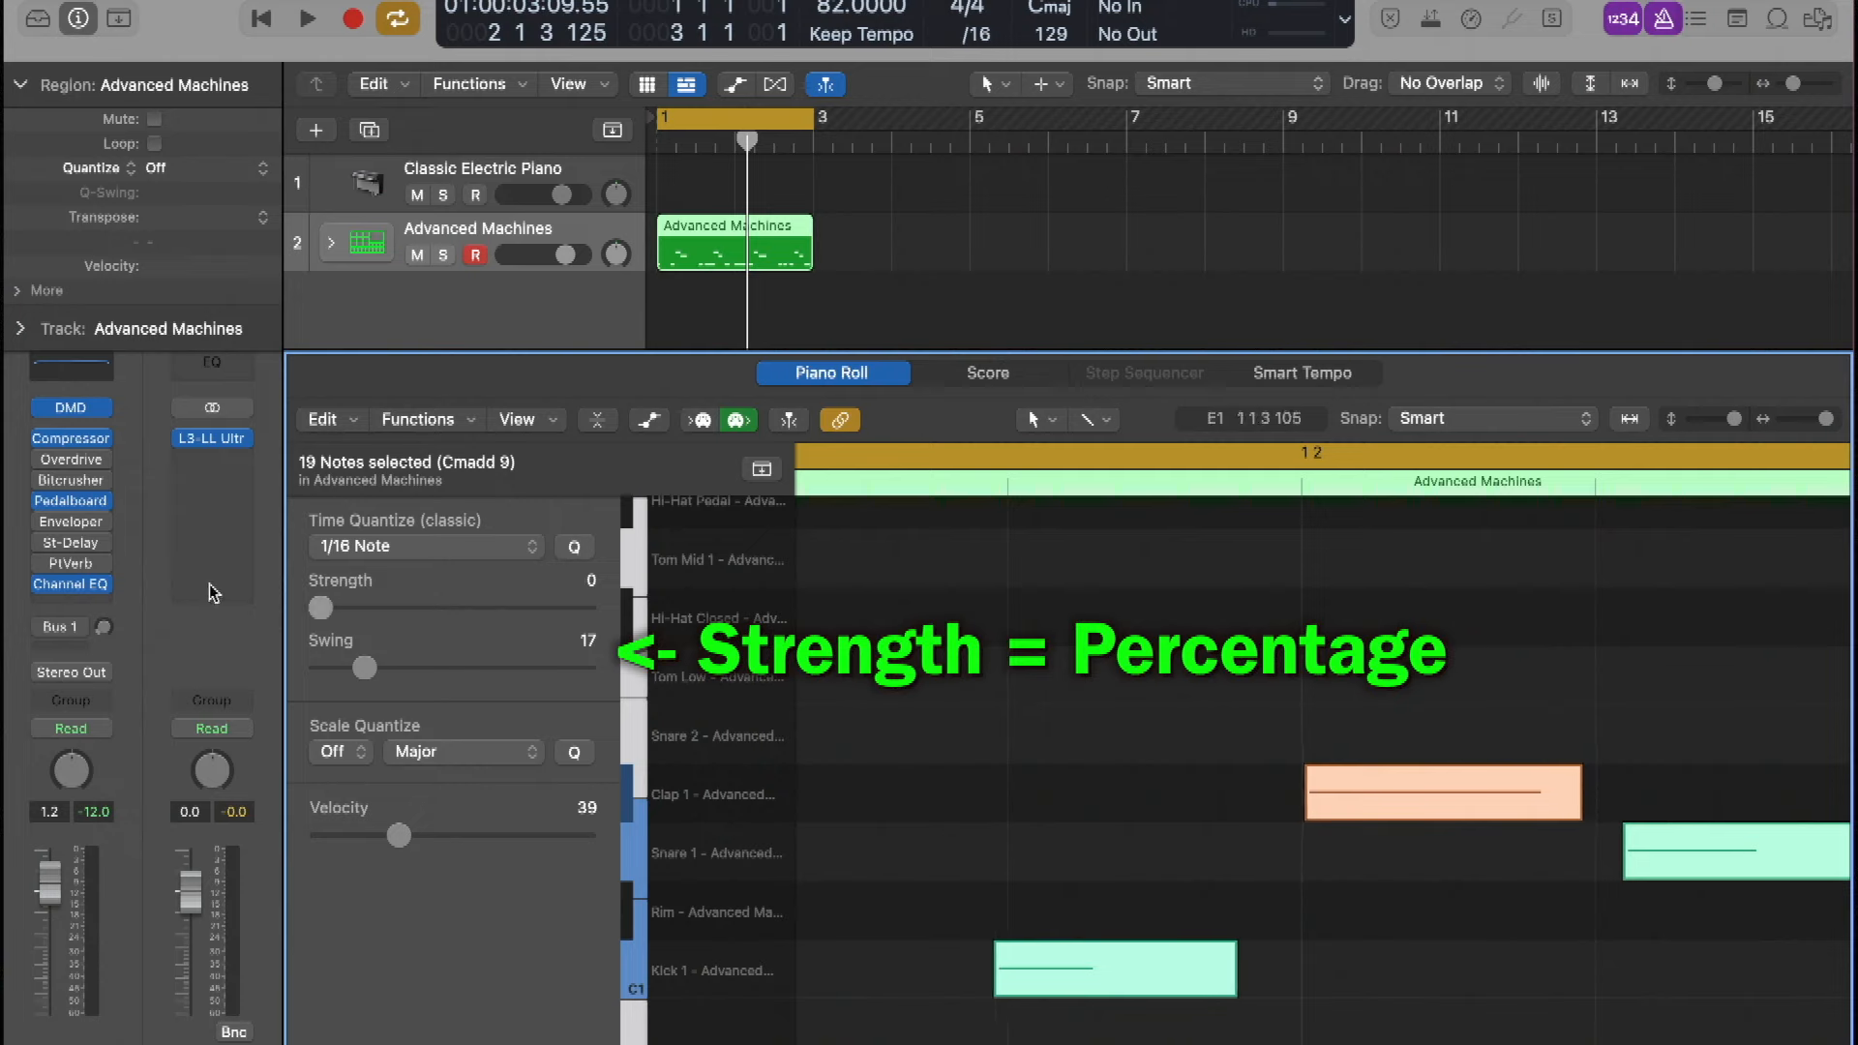
pyautogui.moveTo(367, 614); pyautogui.dragTo(461, 622)
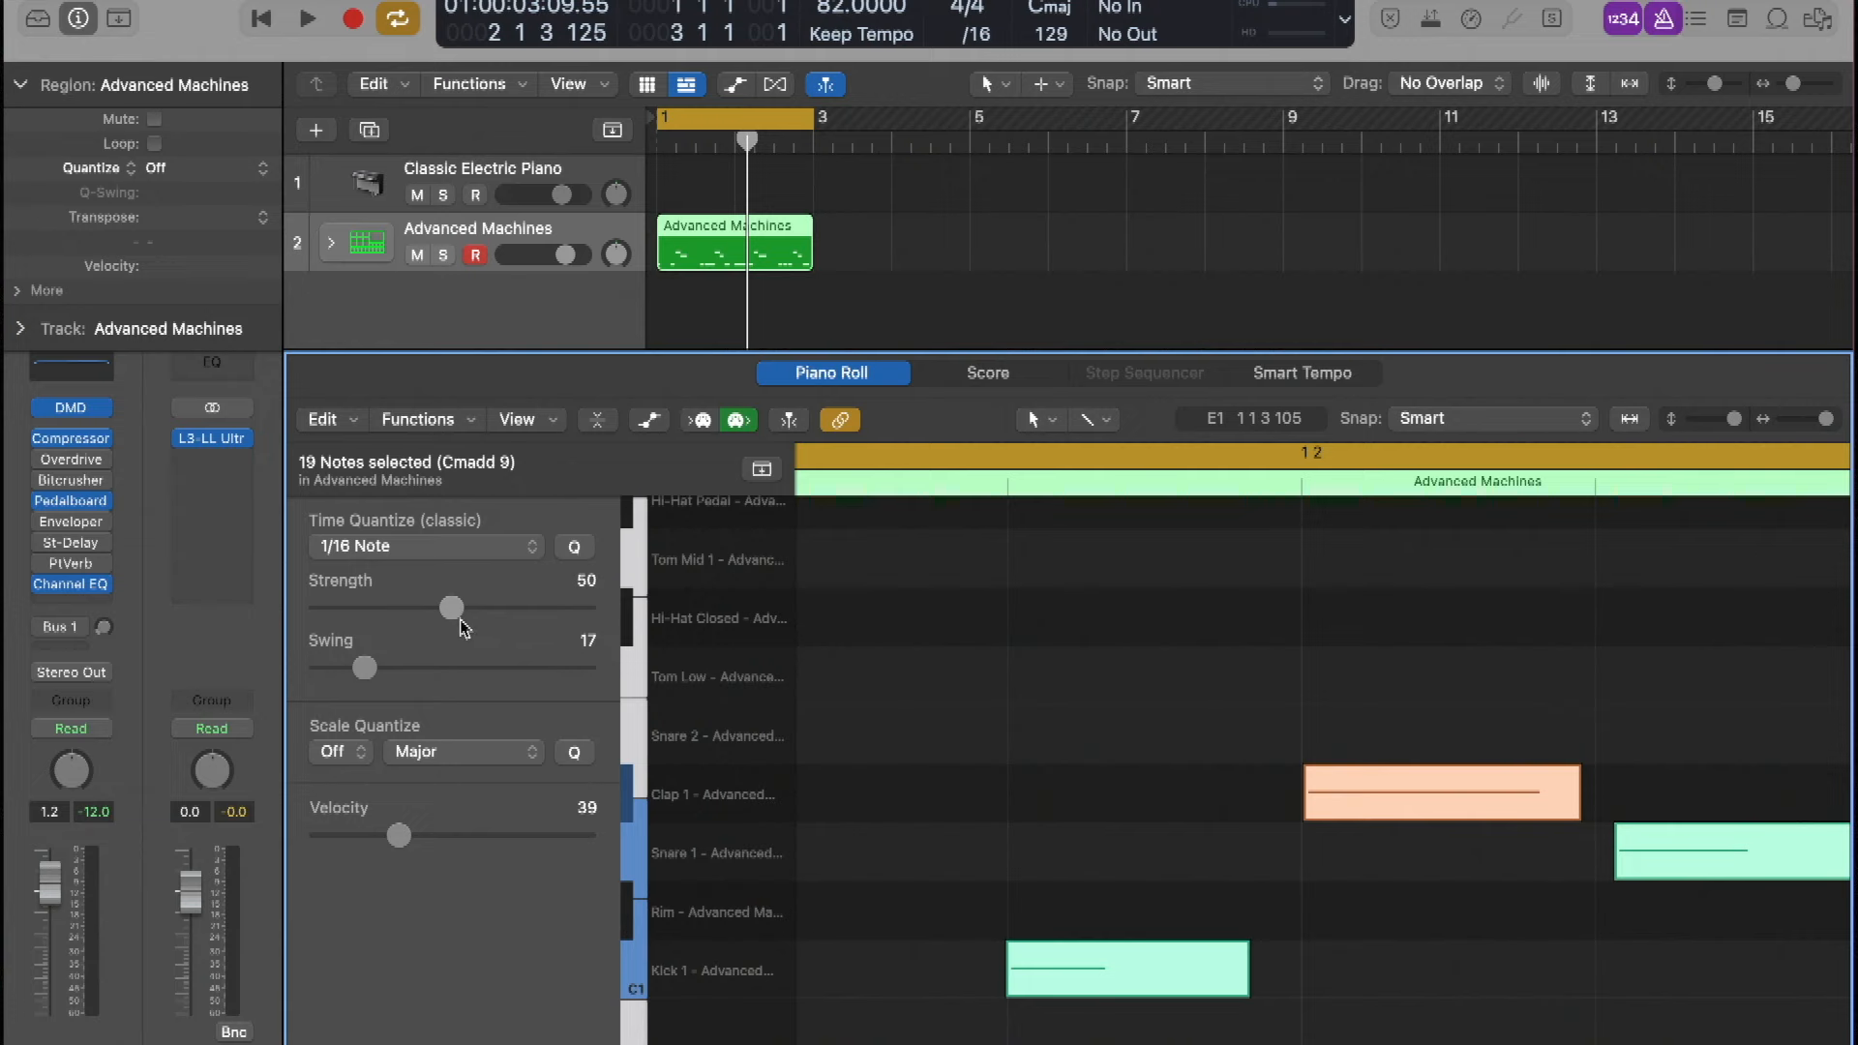
# Set the quantize swing of all notes to 0 and play back the beat
pyautogui.press('space')
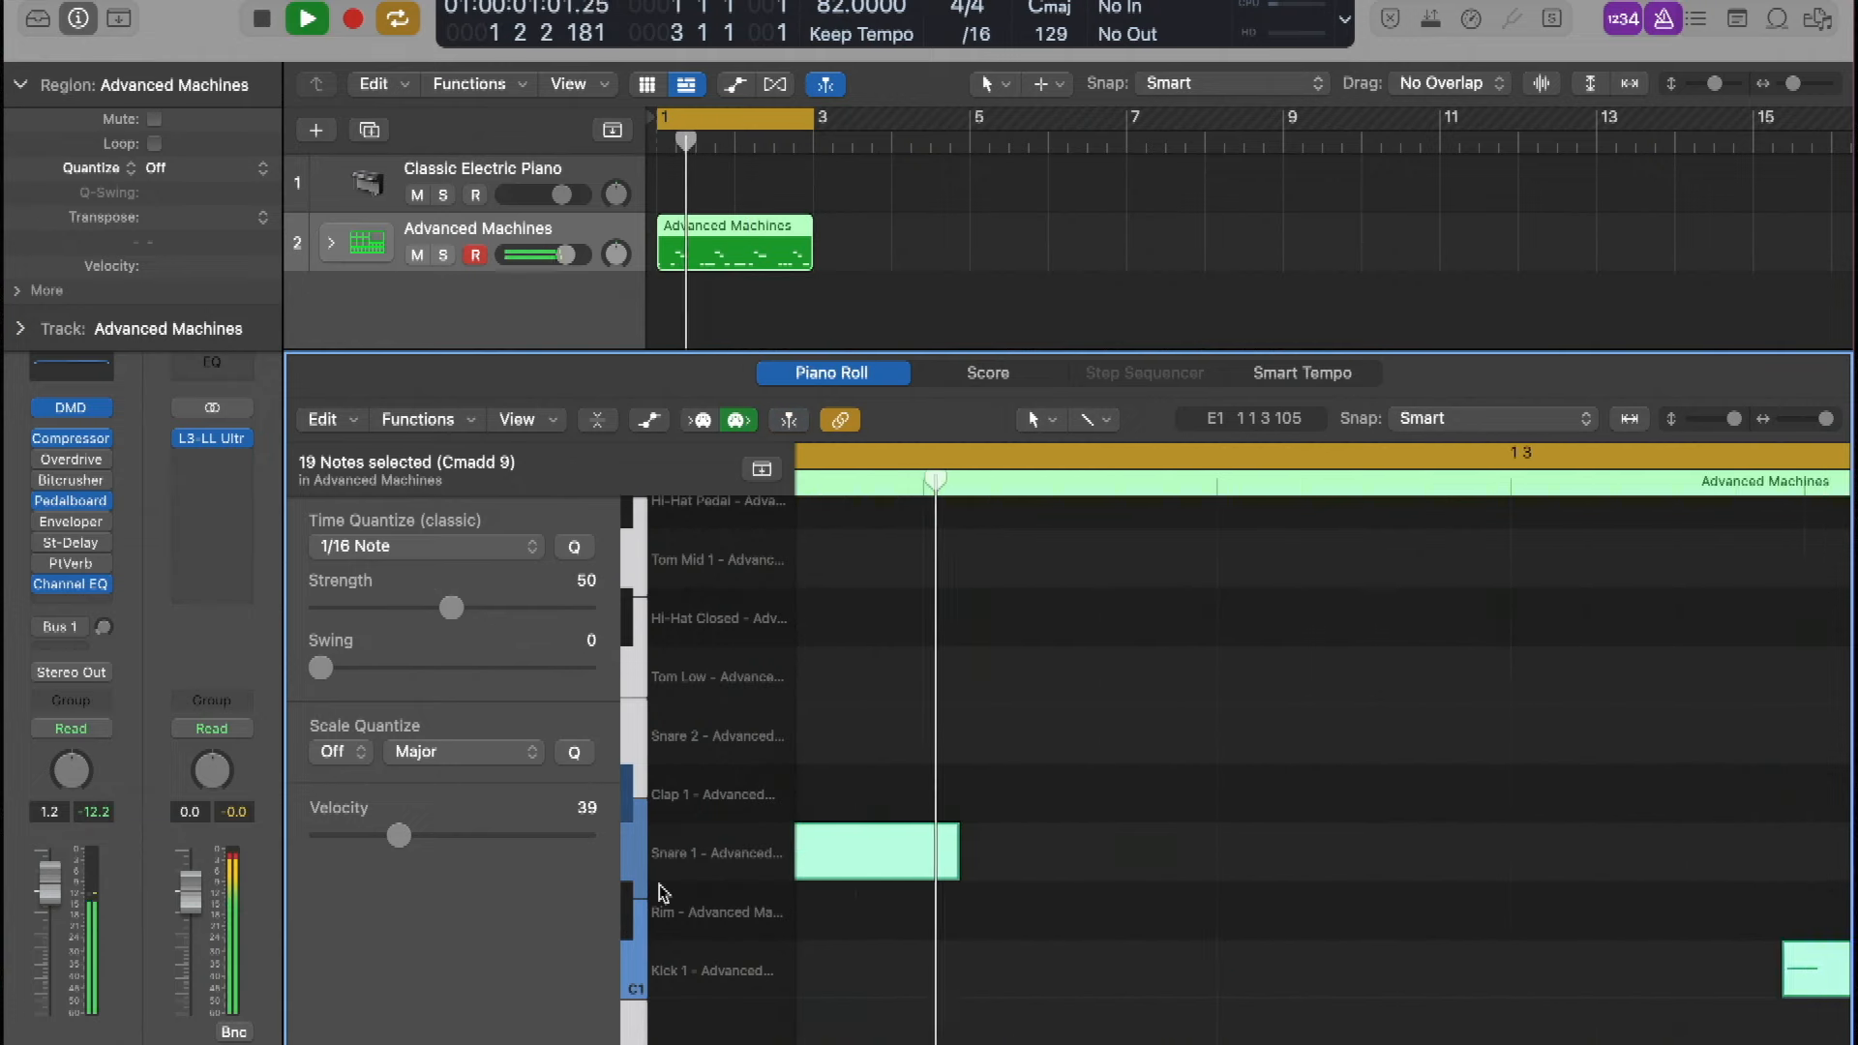
pyautogui.press('super+Left')
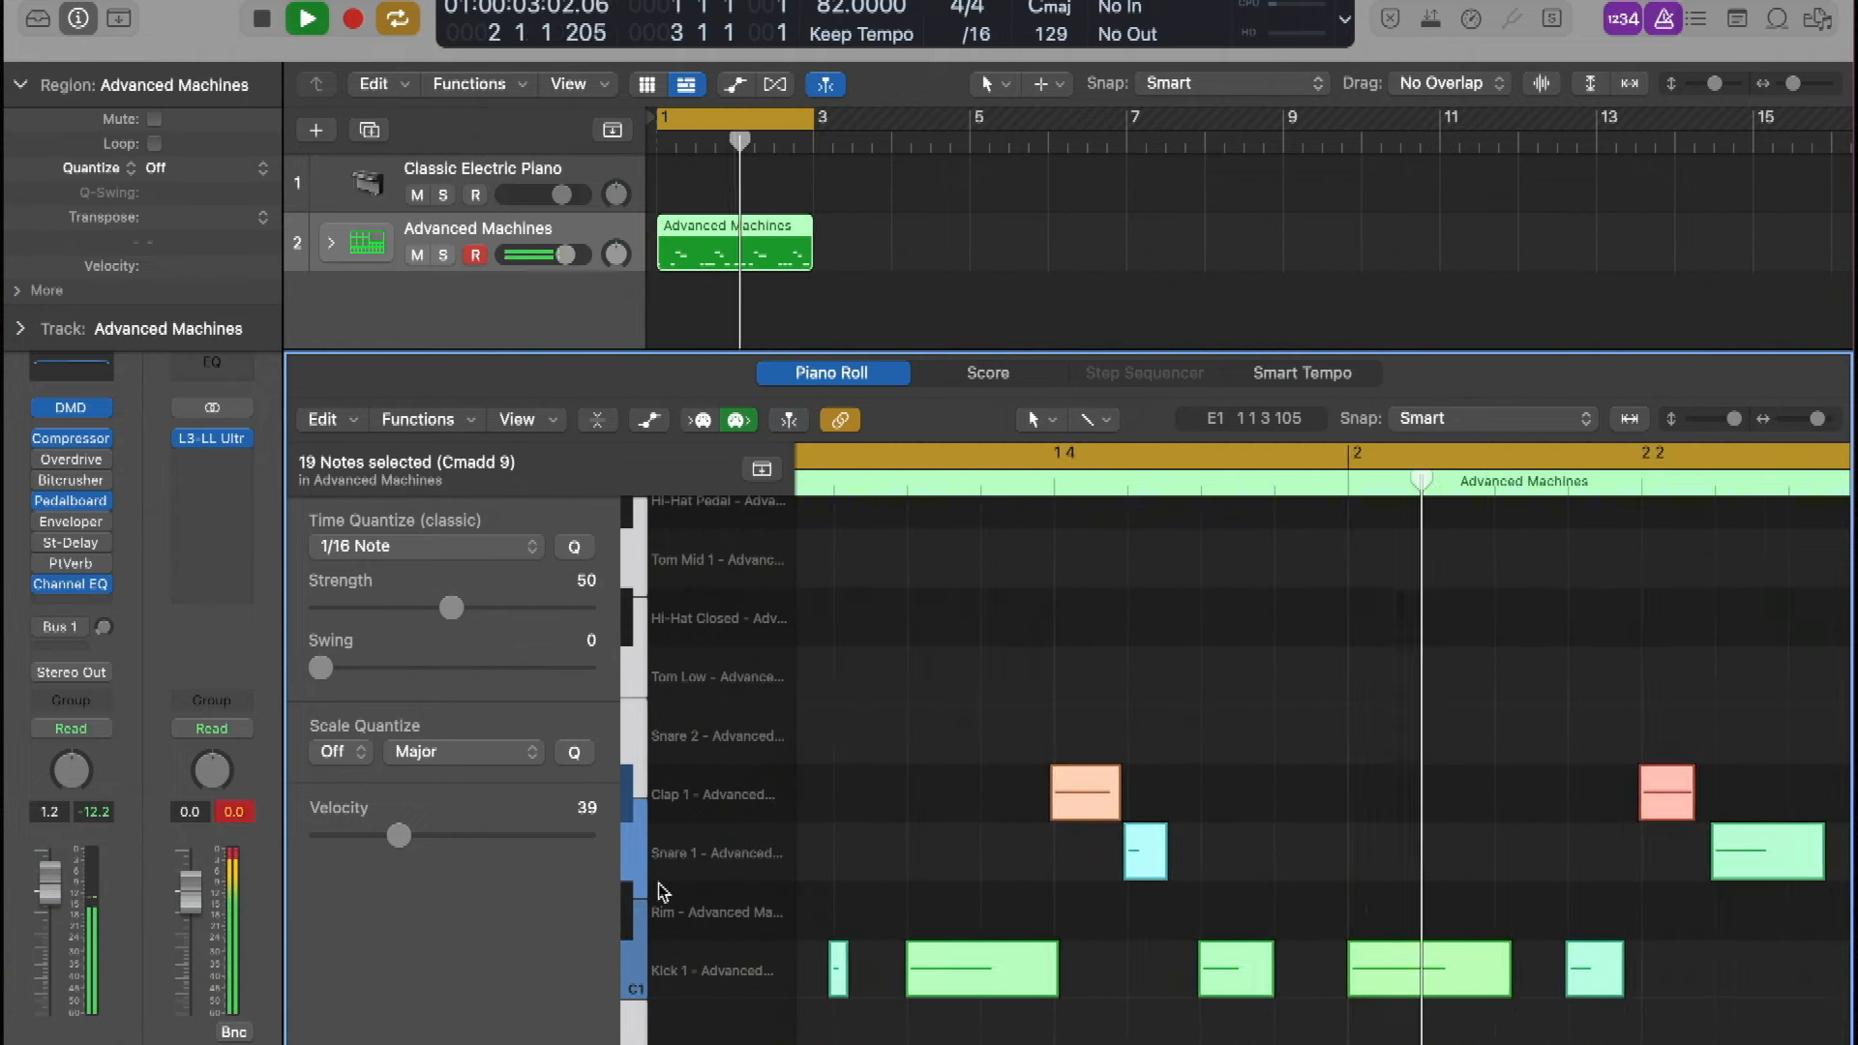
pyautogui.press('space')
pyautogui.hscroll(-5, 1016, 878)
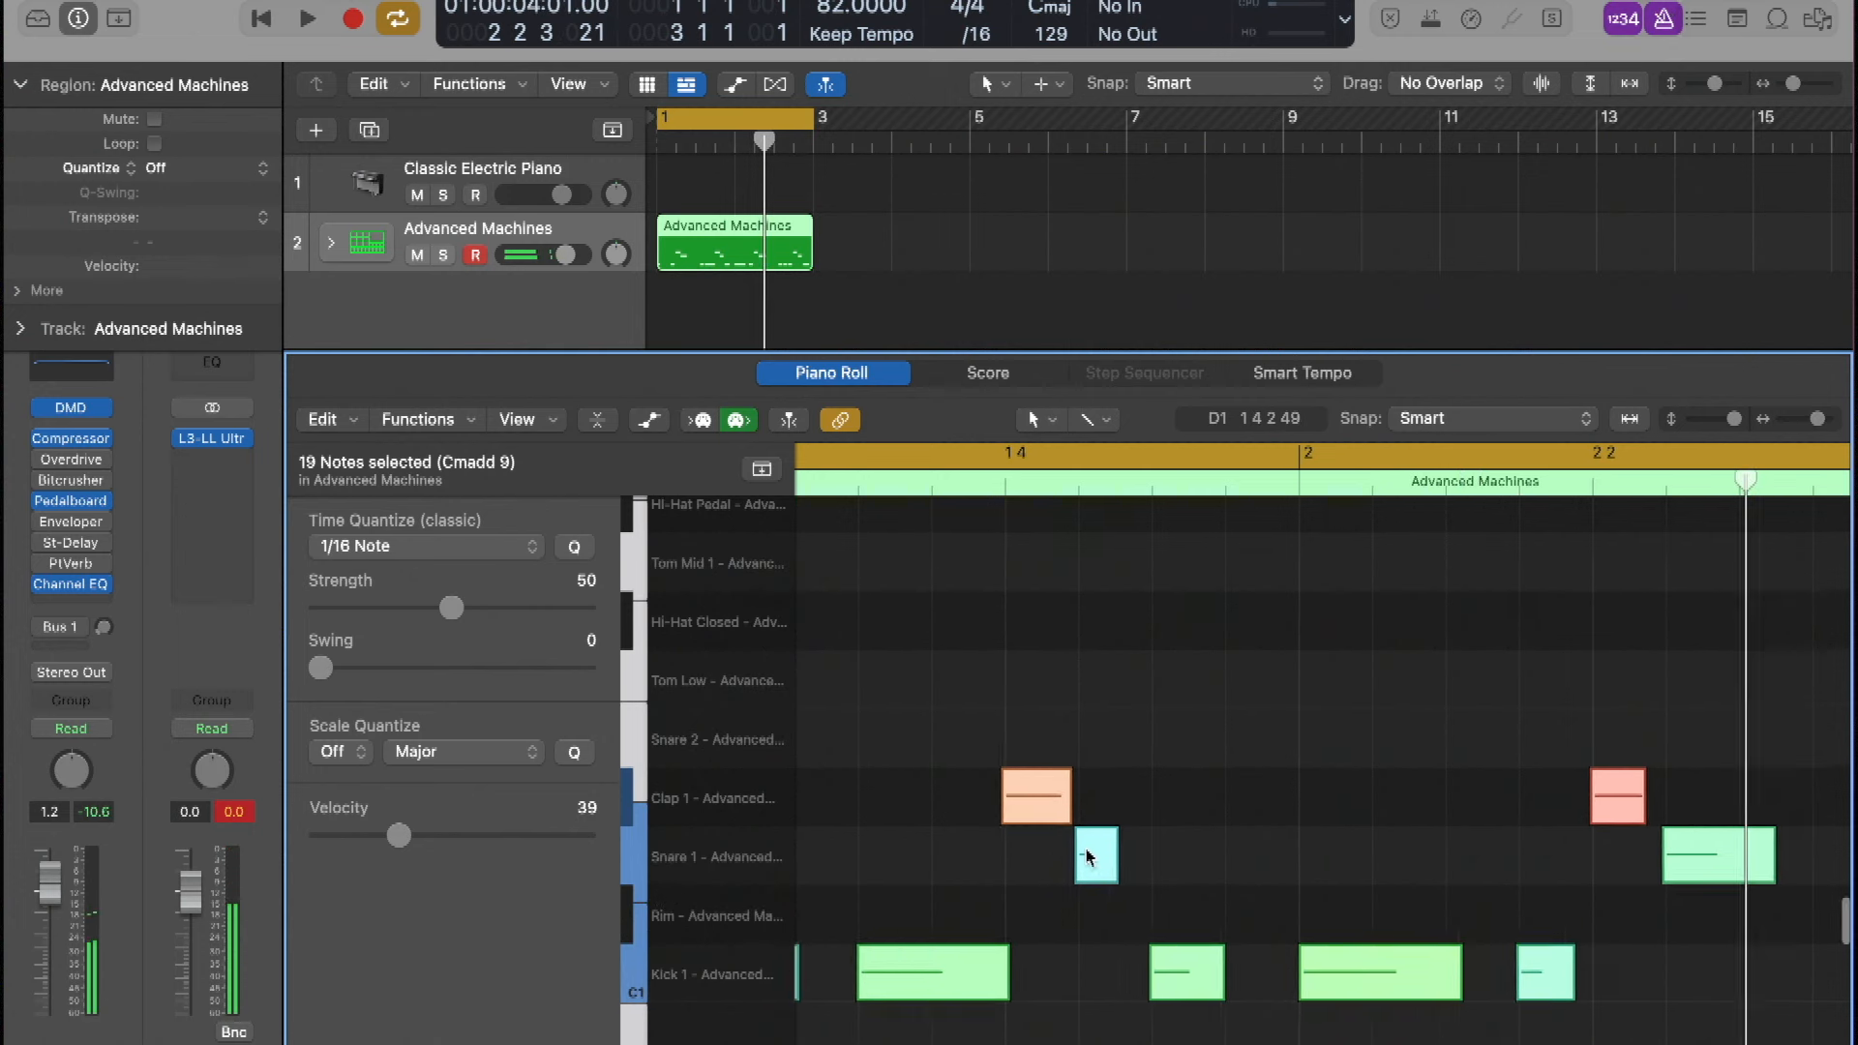
# Quantize the Kick 1 notes at strength 100 and the Snare 1 notes at strength 39, and play back the beat
pyautogui.click(743, 982)
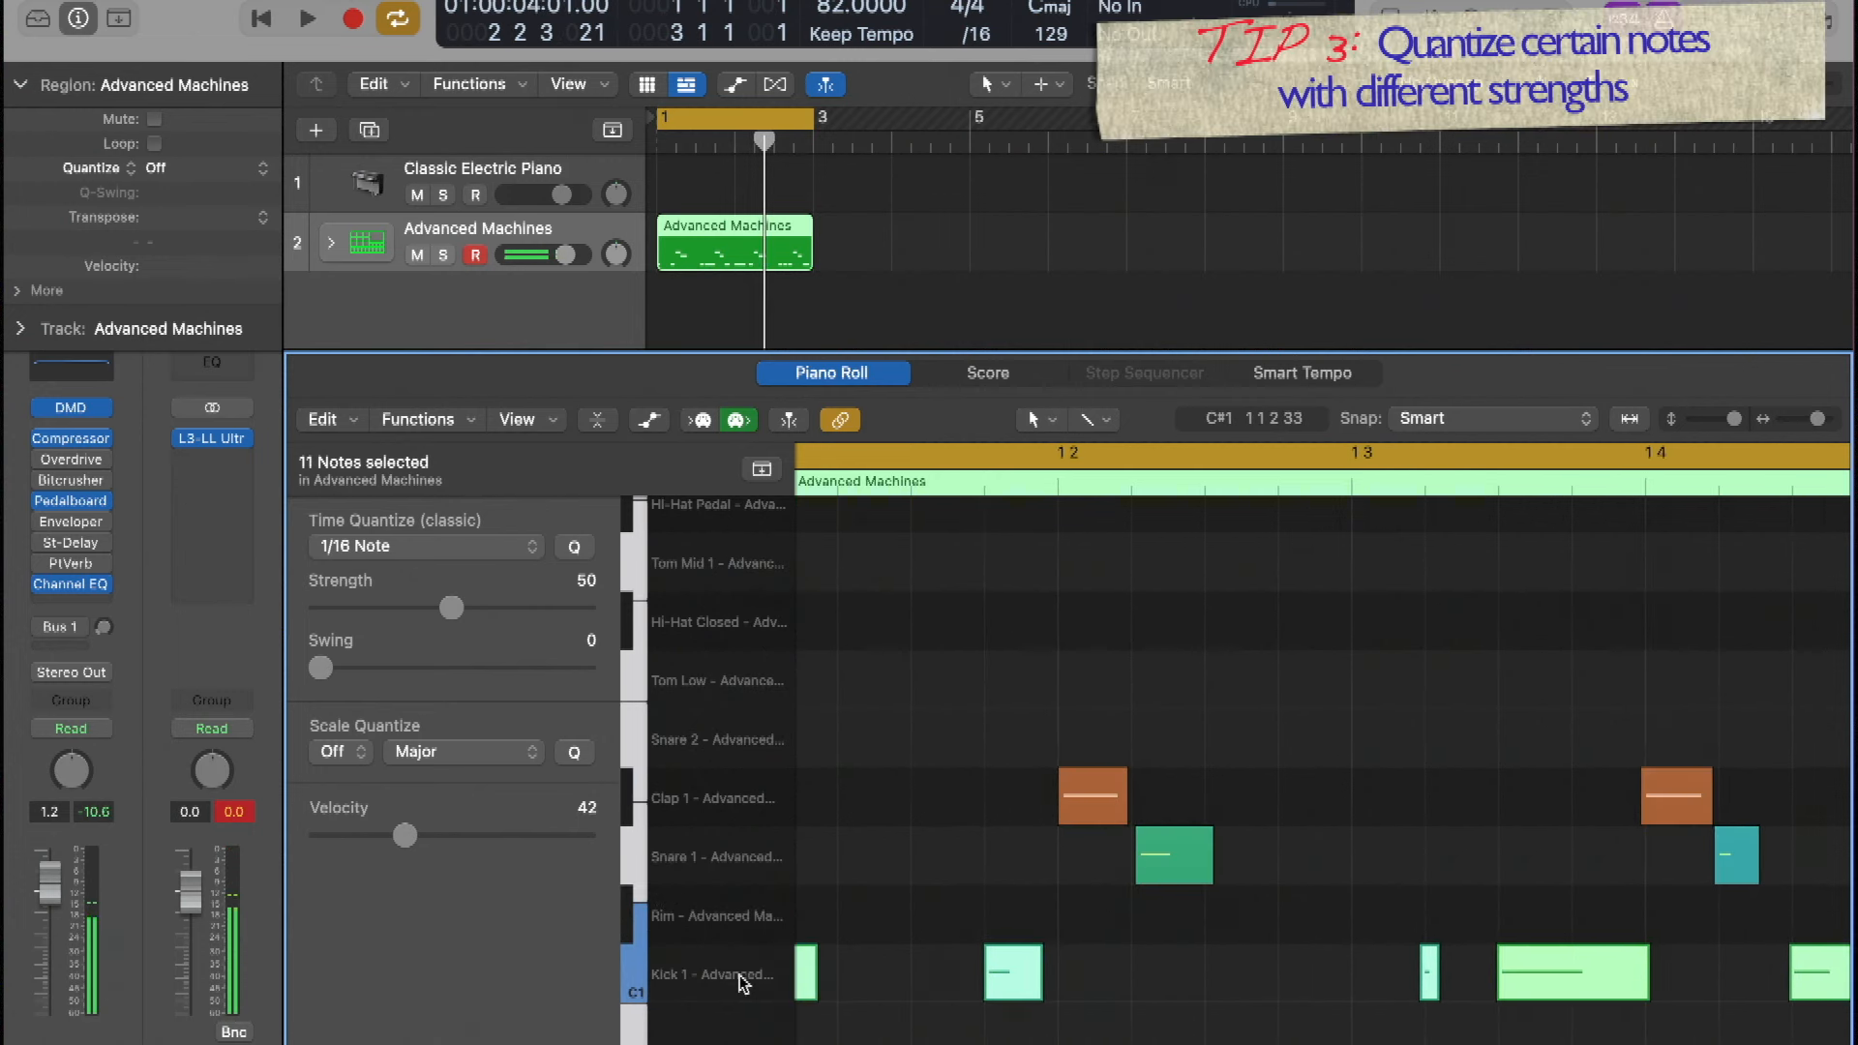
pyautogui.moveTo(457, 608); pyautogui.dragTo(584, 607)
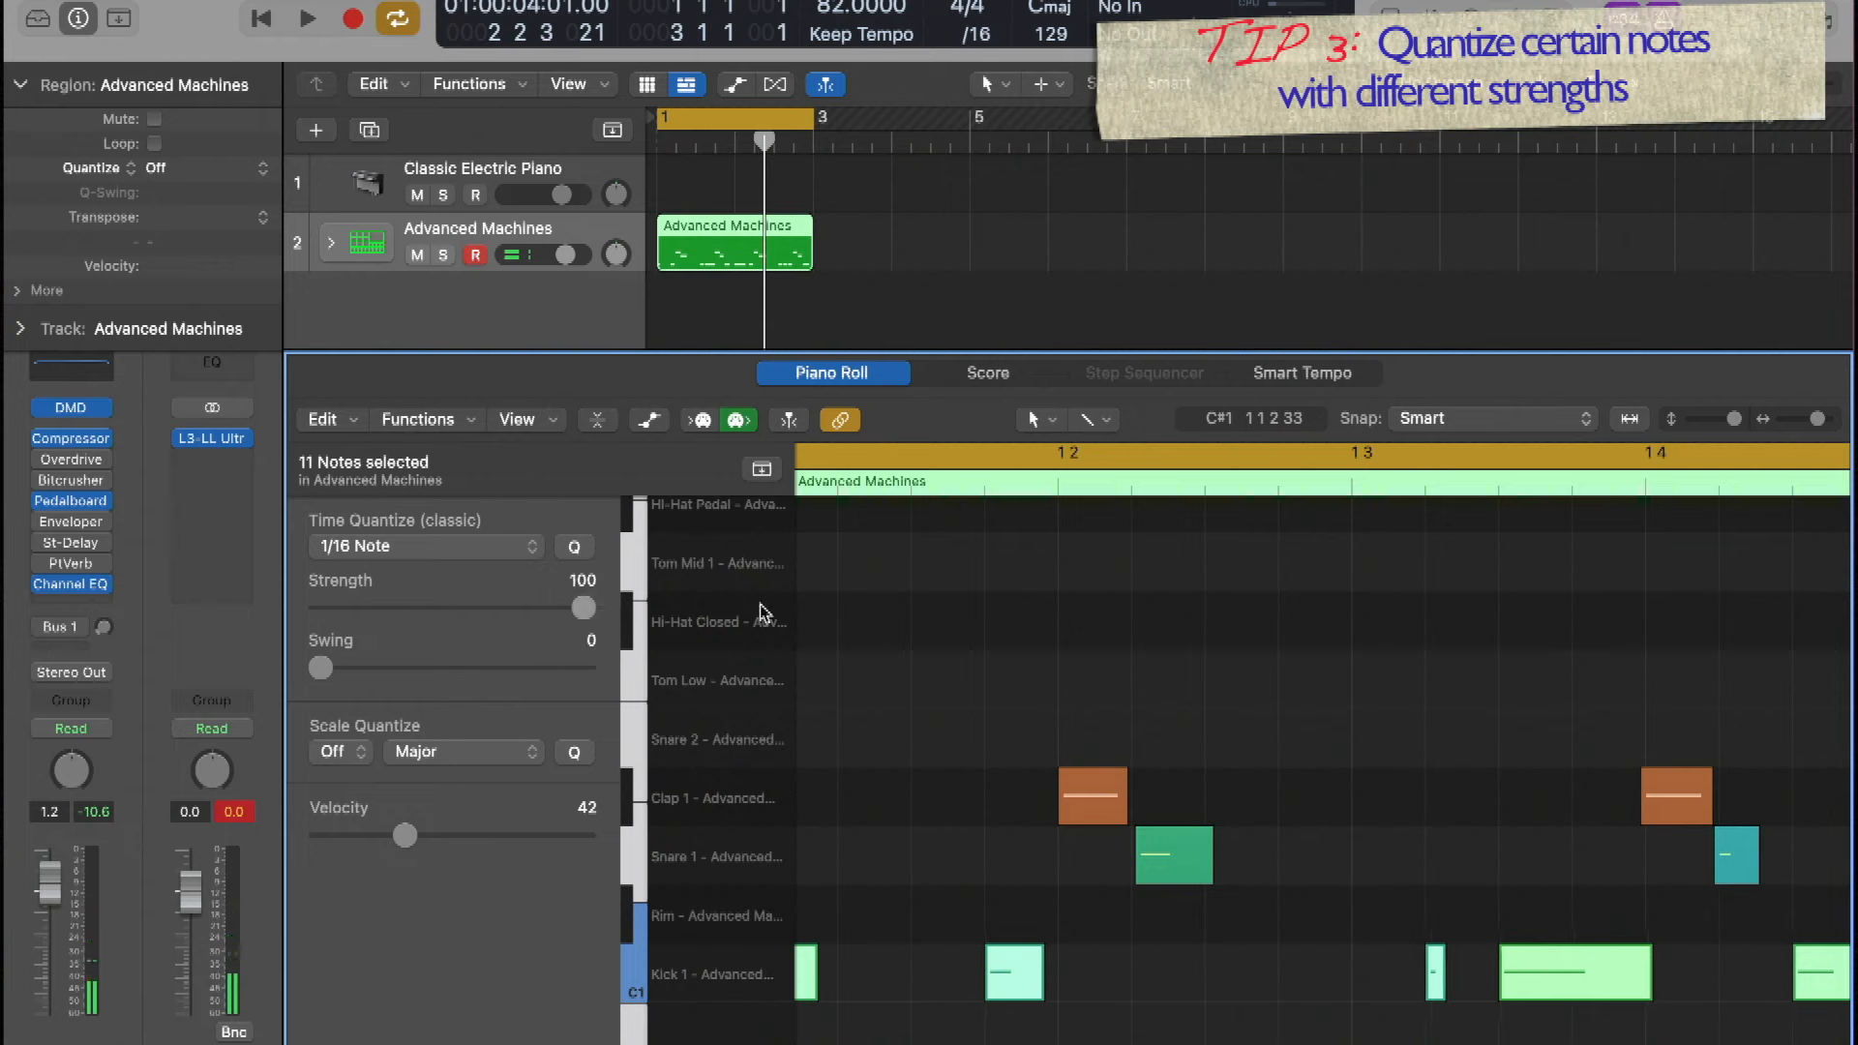
pyautogui.click(737, 871)
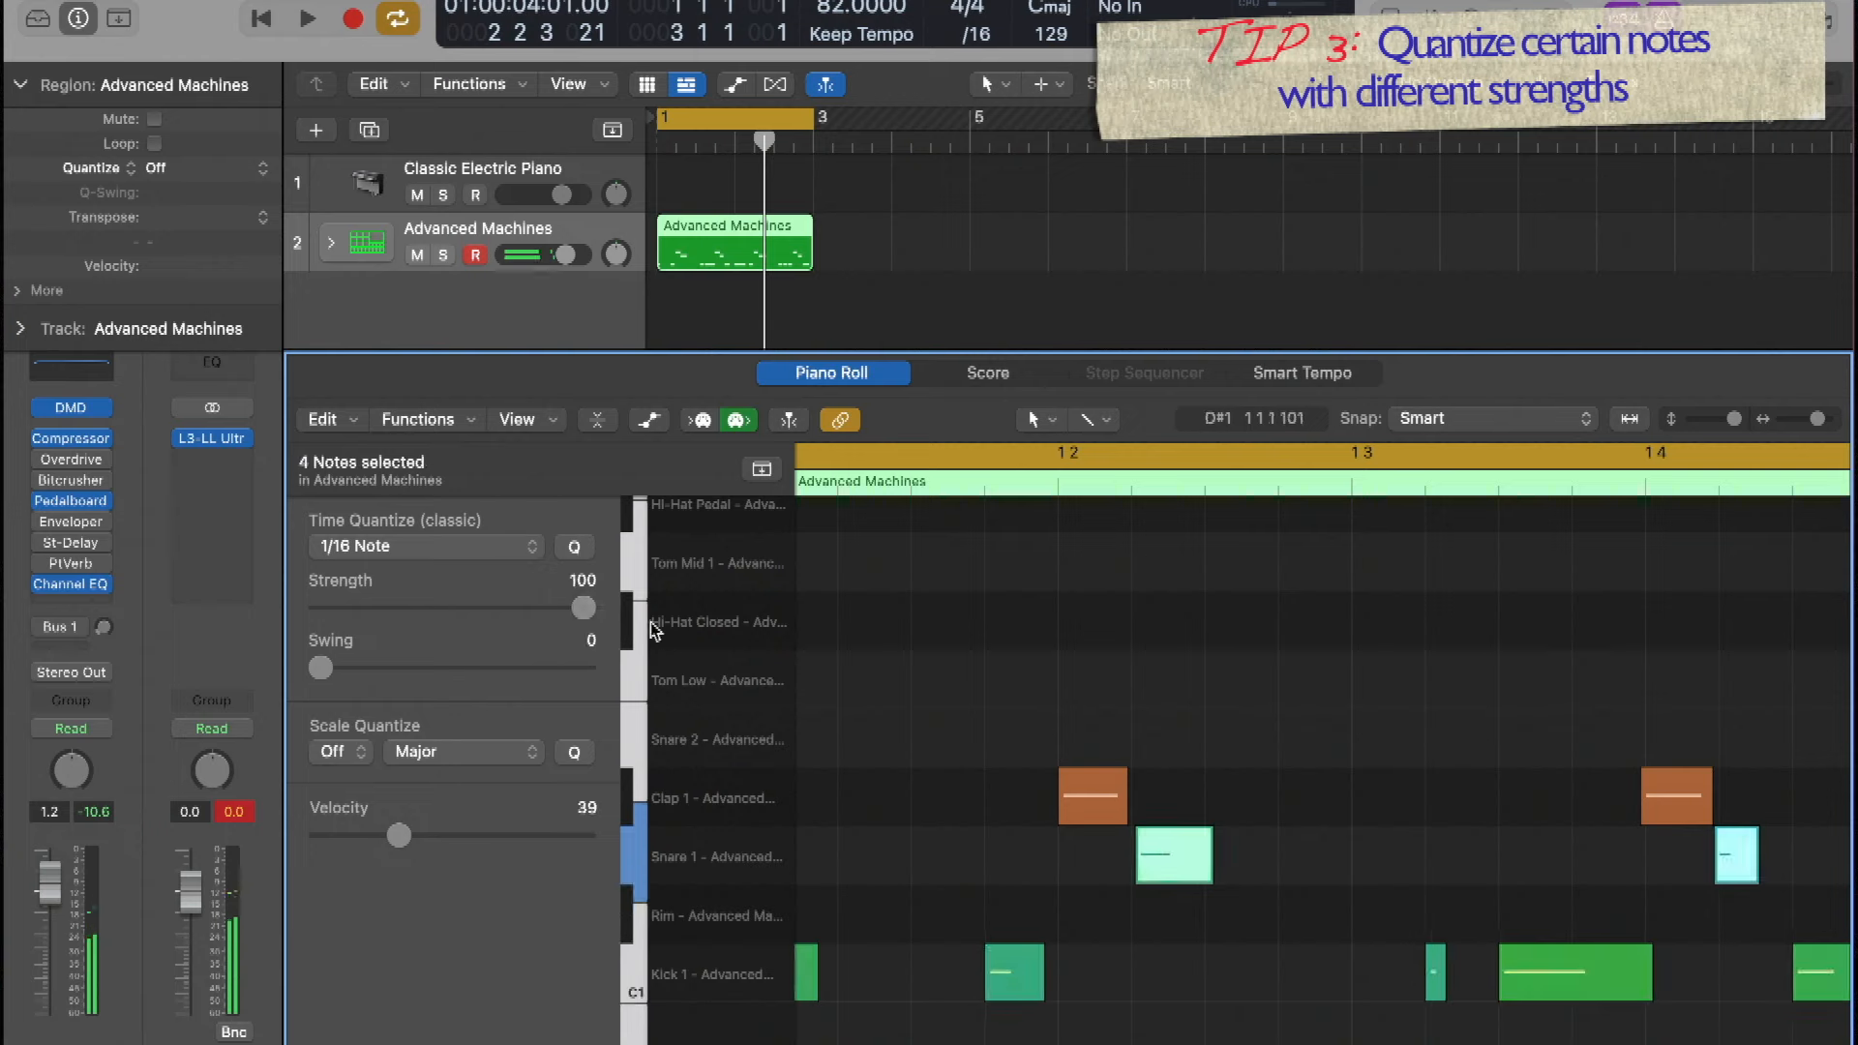
pyautogui.moveTo(583, 608); pyautogui.dragTo(420, 608)
pyautogui.press('space')
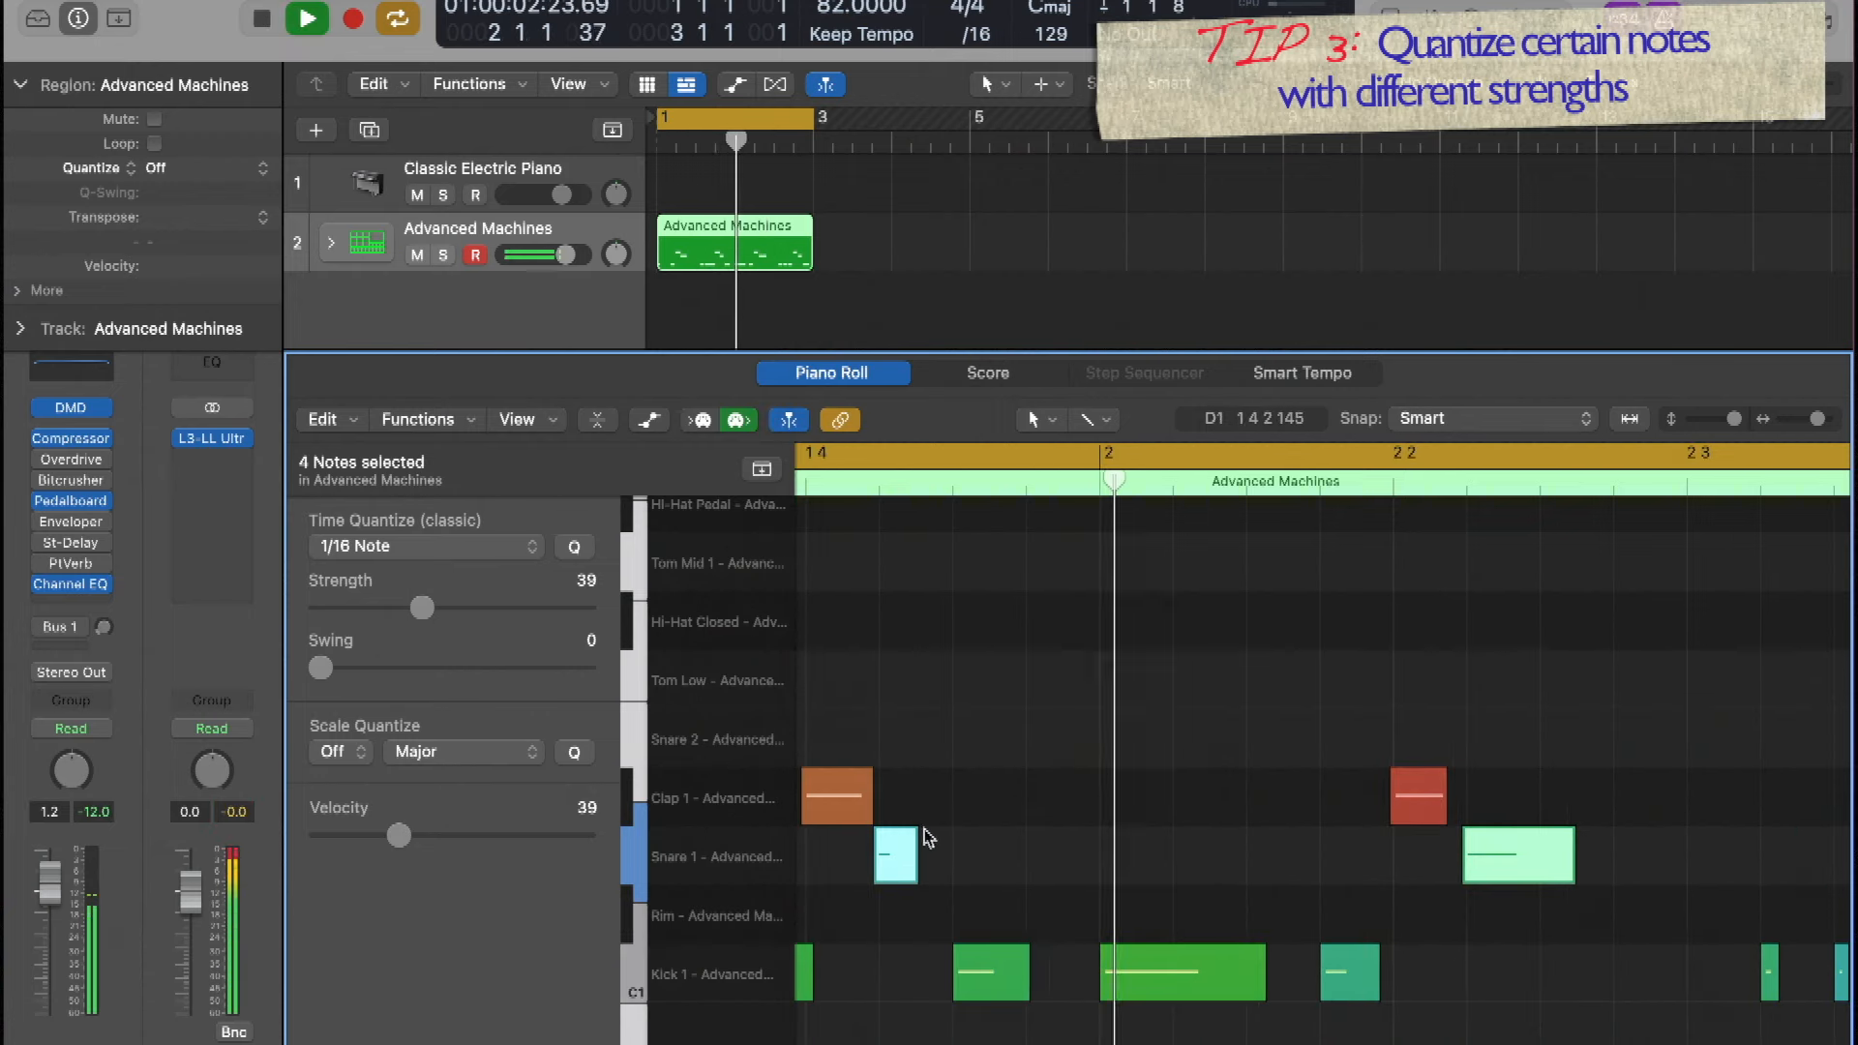
pyautogui.press('space')
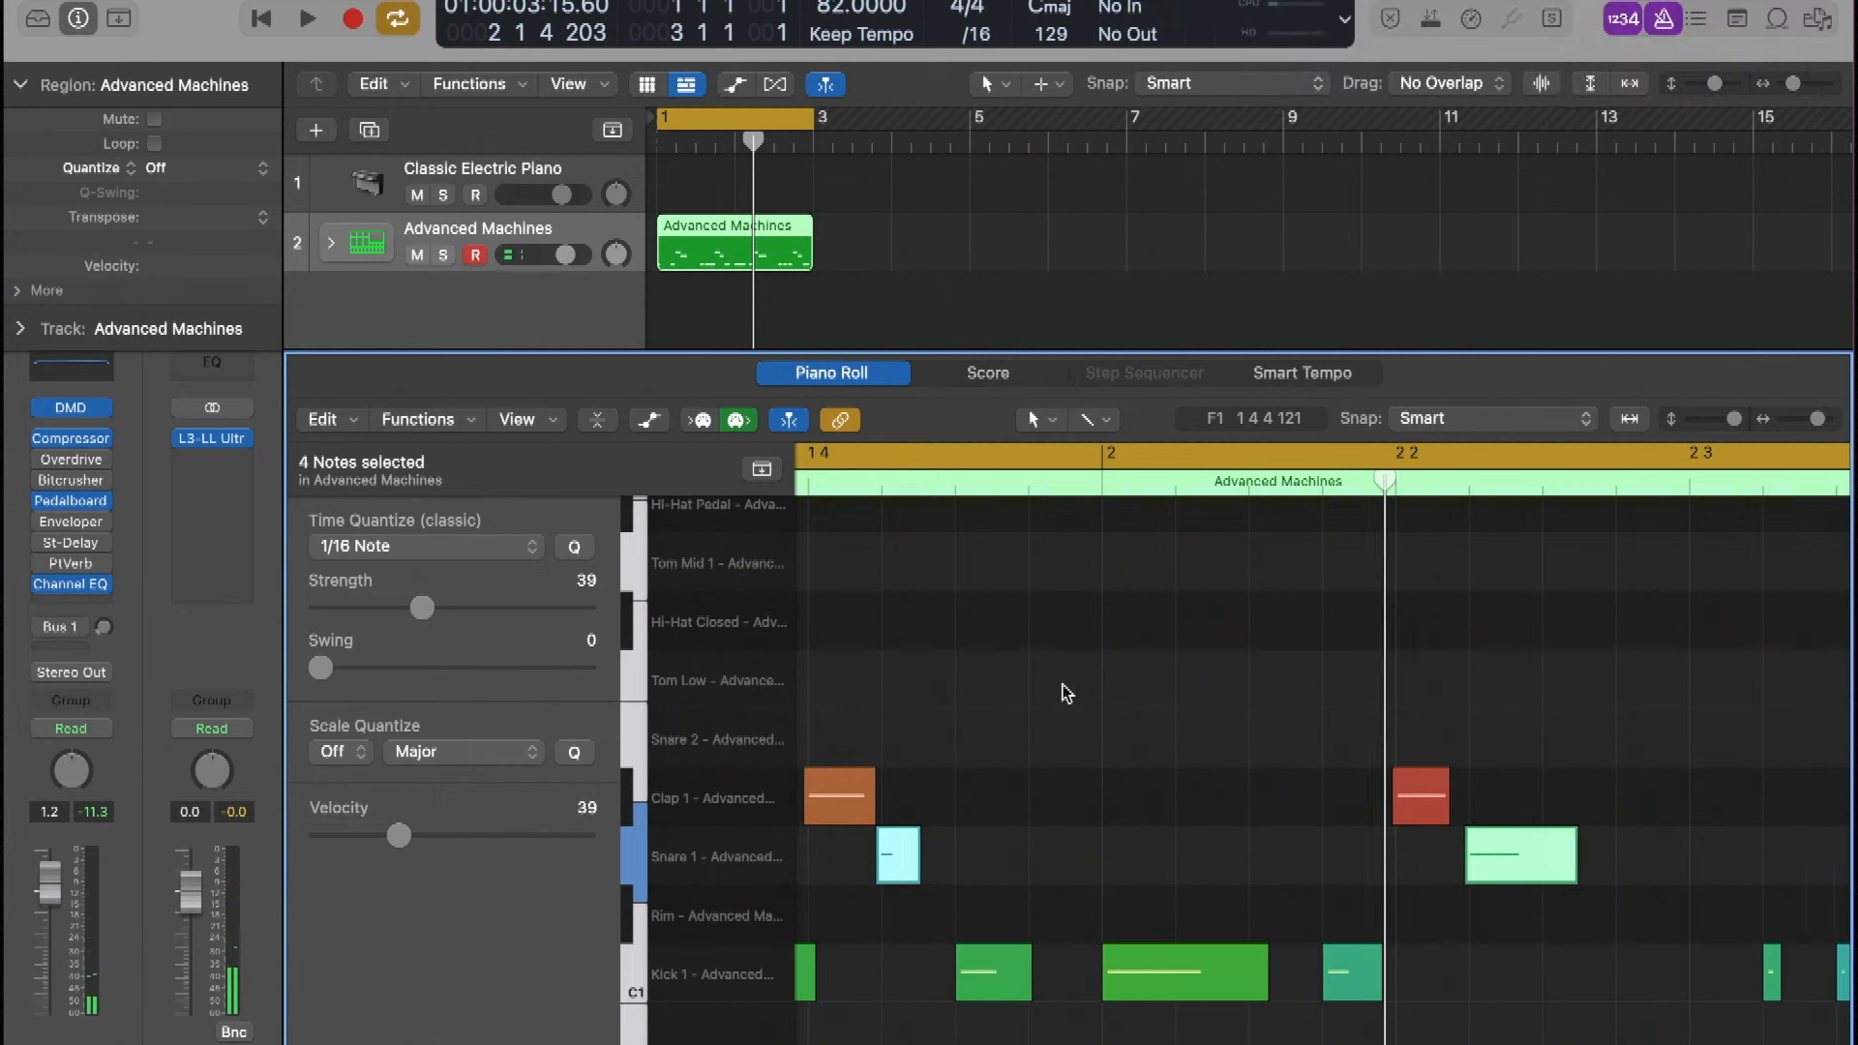
# Select all notes in the drum region and set their quantize strength to 100
pyautogui.hscroll(-5, 1116, 705)
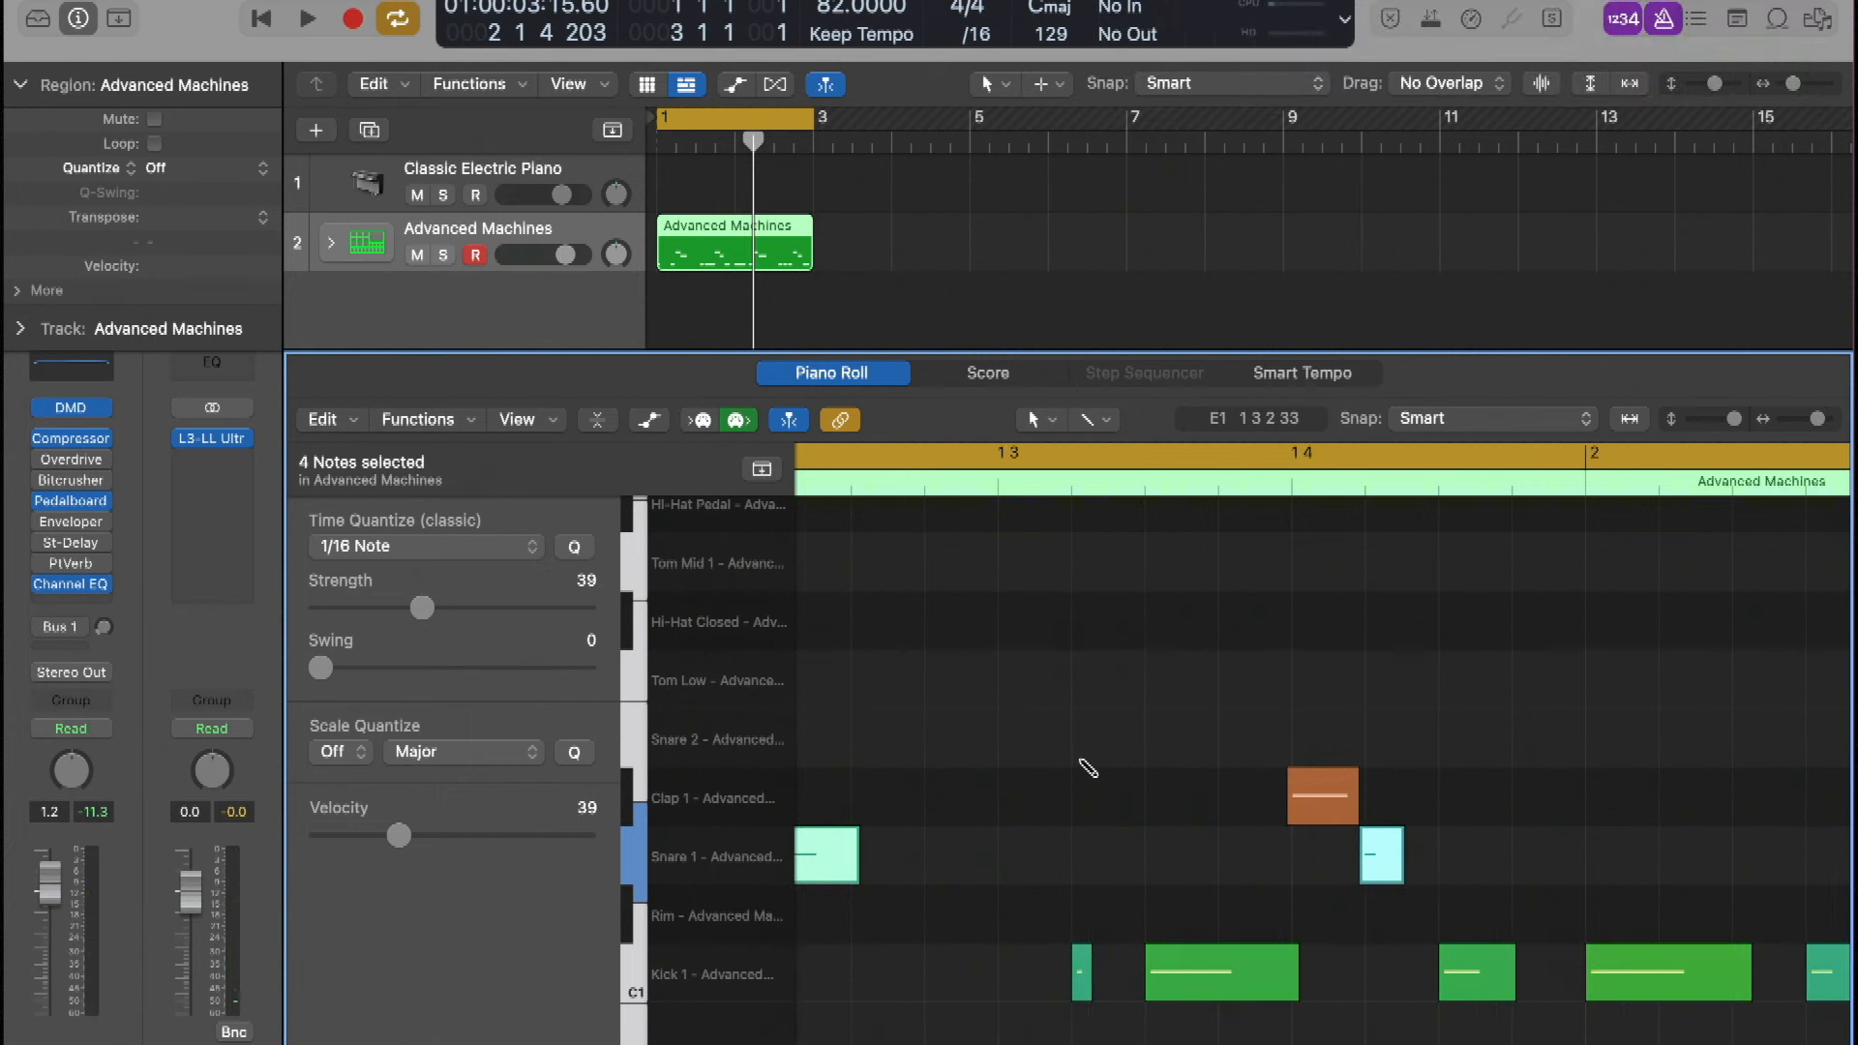
pyautogui.press('super+a')
pyautogui.hscroll(-12, 1082, 794)
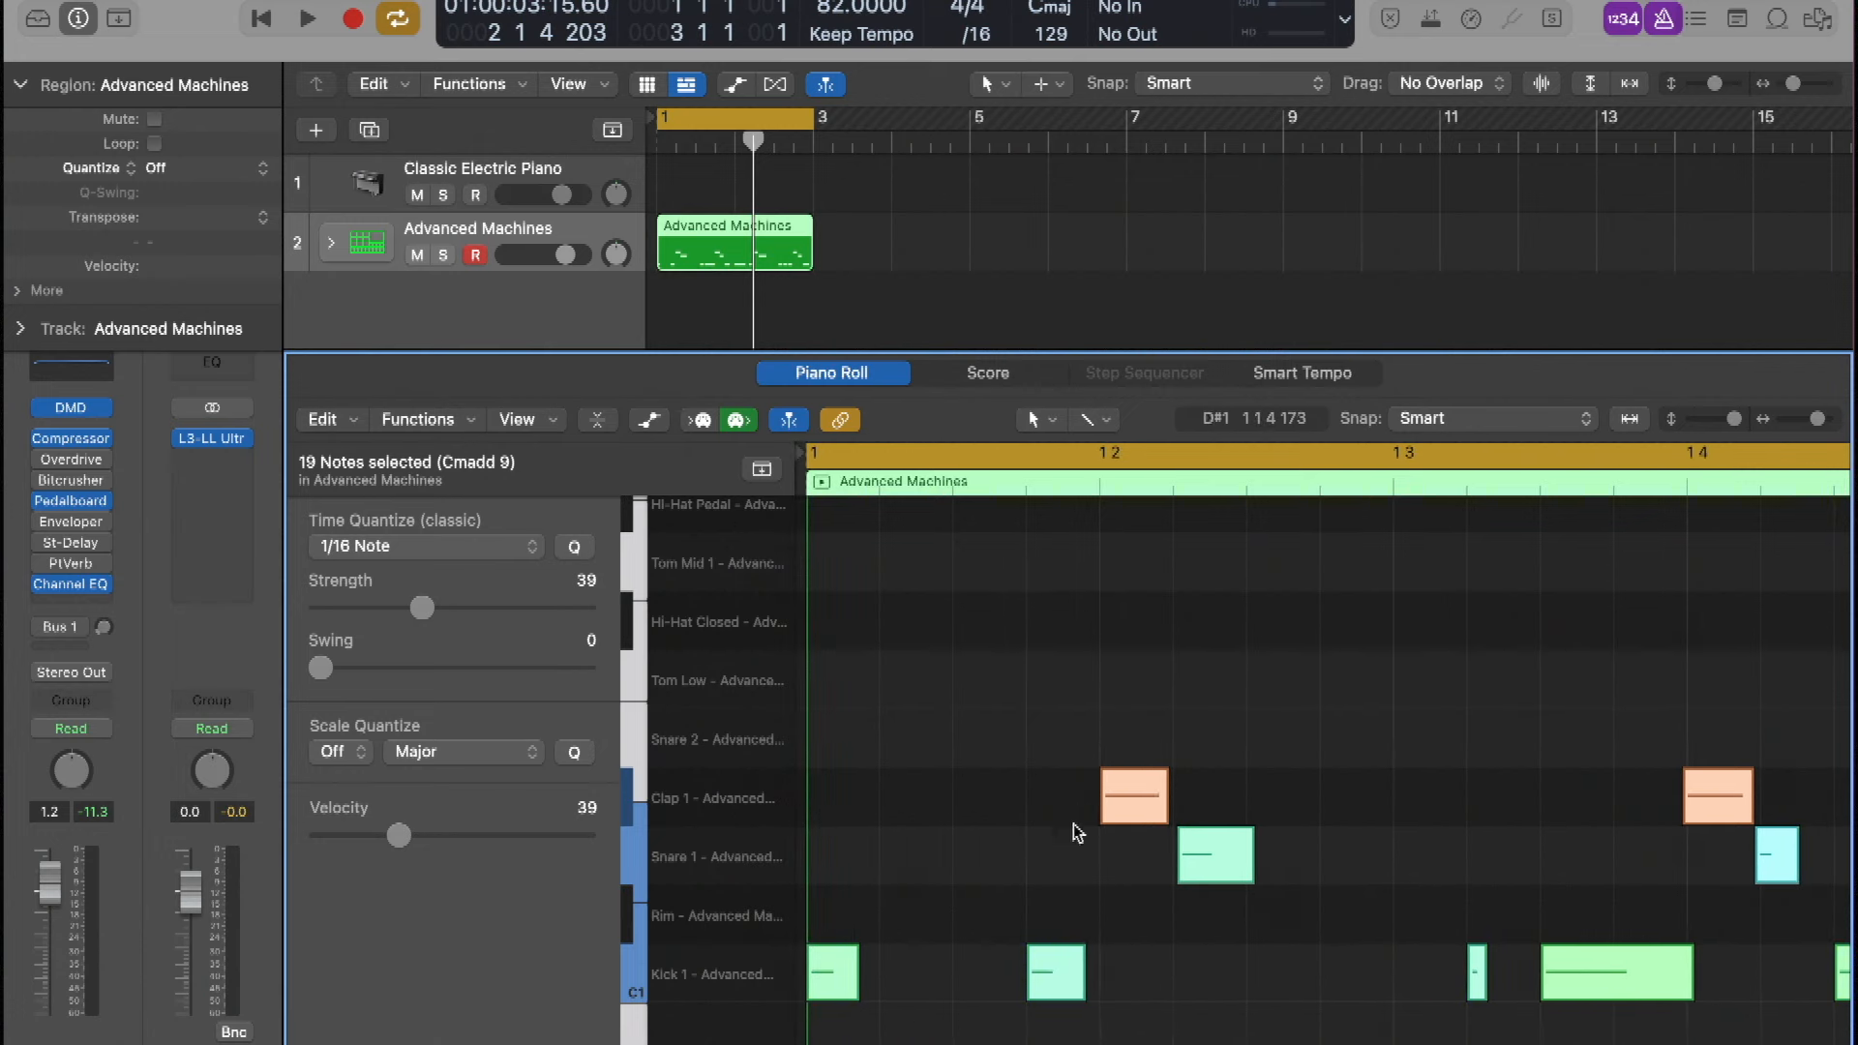
pyautogui.moveTo(418, 610); pyautogui.dragTo(738, 586)
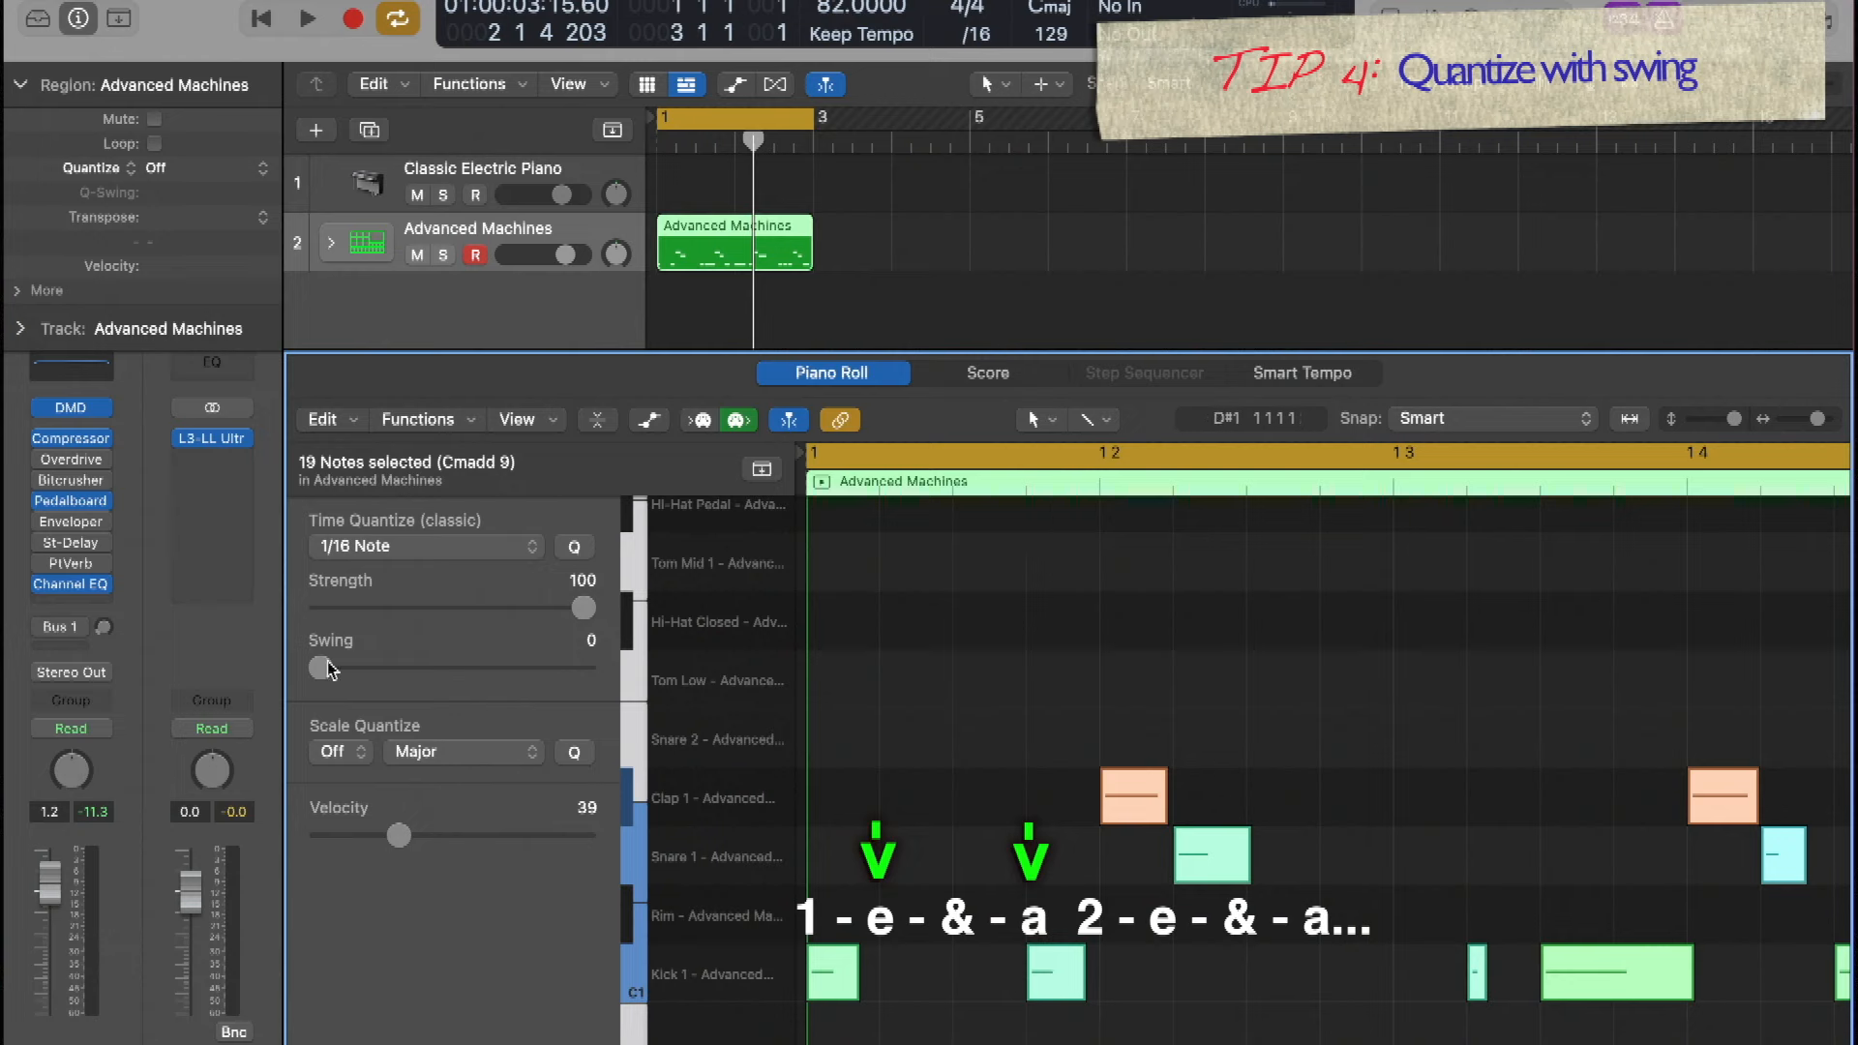
# Play back the beat with the quantize swing at 100, and reduce the swing to 17
pyautogui.moveTo(327, 671); pyautogui.dragTo(630, 682)
pyautogui.press('space')
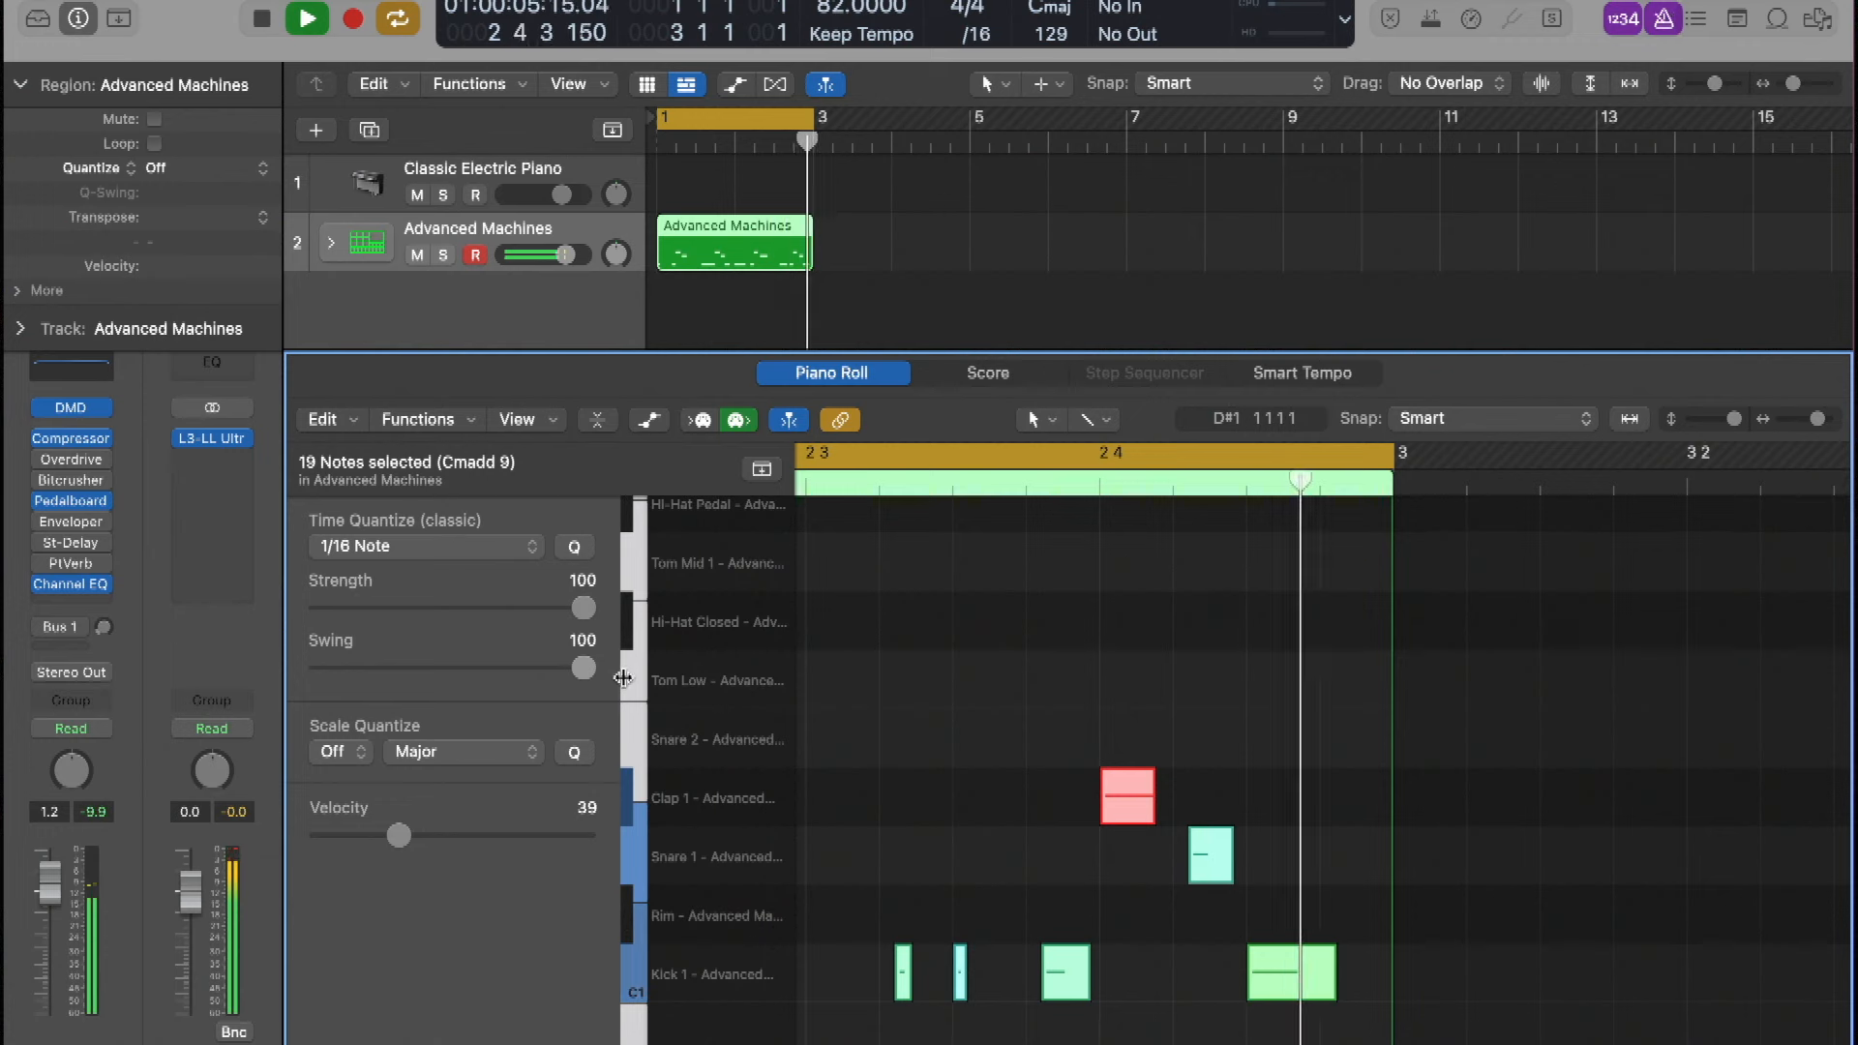
pyautogui.press('space')
pyautogui.moveTo(584, 668); pyautogui.dragTo(370, 650)
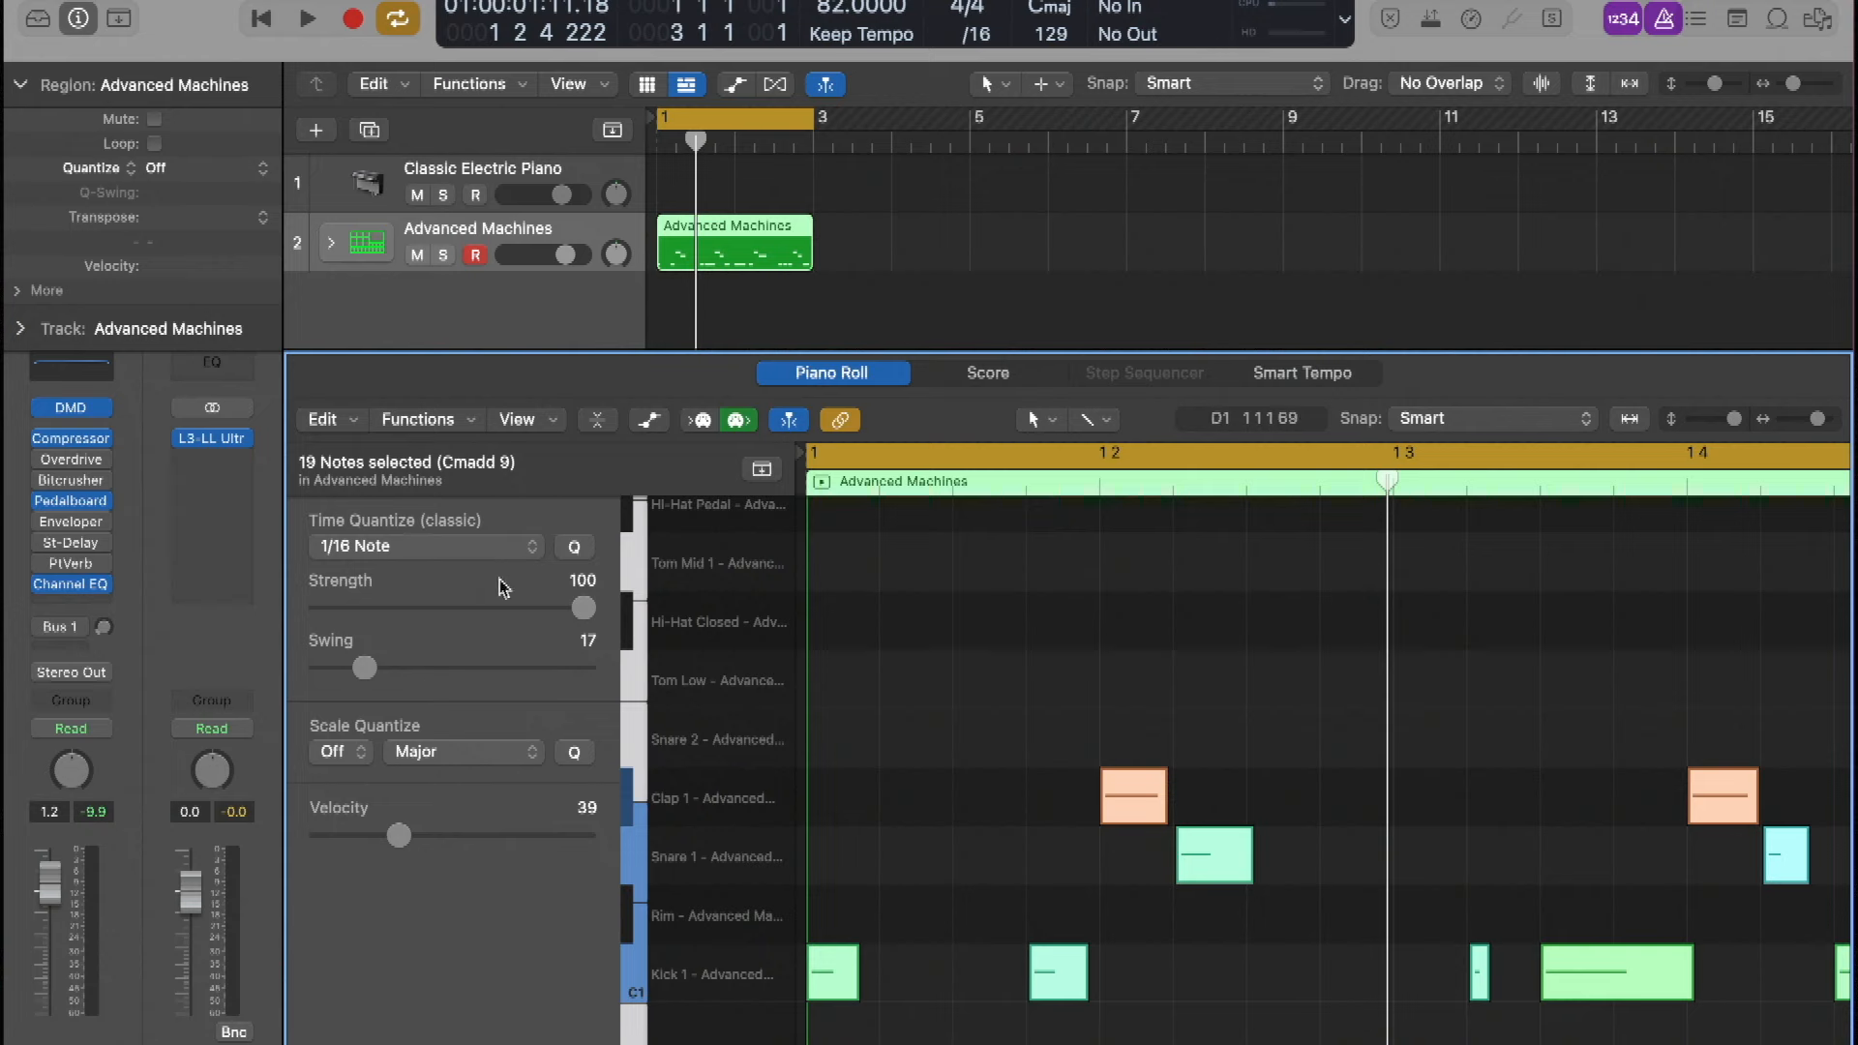
# Quantize all notes to 1/8 Note and play the beat while raising the swing to 70 and to 100
pyautogui.click(513, 547)
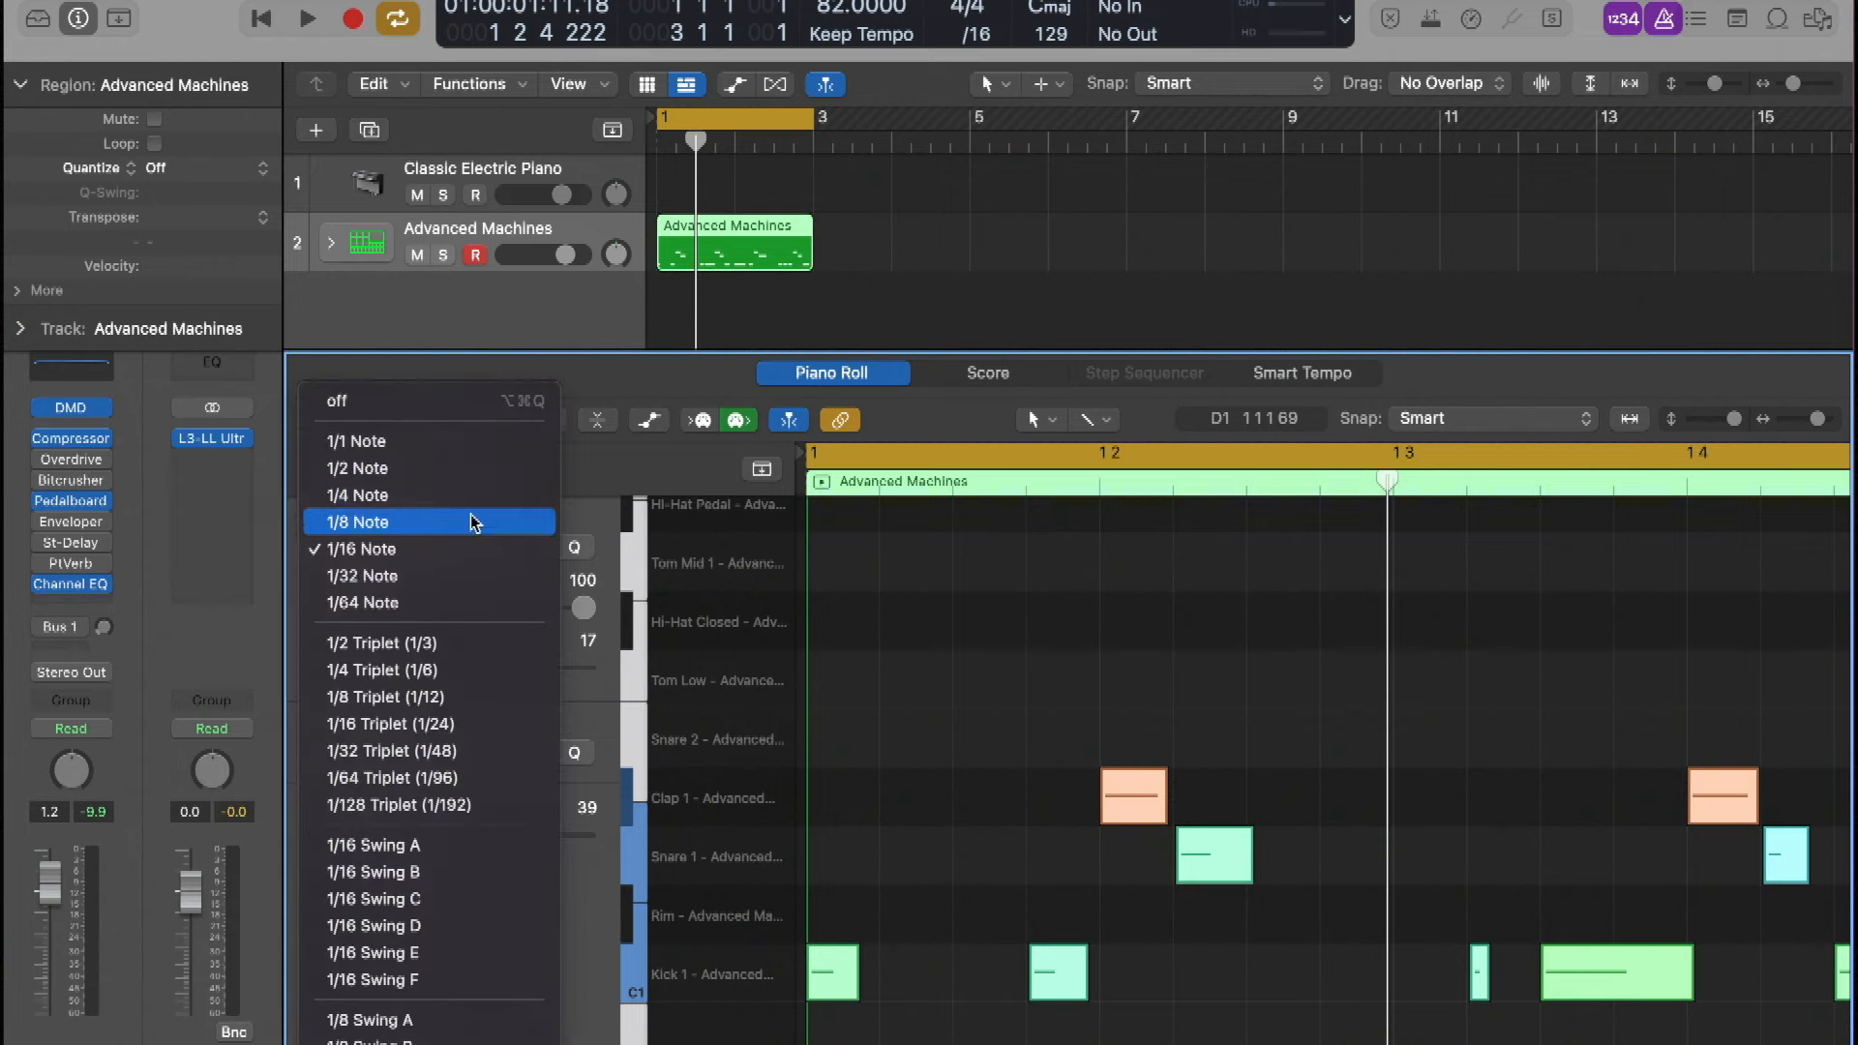
pyautogui.click(474, 523)
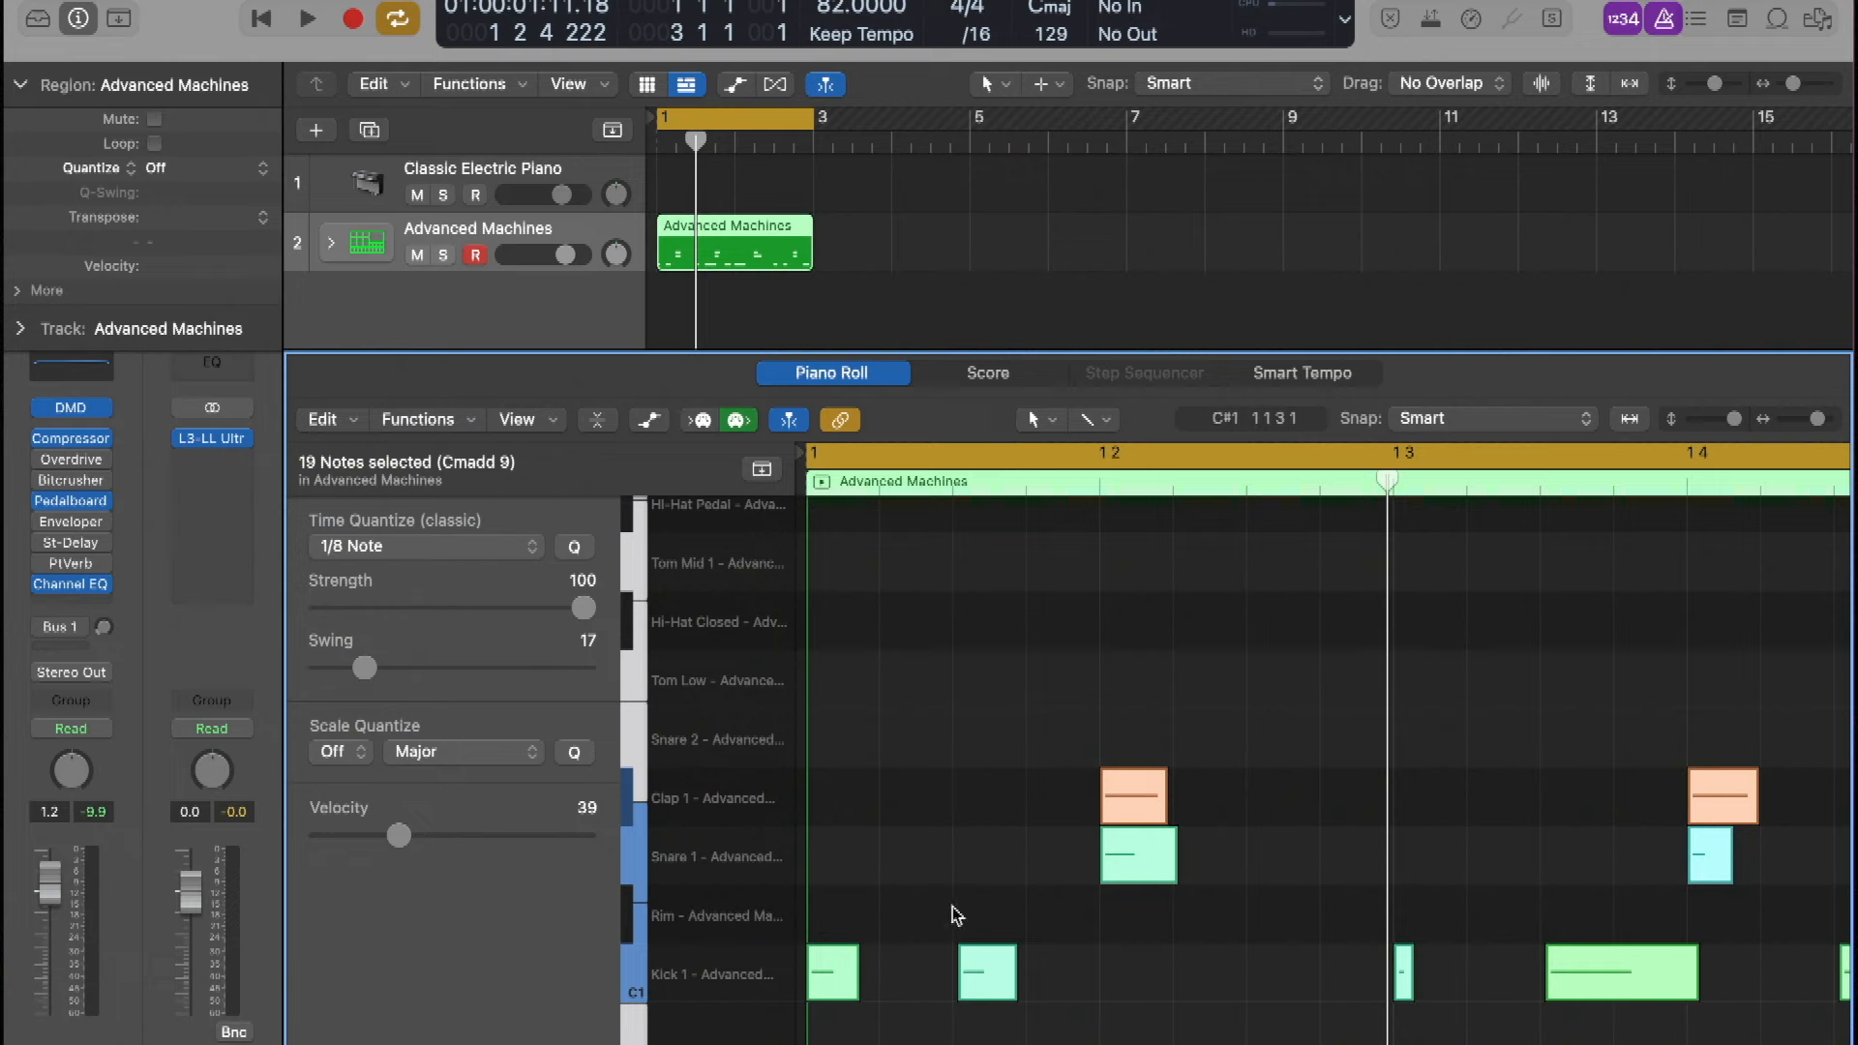
pyautogui.moveTo(366, 673); pyautogui.dragTo(503, 703)
pyautogui.press('space')
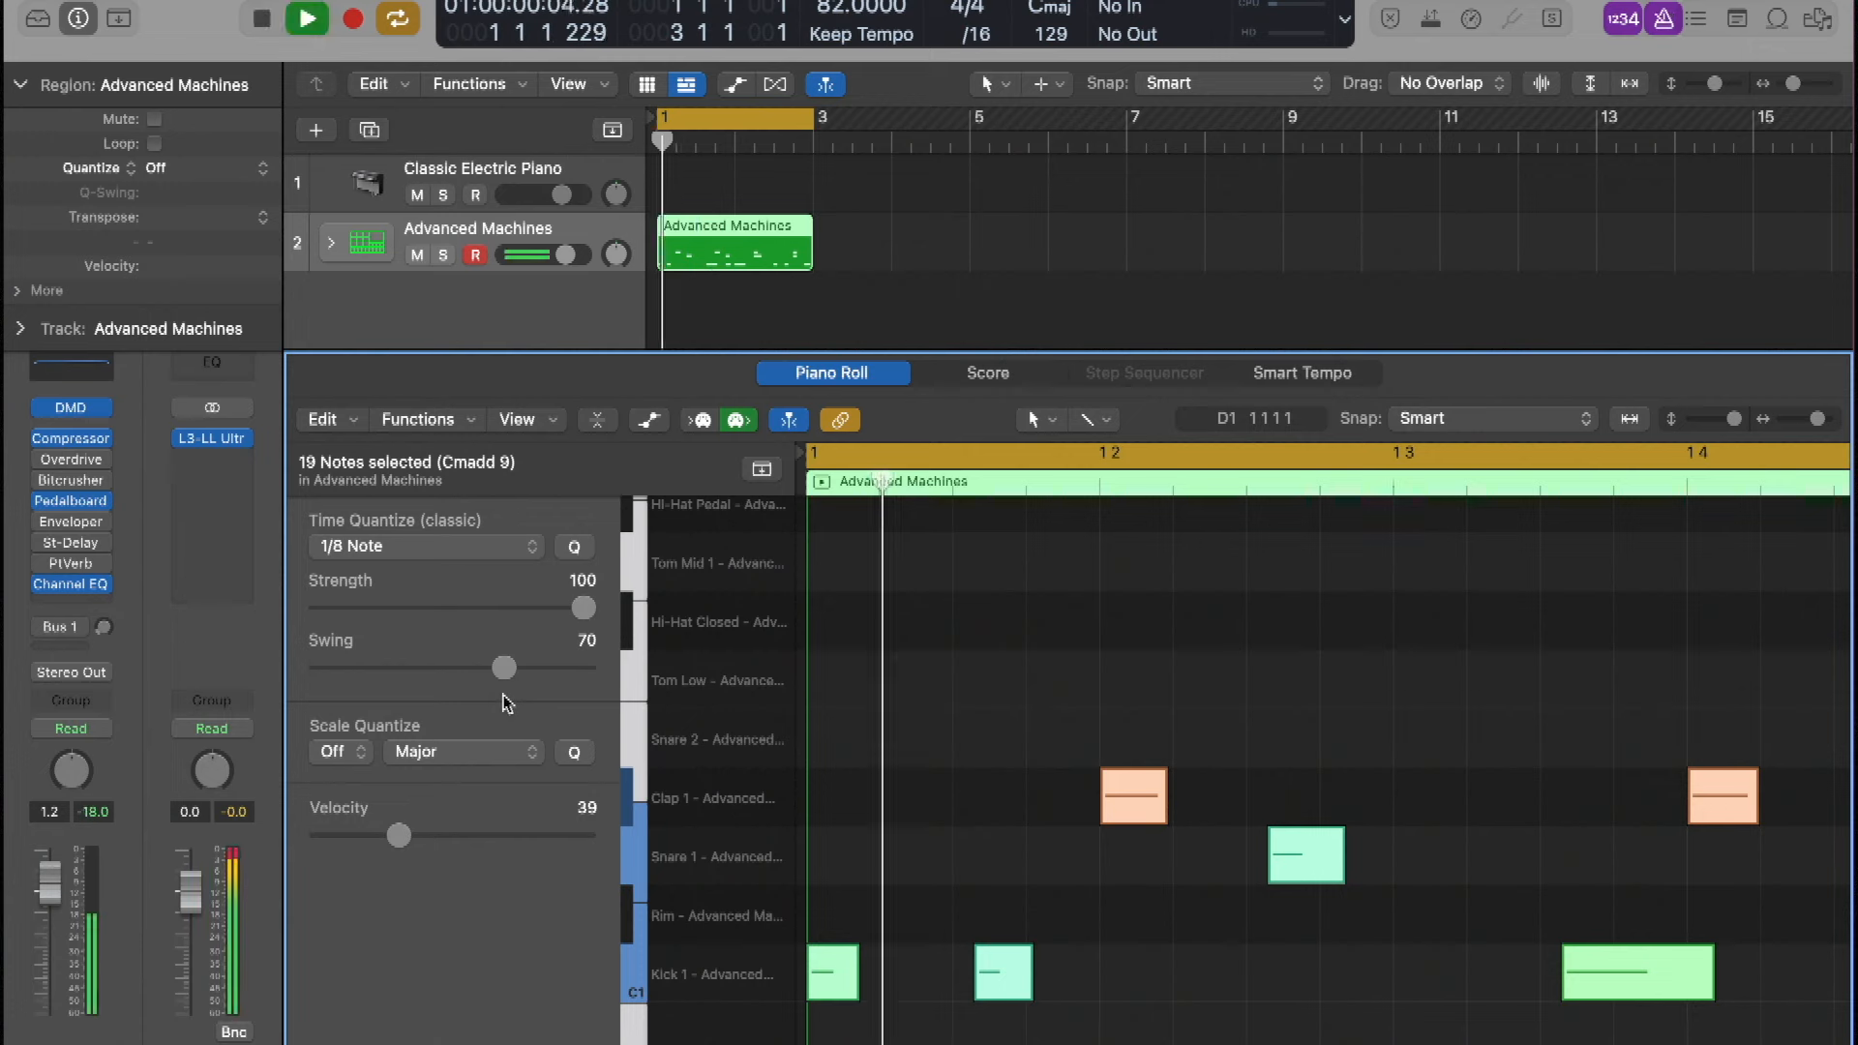
pyautogui.moveTo(506, 666); pyautogui.dragTo(596, 672)
pyautogui.press('space')
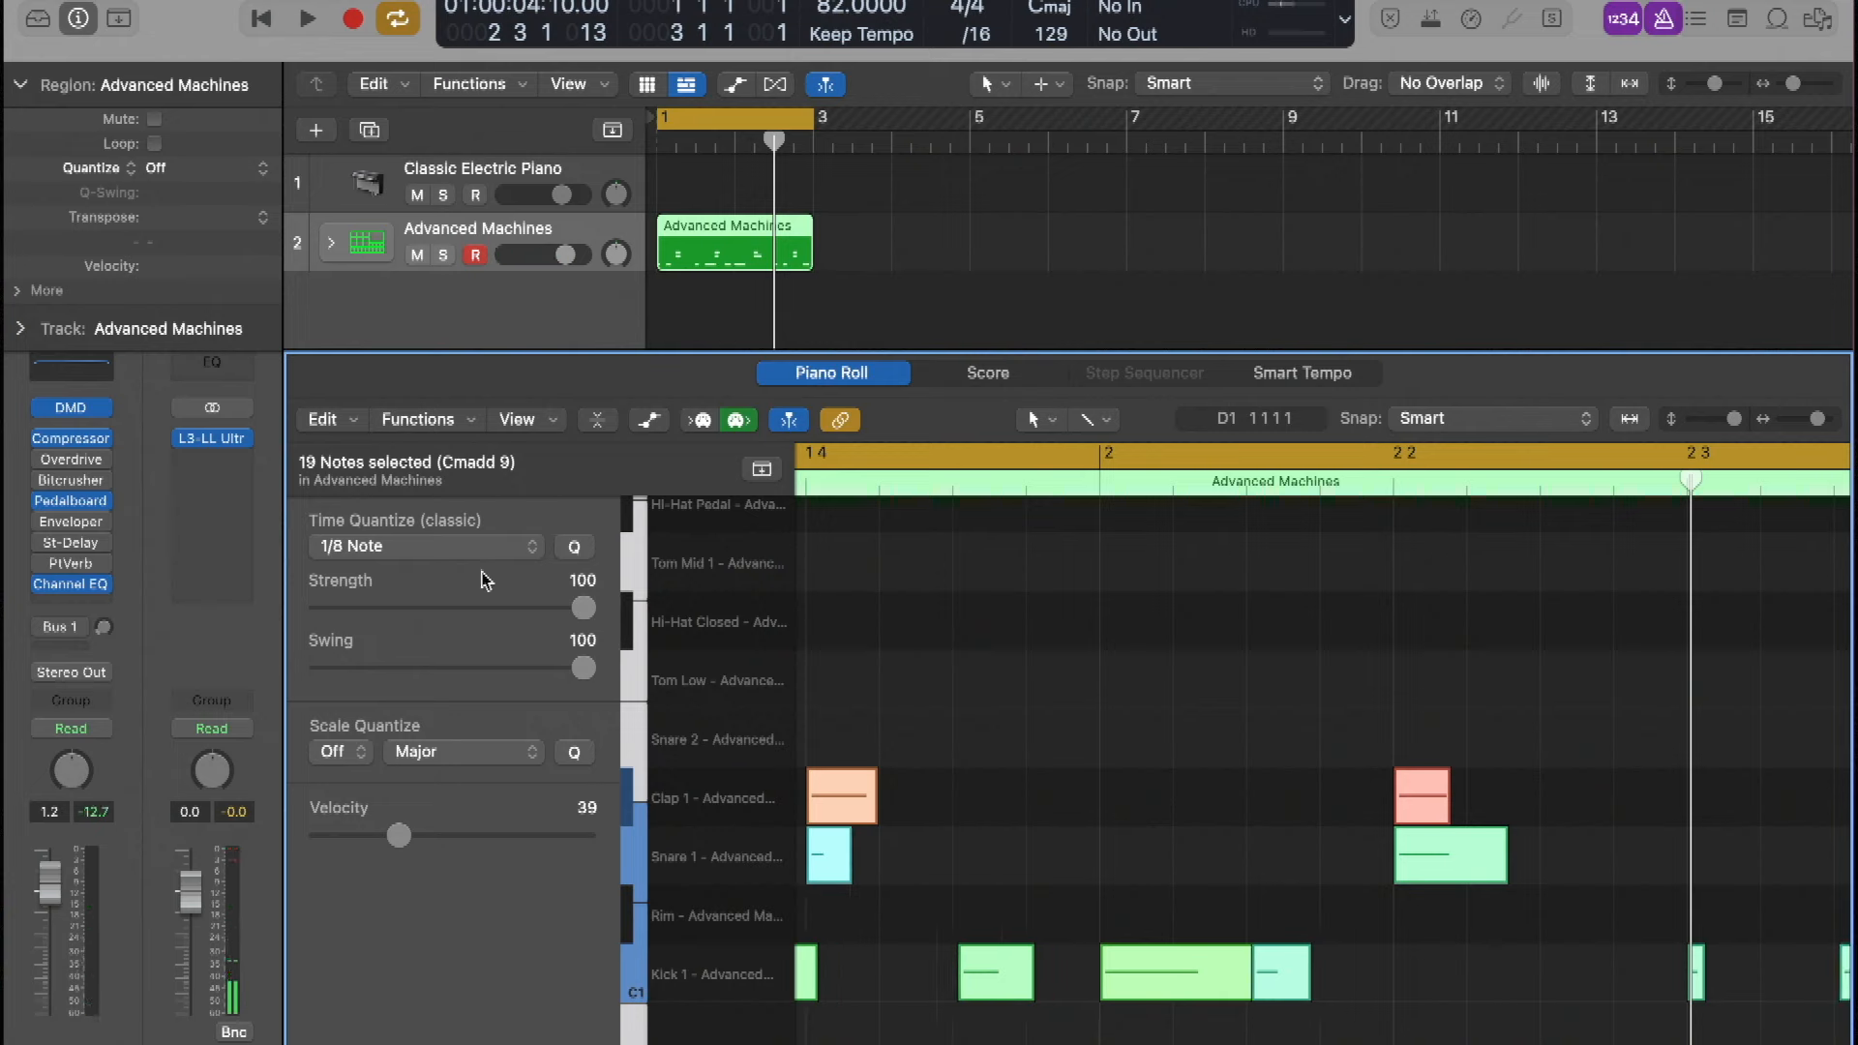
# Undo the last two quantize changes and play back the beat
pyautogui.press('super+z')
pyautogui.press('super+z')
pyautogui.hscroll(-5, 905, 682)
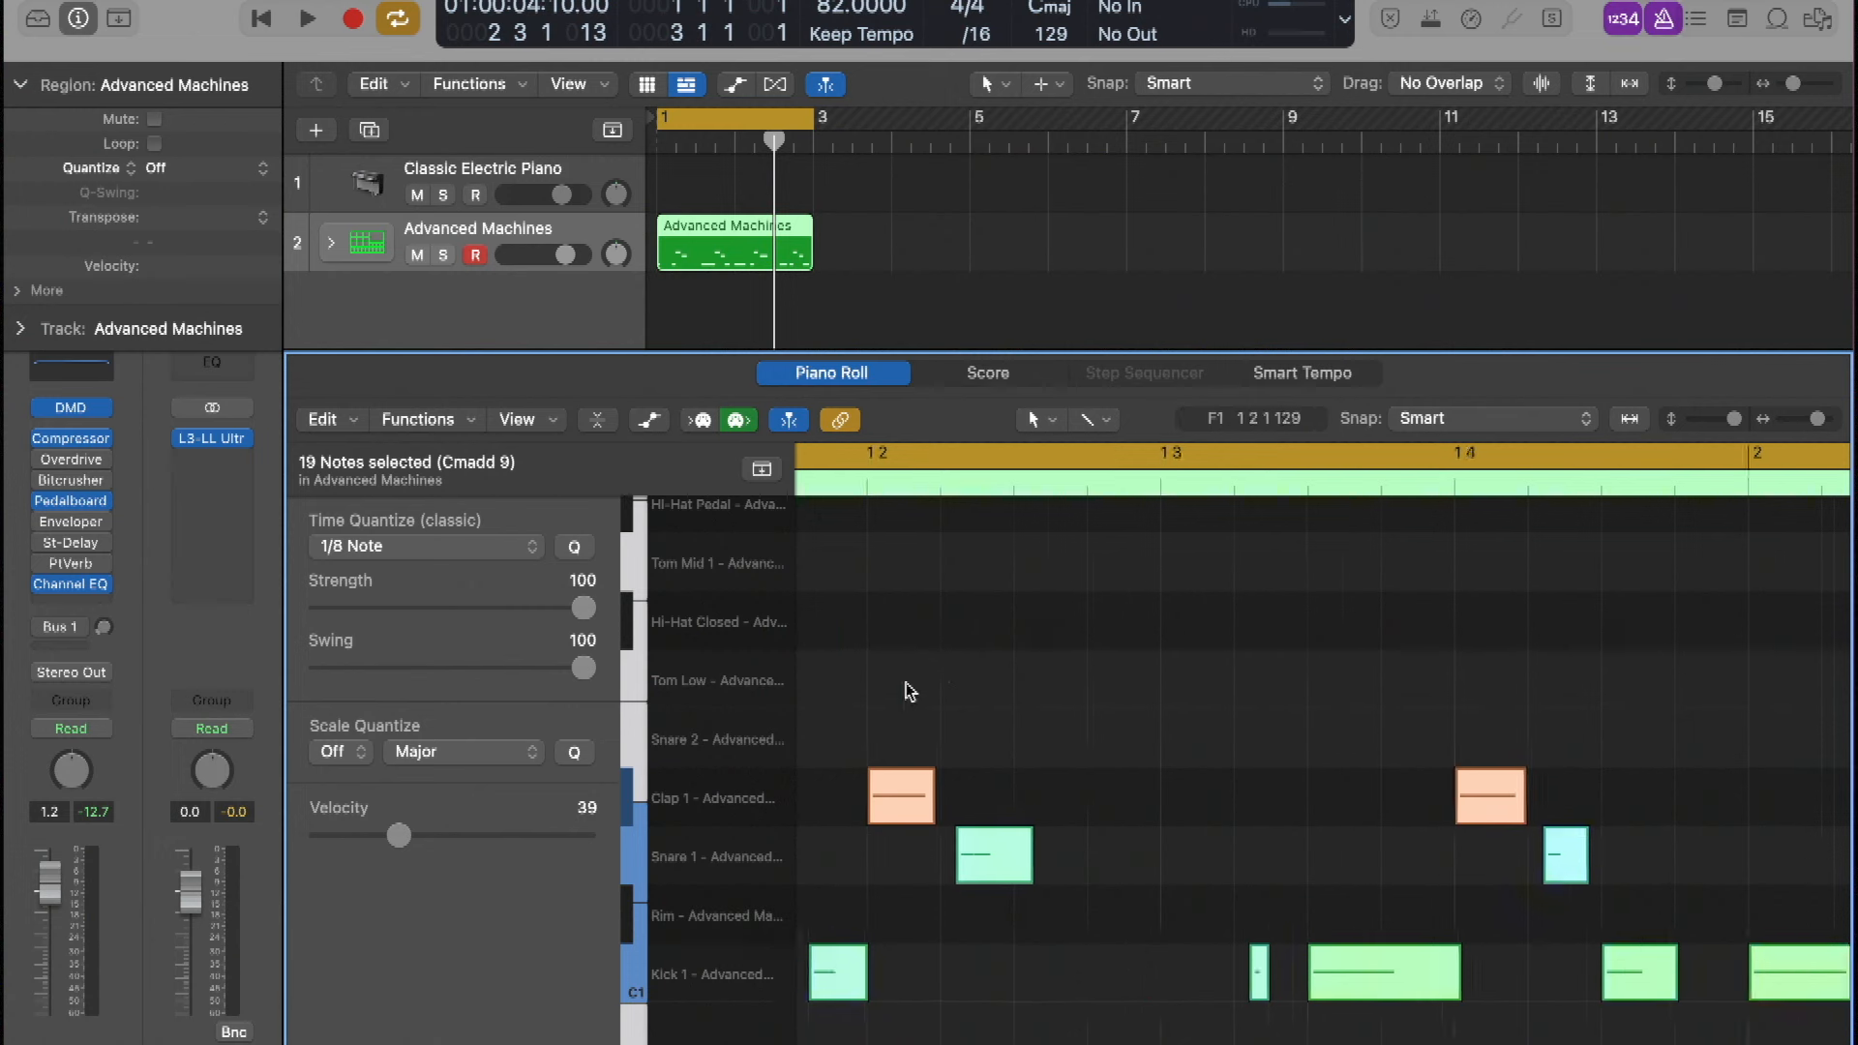
pyautogui.press('space')
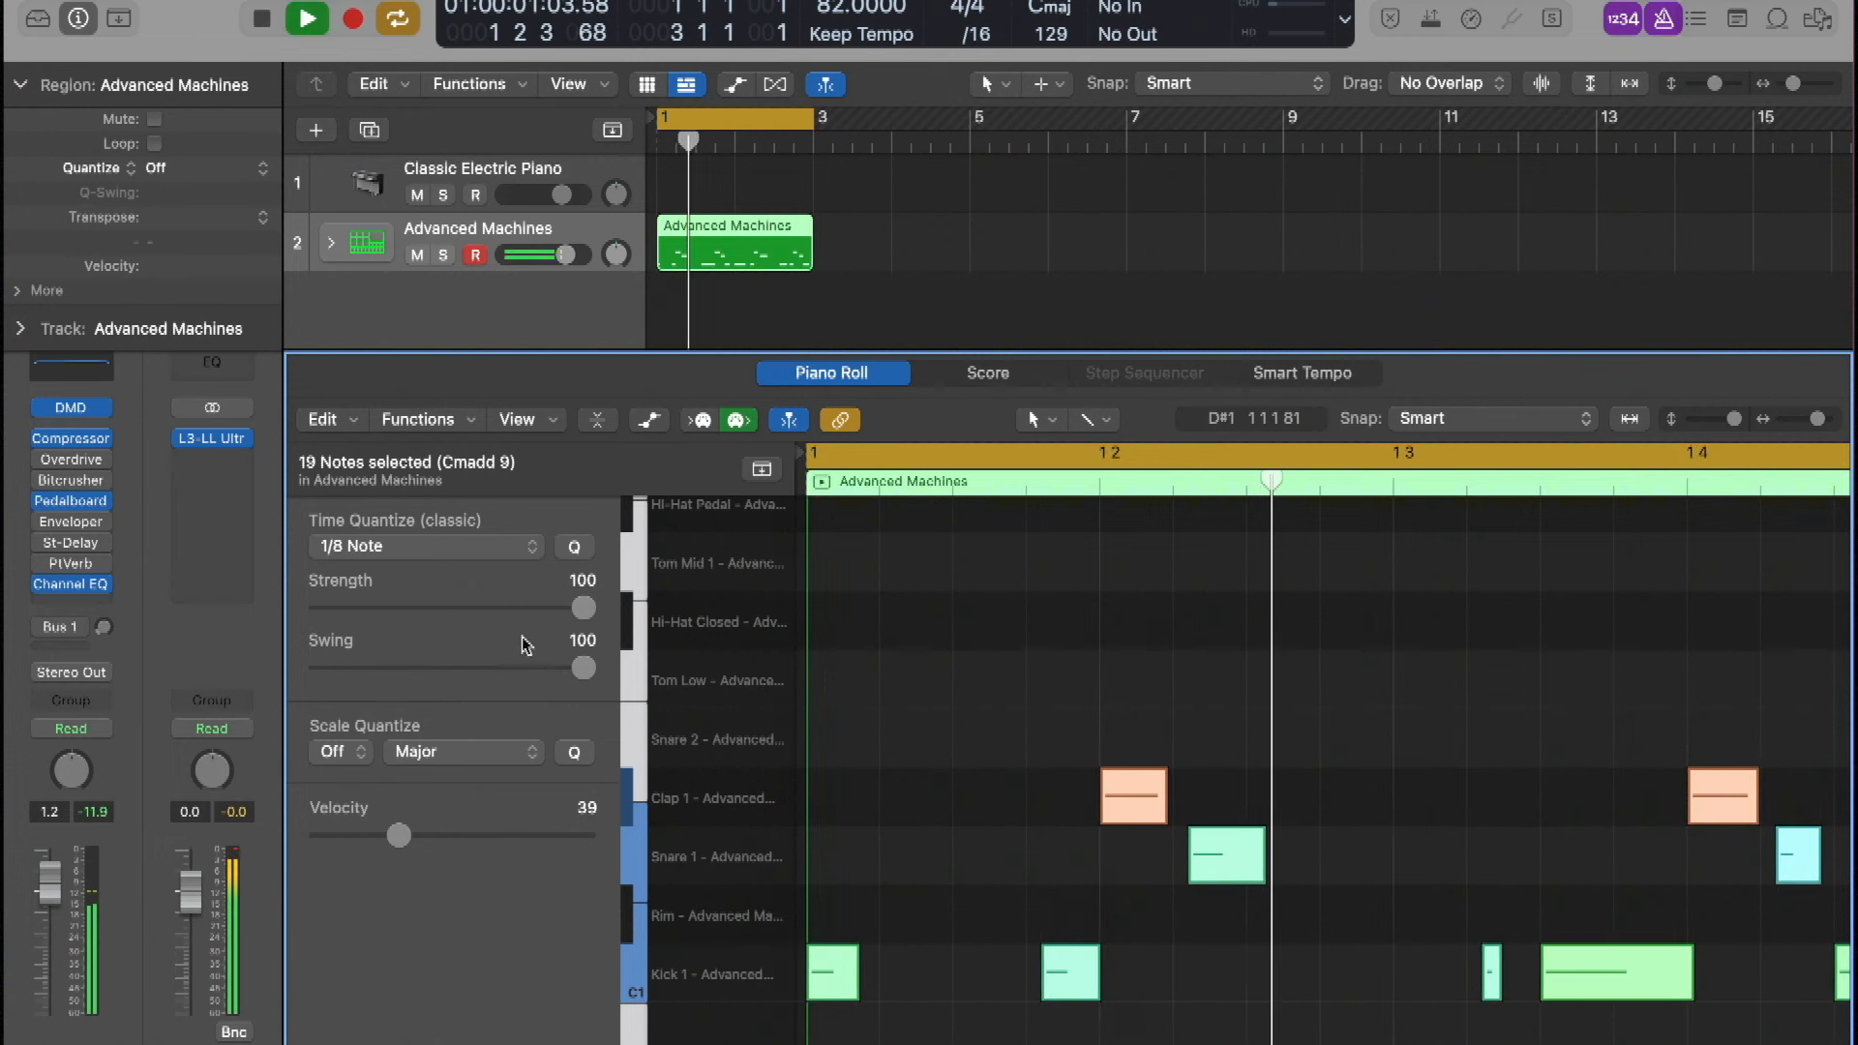
pyautogui.press('space')
# Quantize all notes to 1/16 Swing A and set the swing to 0
pyautogui.click(484, 545)
pyautogui.scroll(-2, 510, 461)
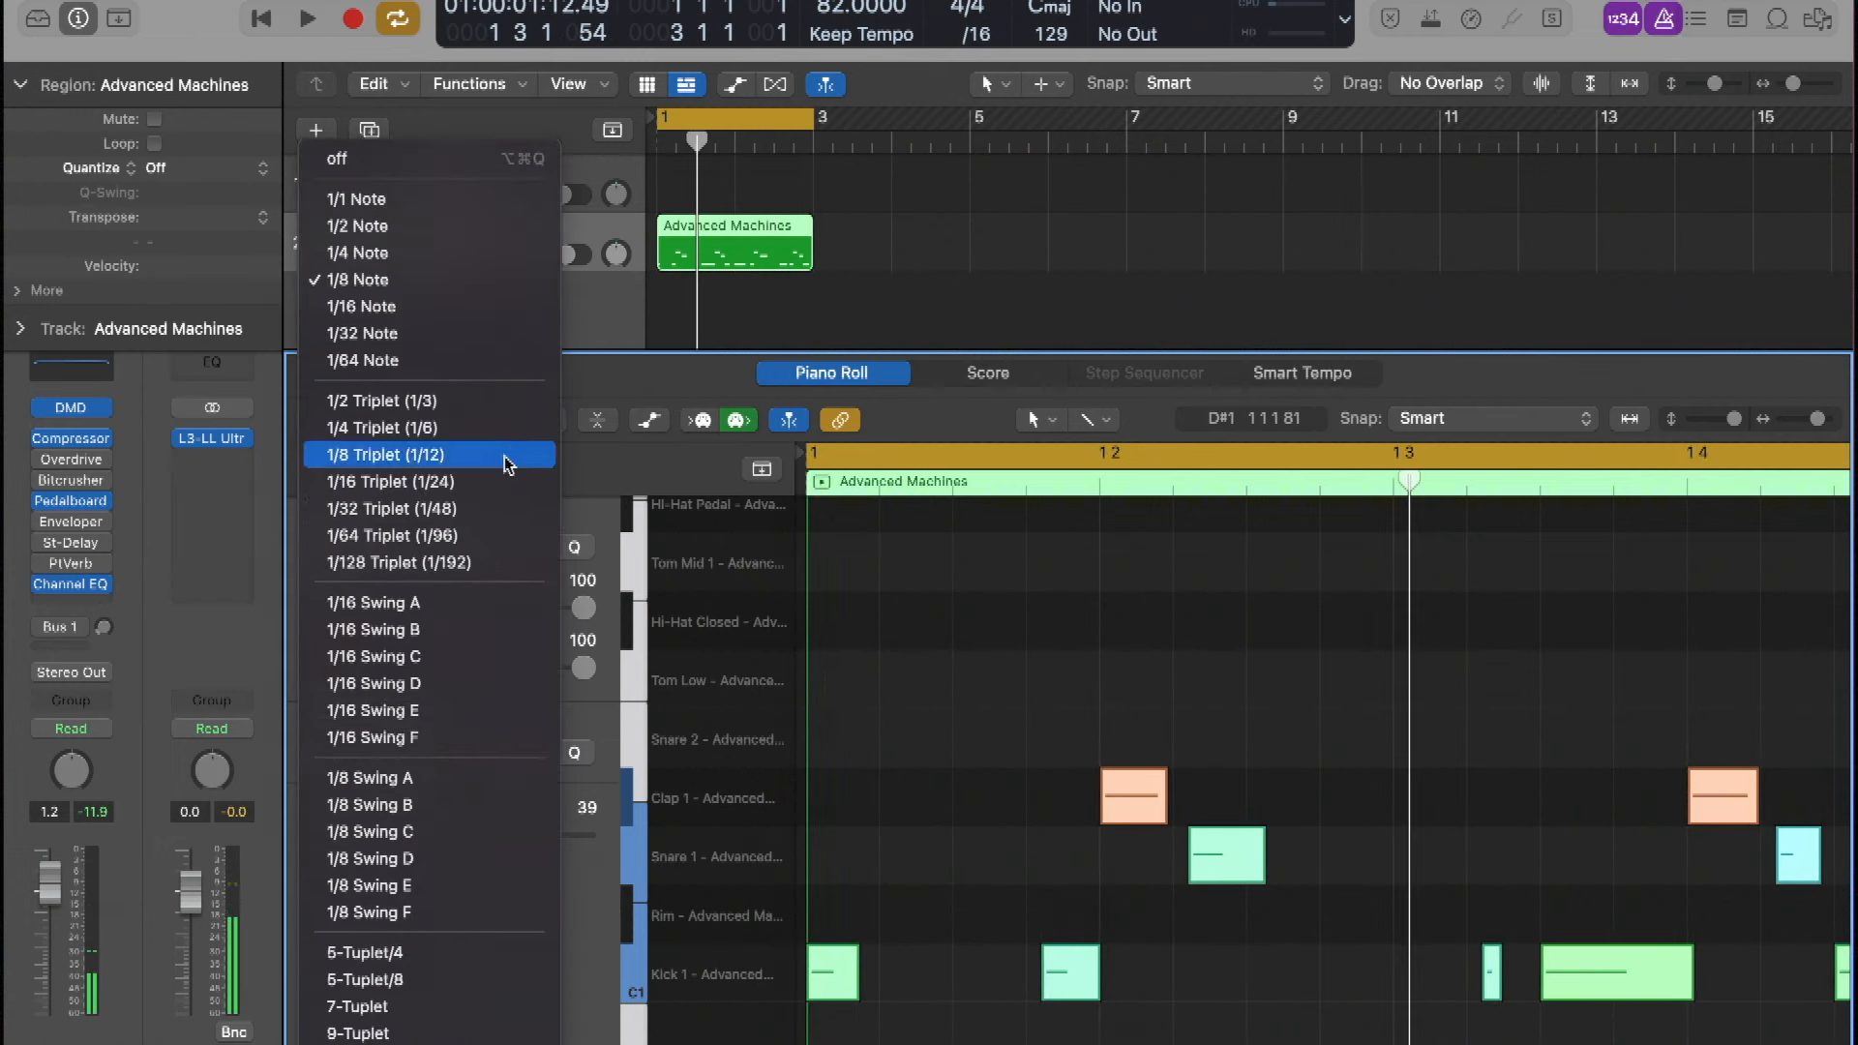
pyautogui.click(413, 602)
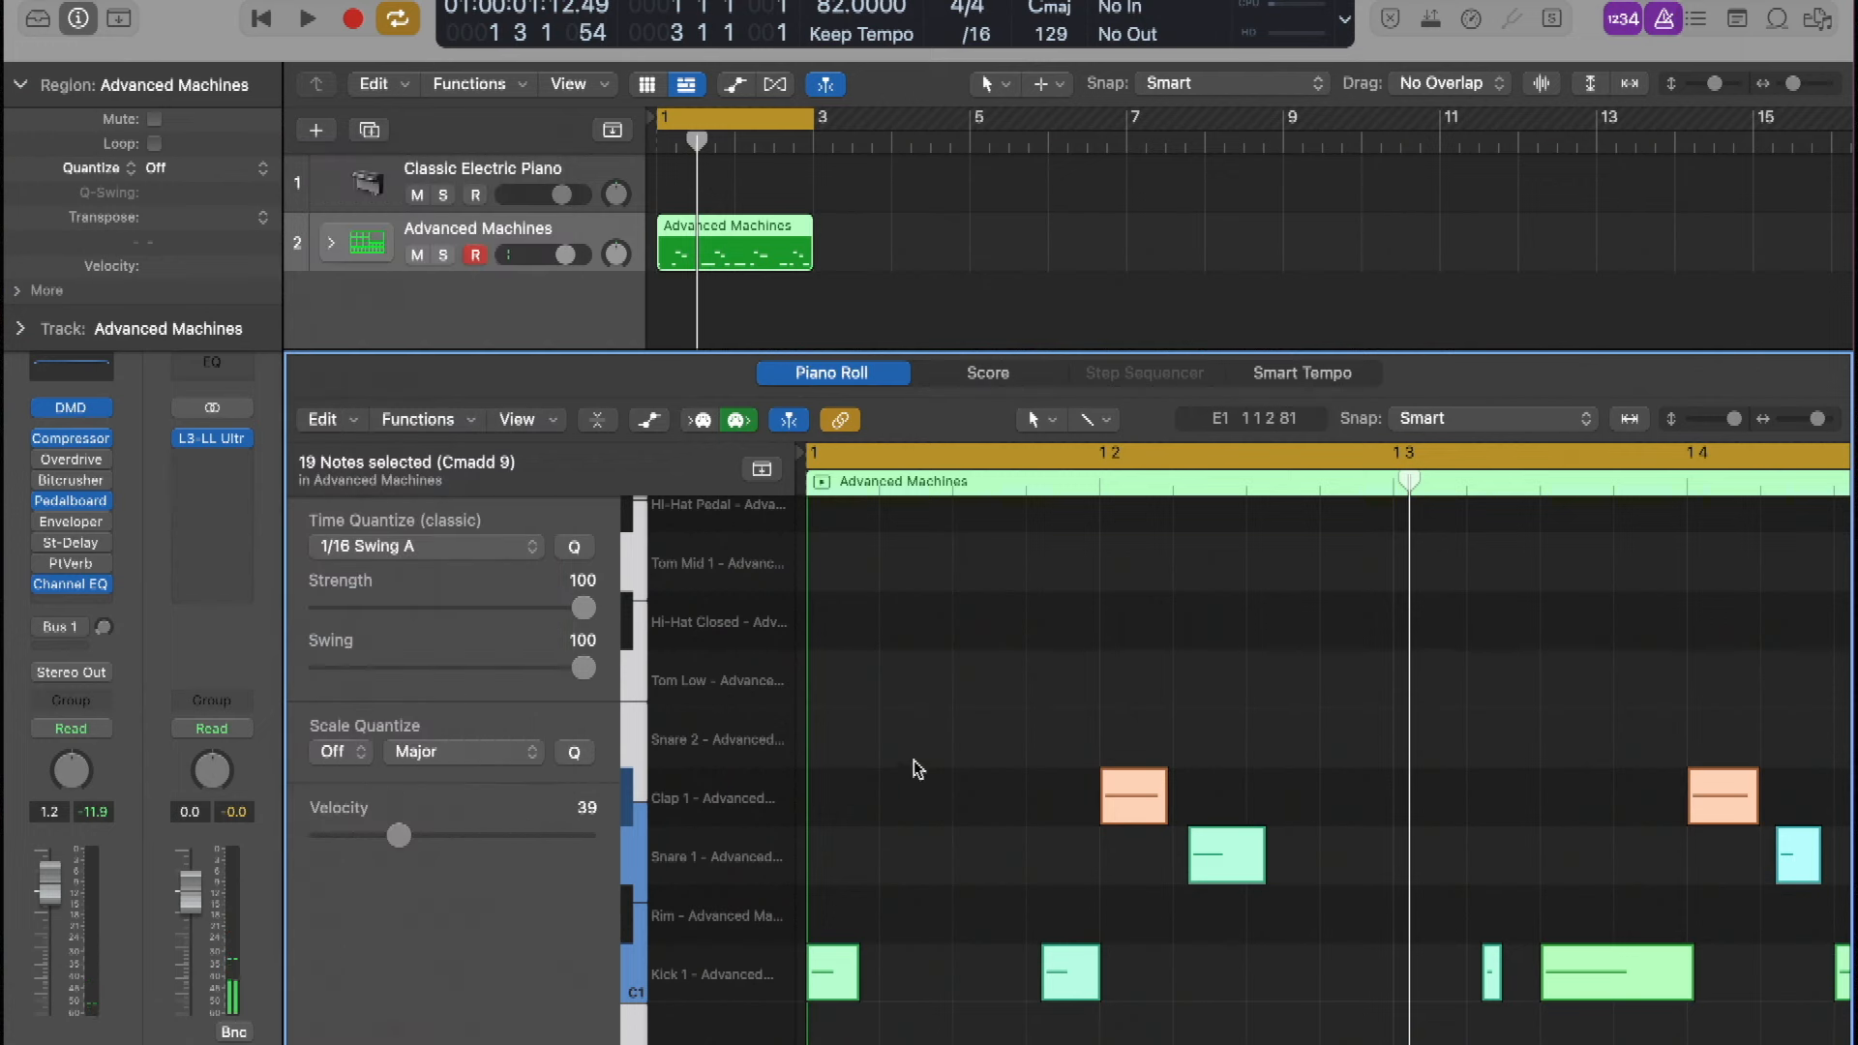
# Change the time quantize of all notes to 1/16 Swing B and start playback
pyautogui.click(396, 548)
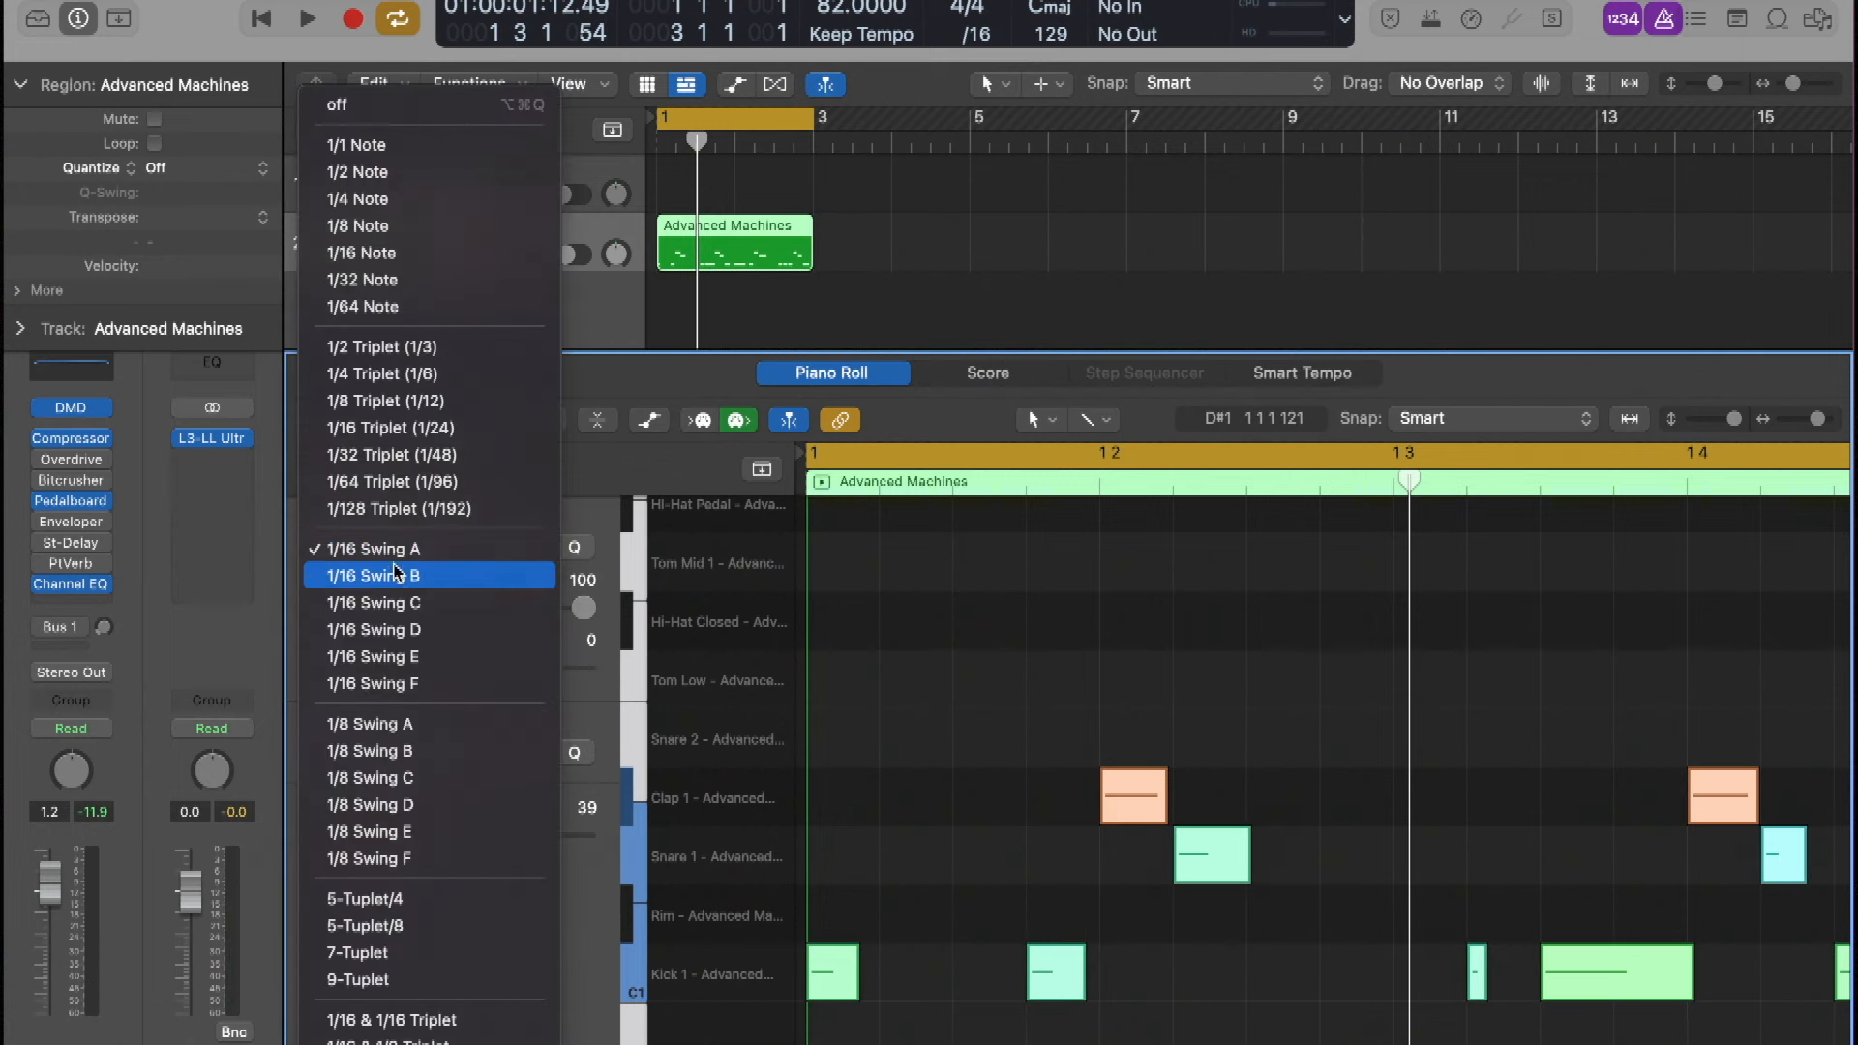
pyautogui.click(399, 577)
pyautogui.press('space')
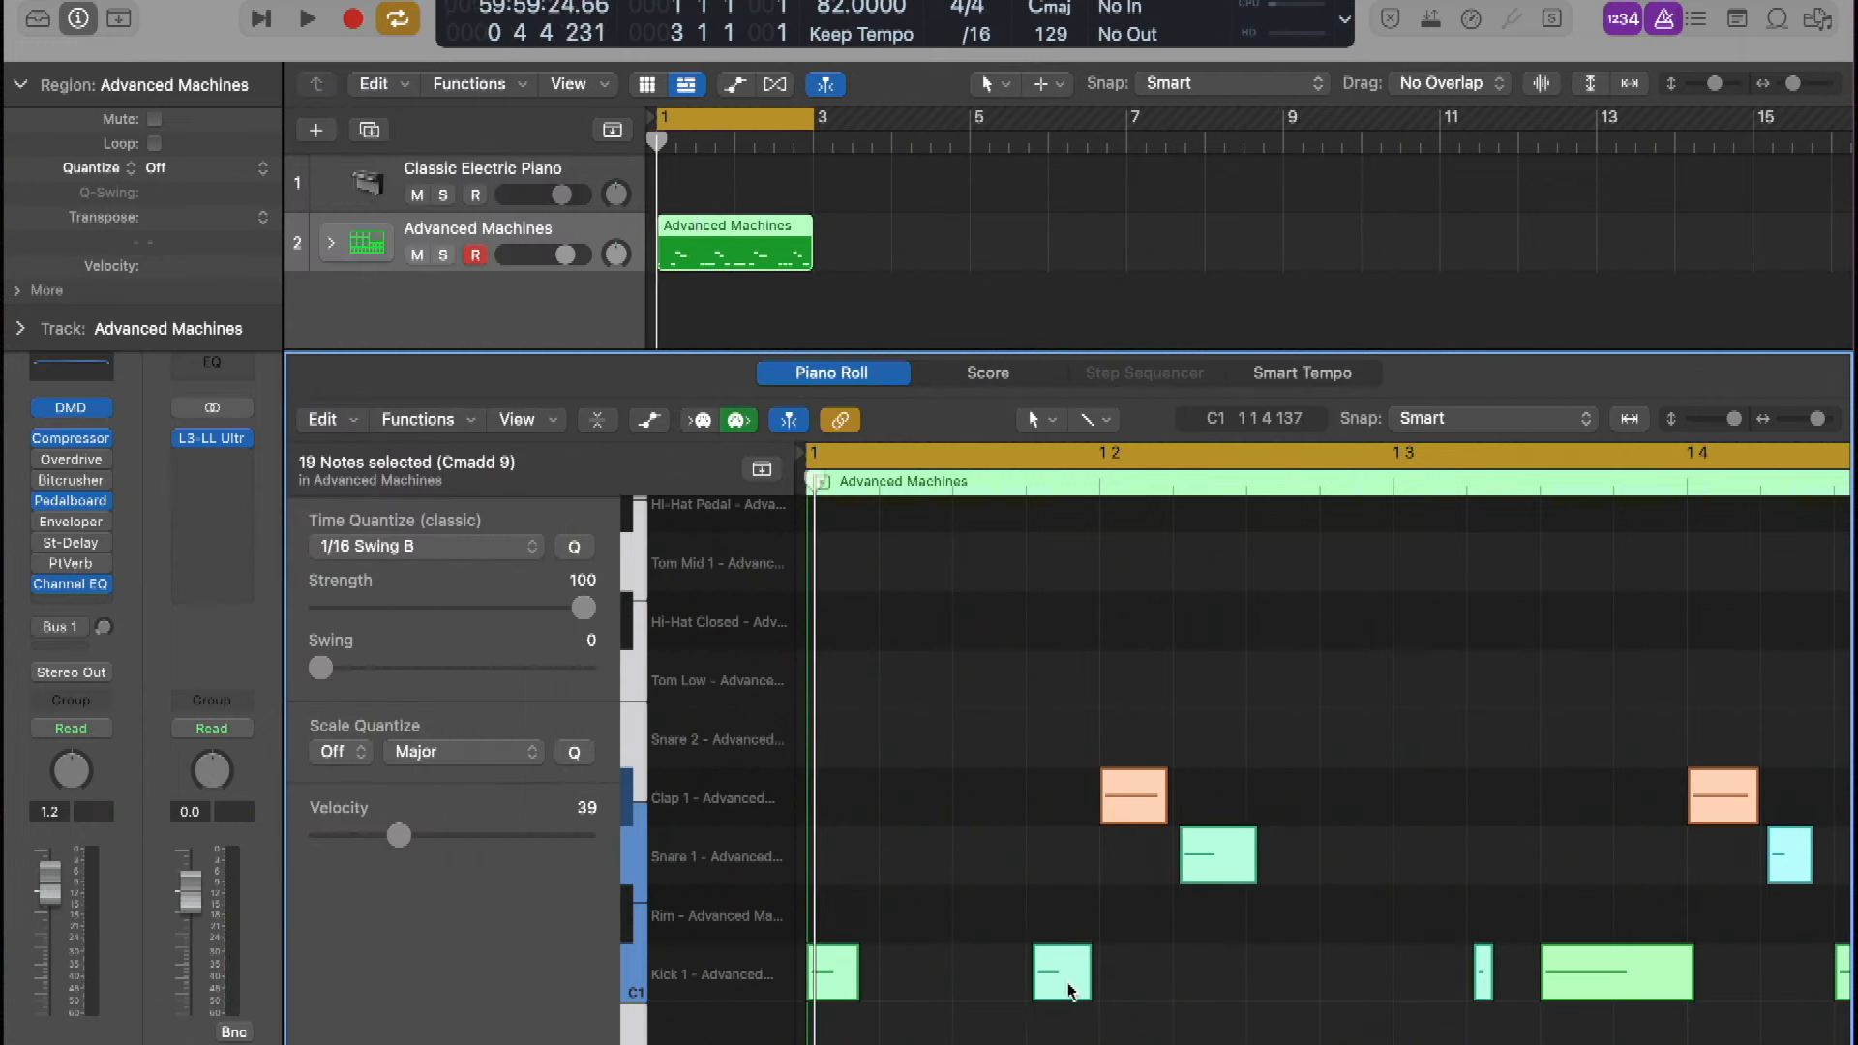
# Change the time quantize to 1/16 Swing C and on to 1/16 Swing D while the beat plays
pyautogui.click(413, 549)
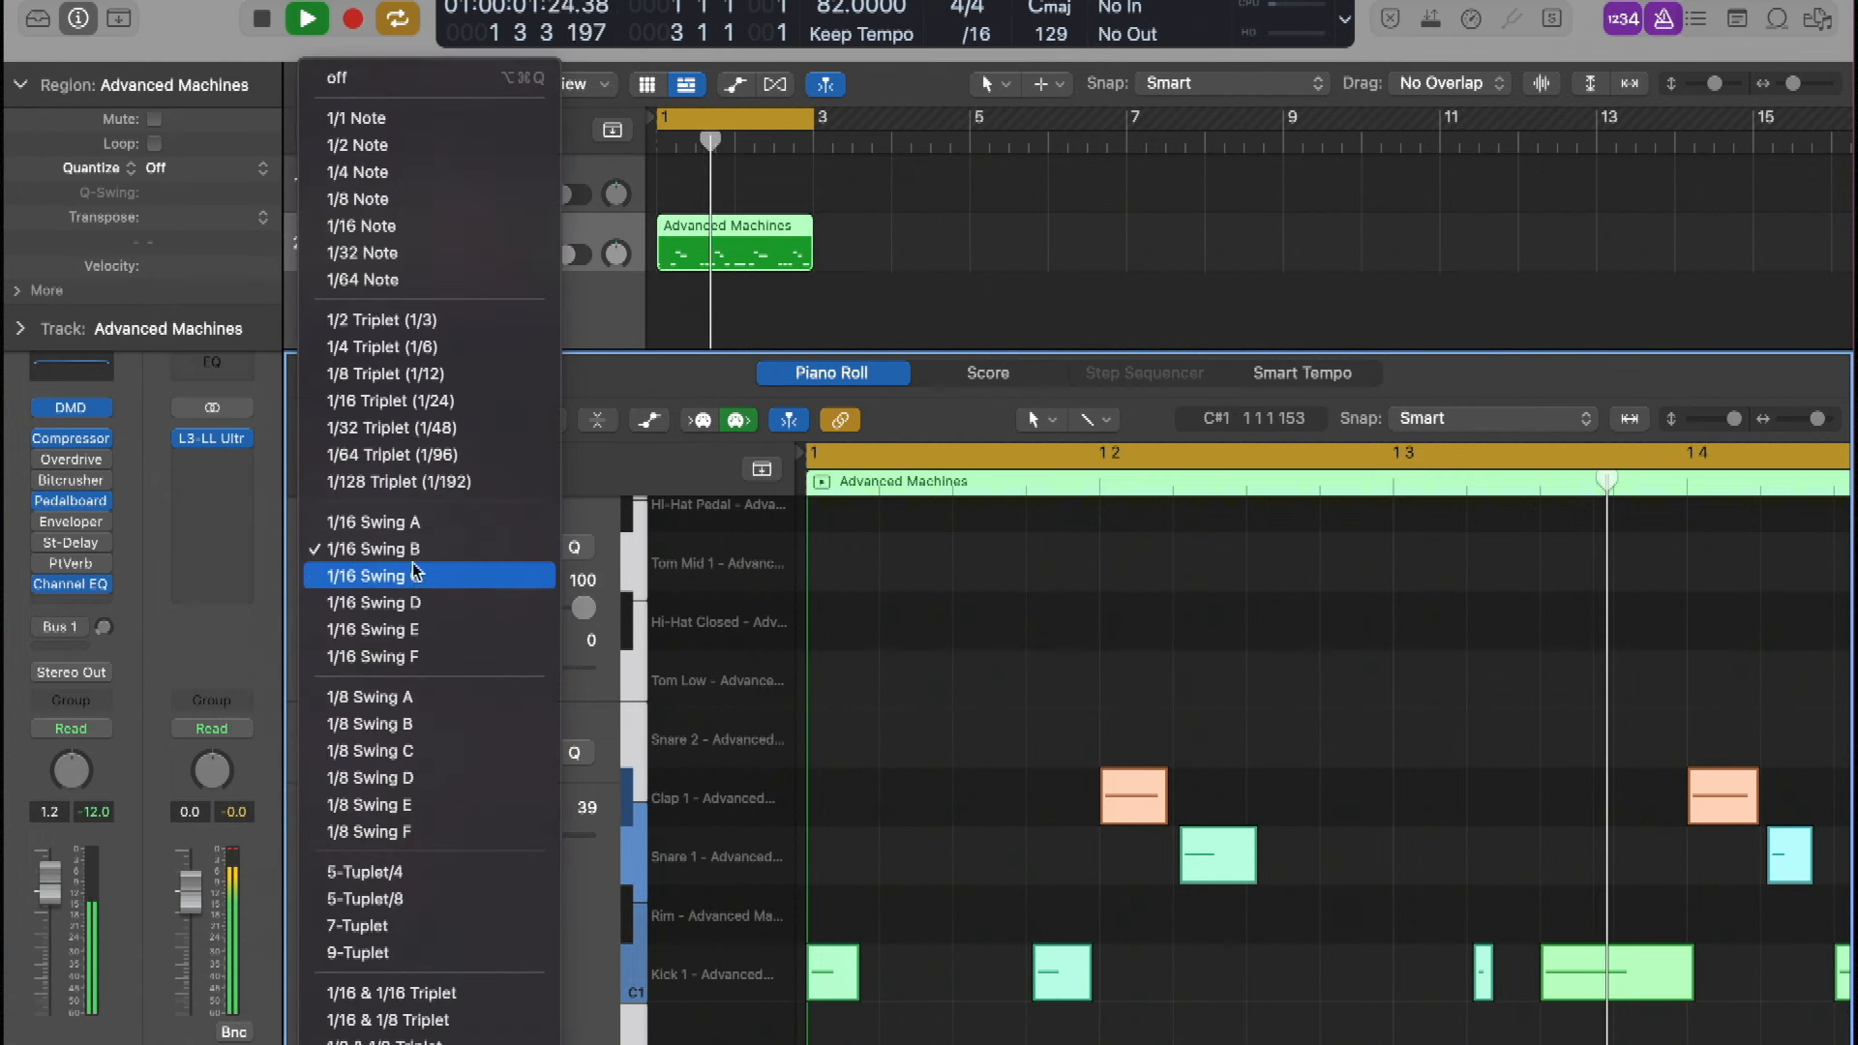
pyautogui.click(416, 573)
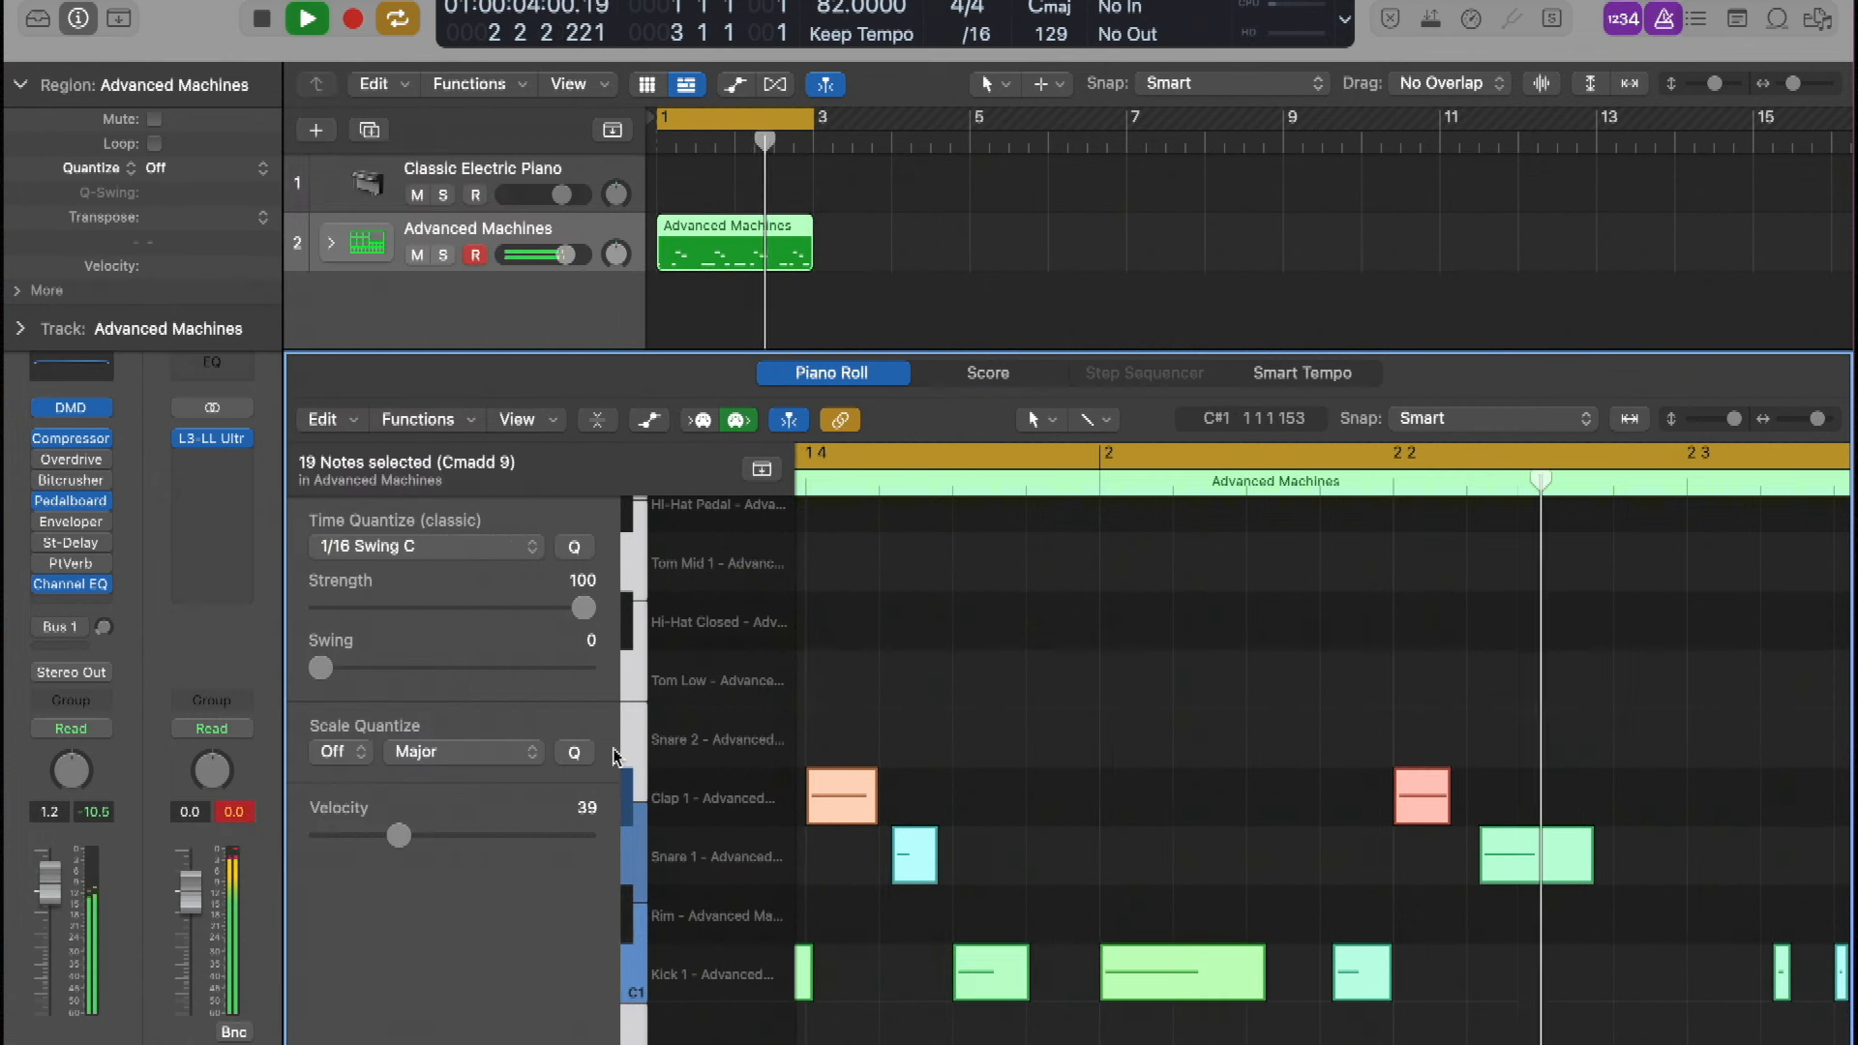
pyautogui.click(464, 553)
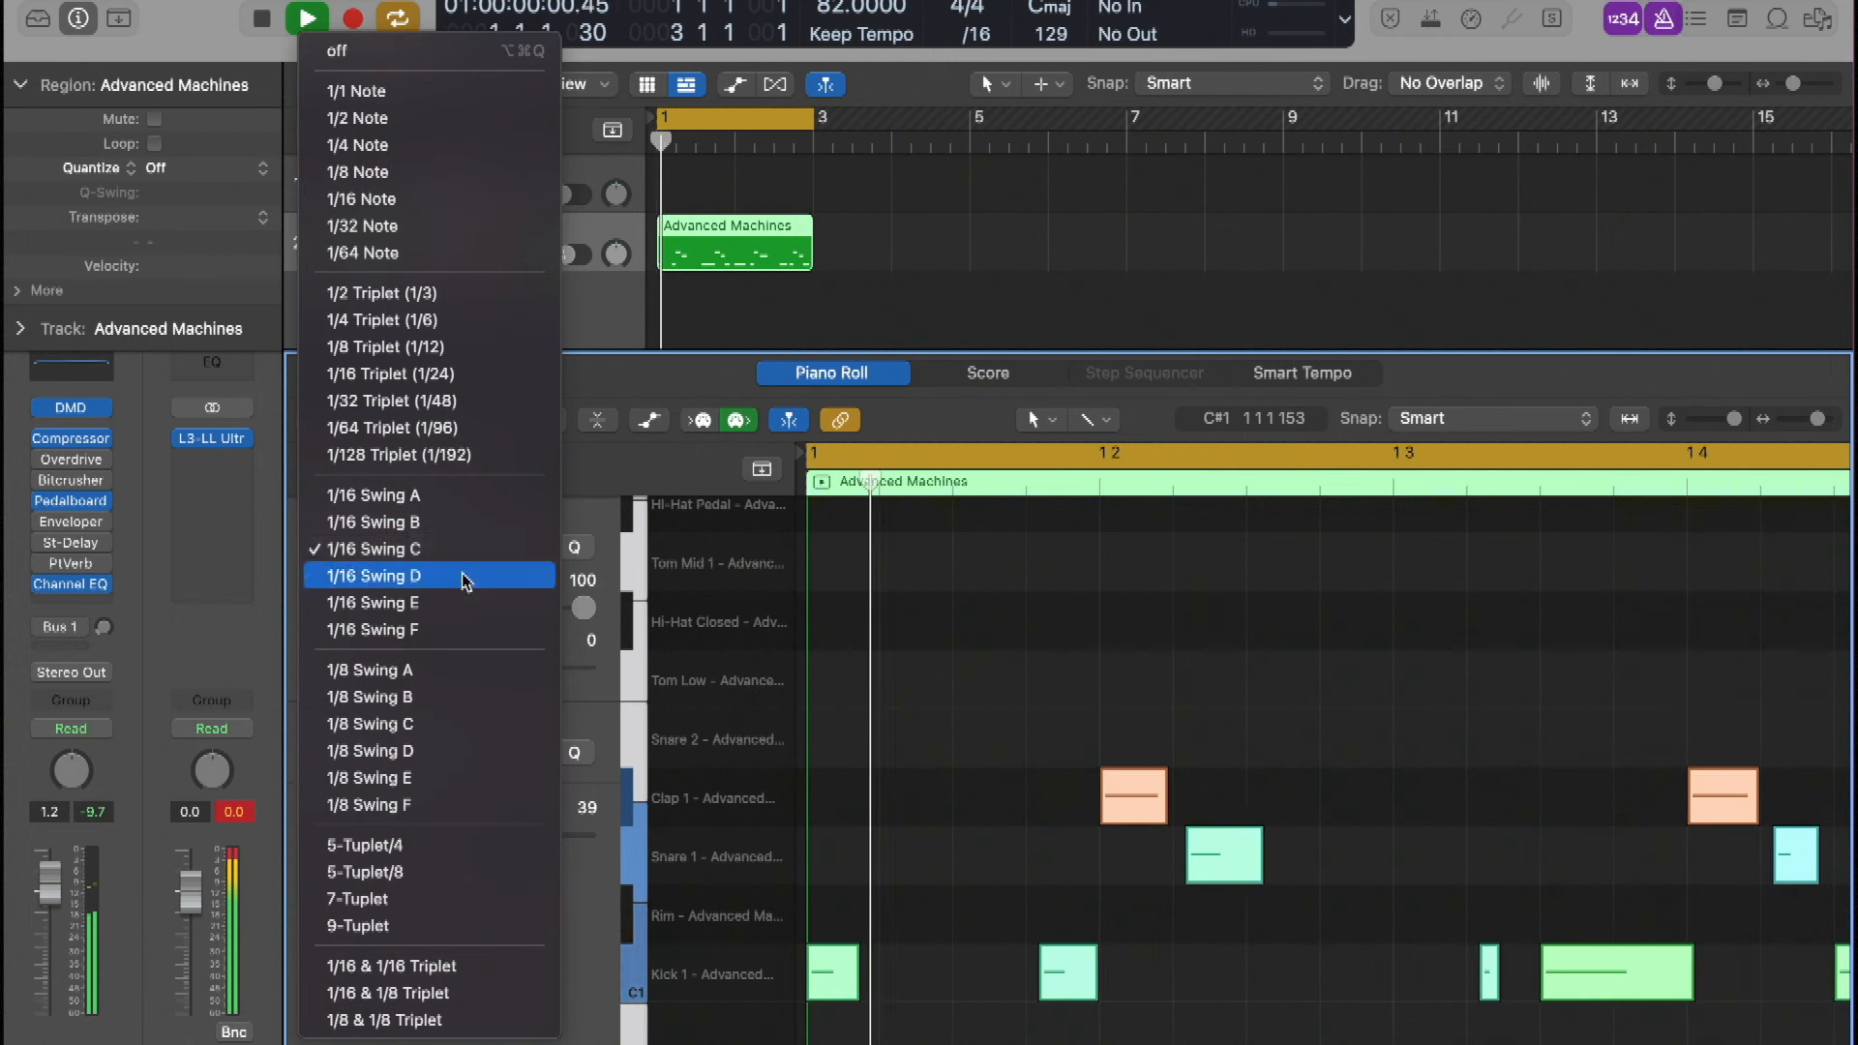
pyautogui.click(465, 575)
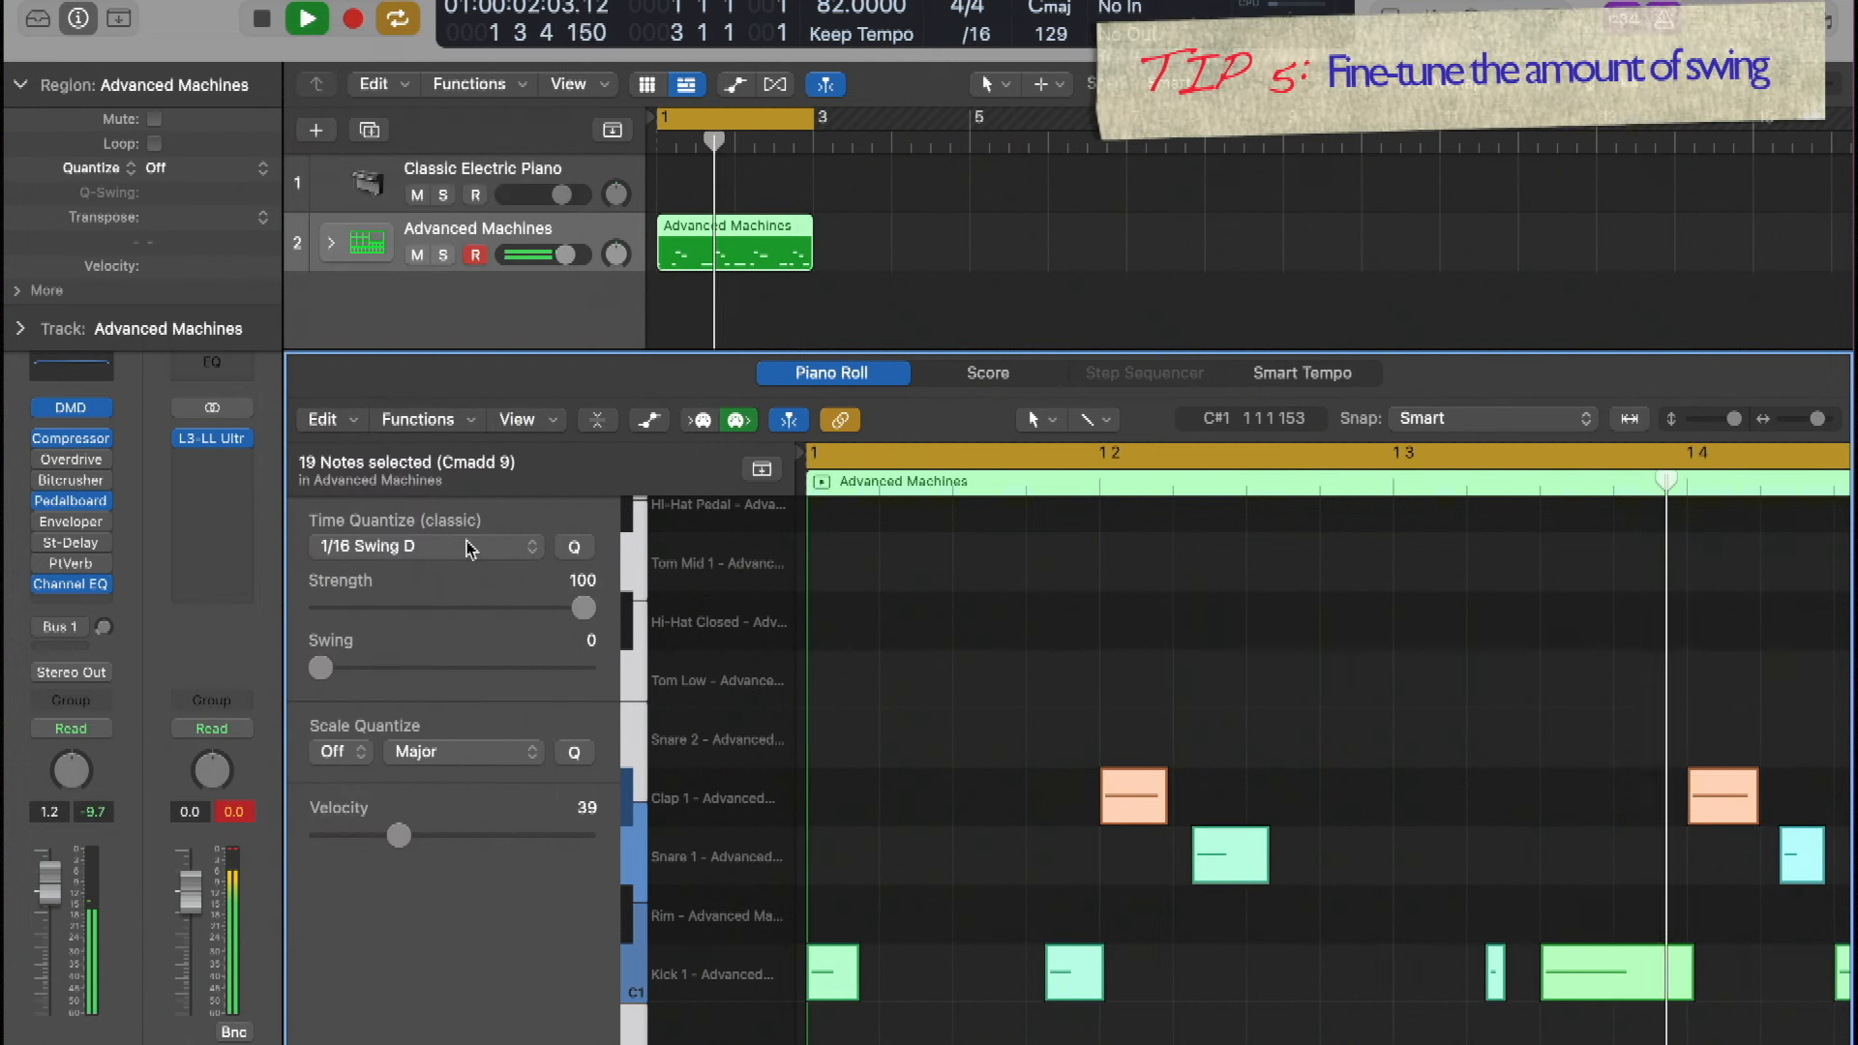
# Quantize all selected notes to 1/16 Swing A, set the swing to 46, and play back the beat
pyautogui.click(465, 548)
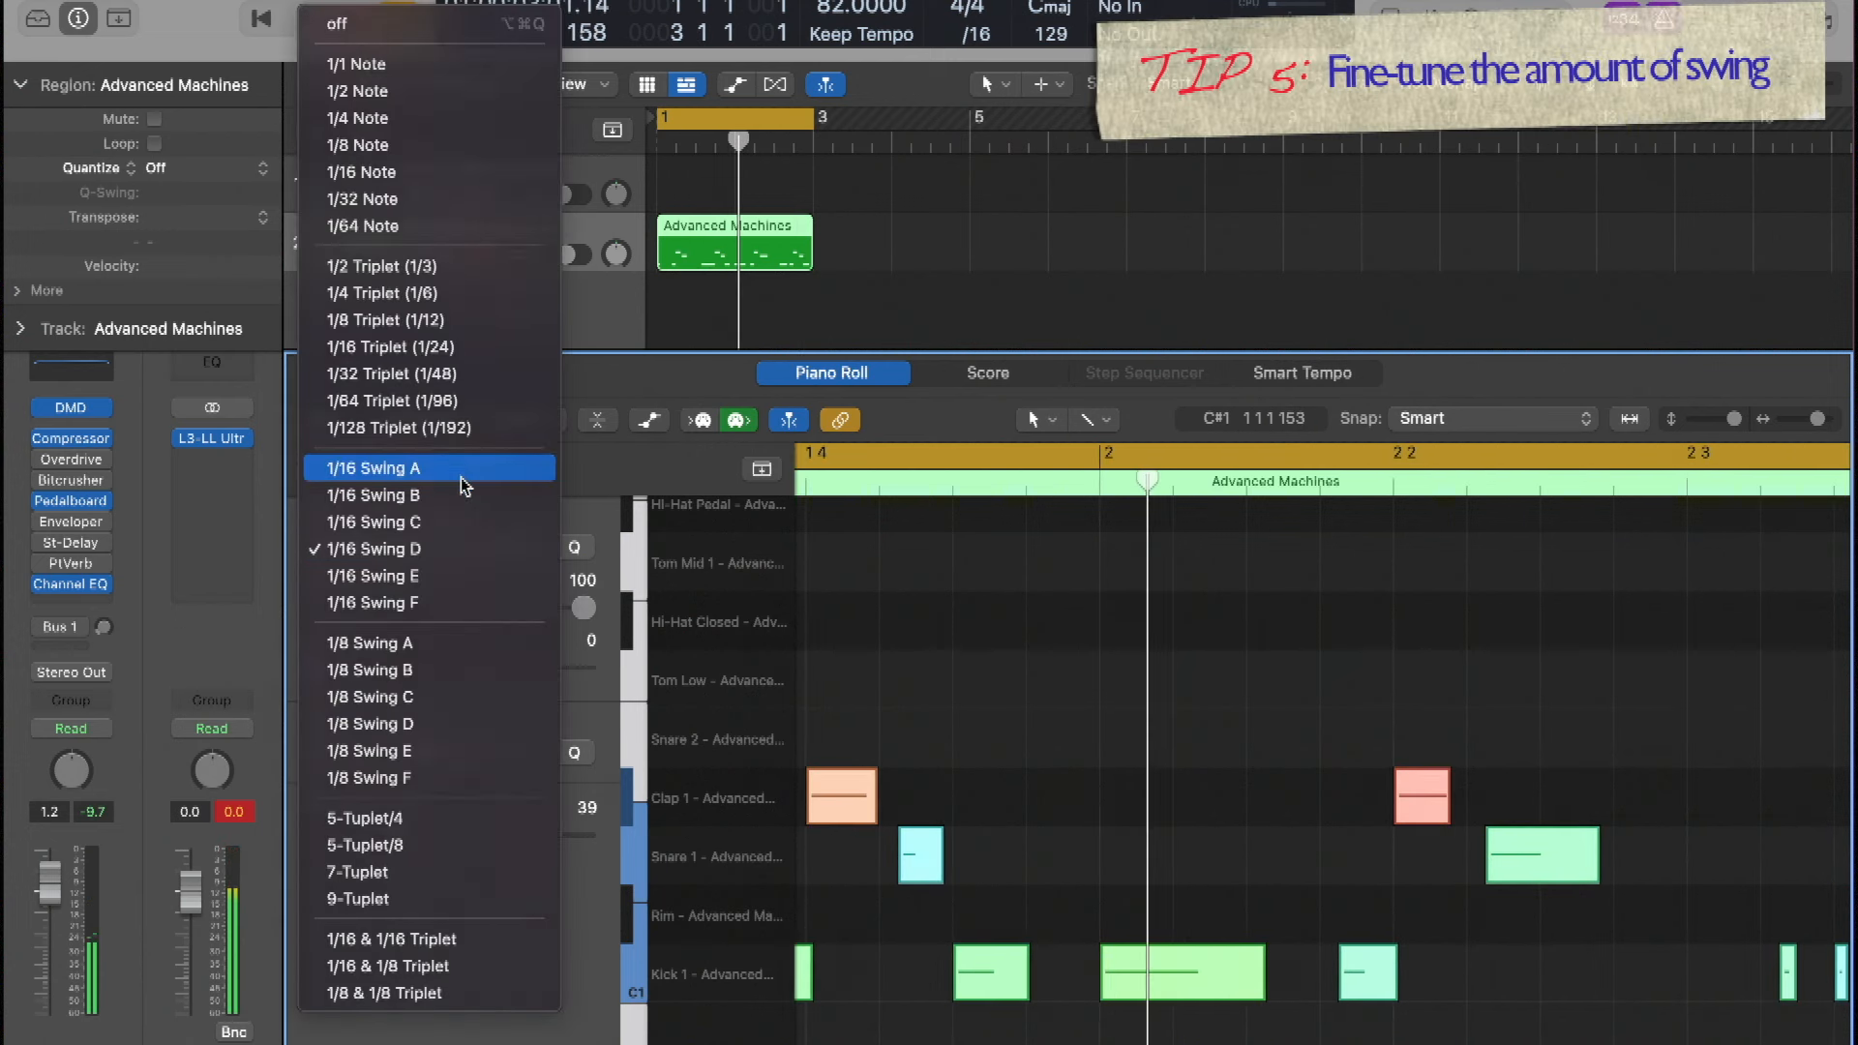
pyautogui.click(464, 487)
pyautogui.moveTo(324, 675); pyautogui.dragTo(450, 707)
pyautogui.press('space')
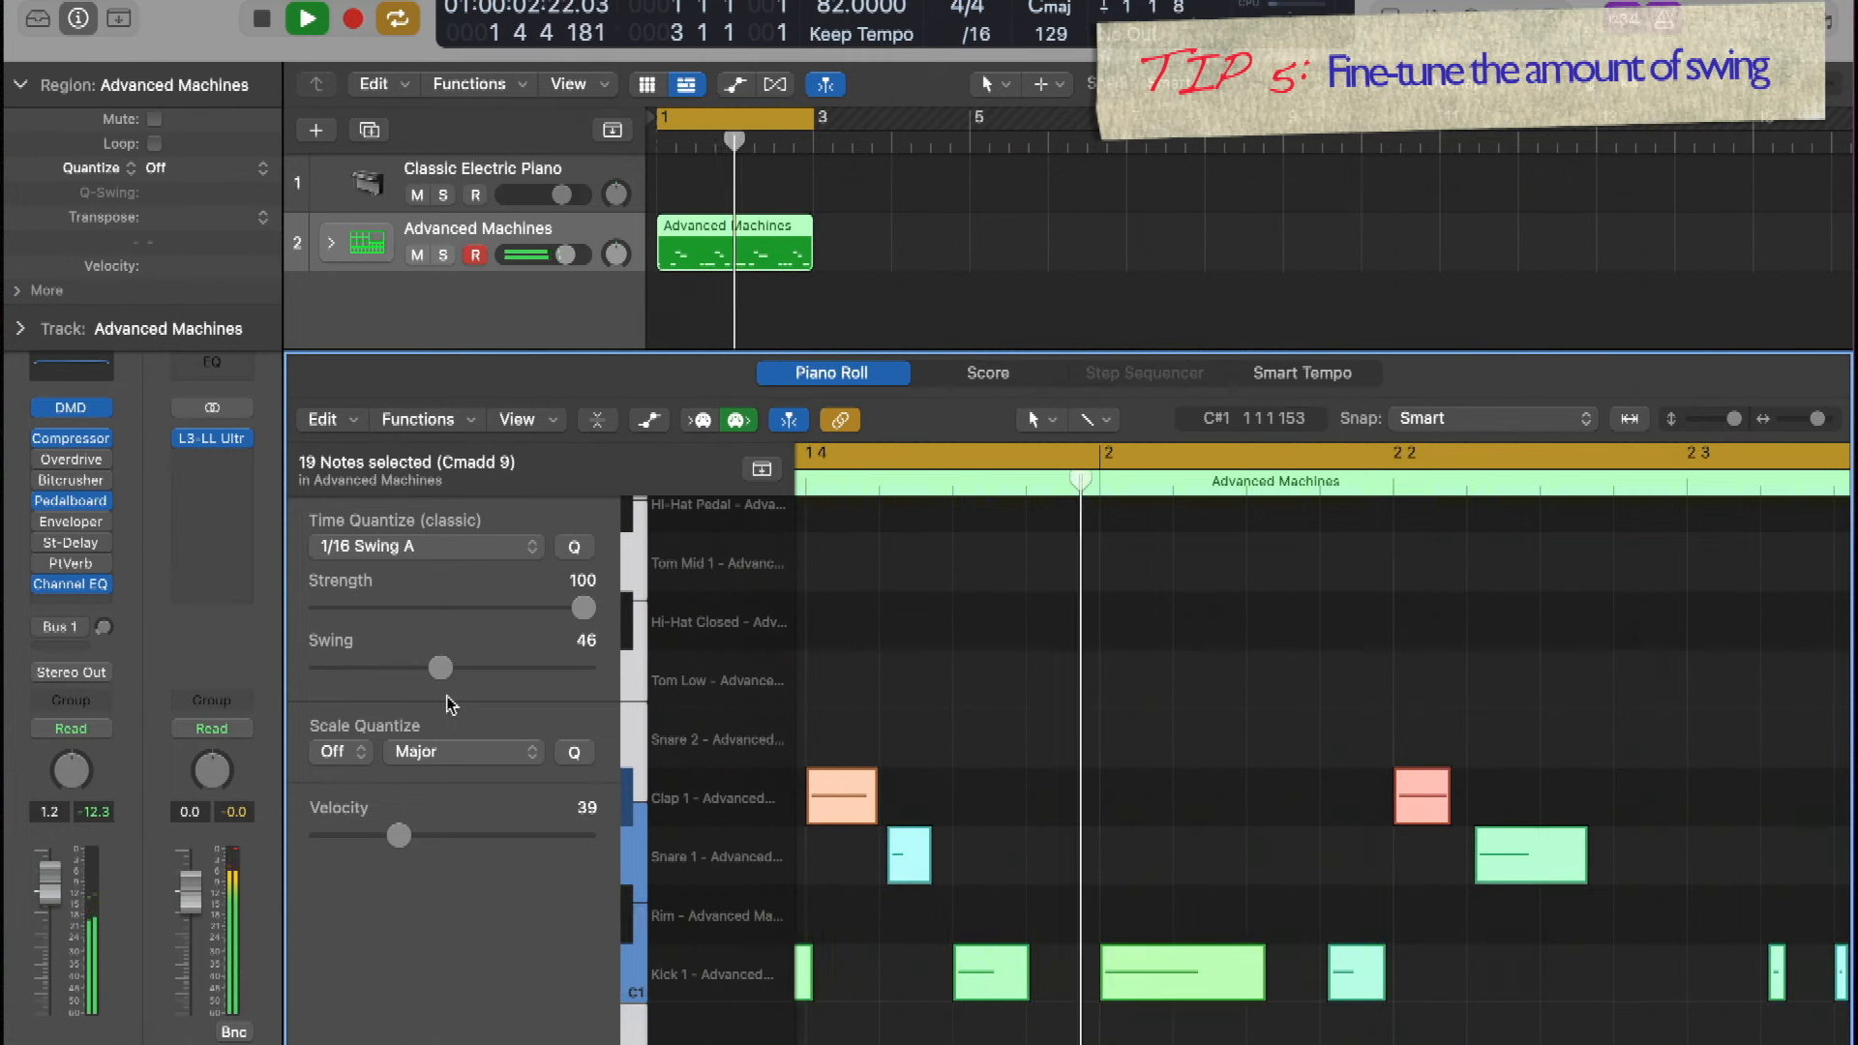
pyautogui.press('space')
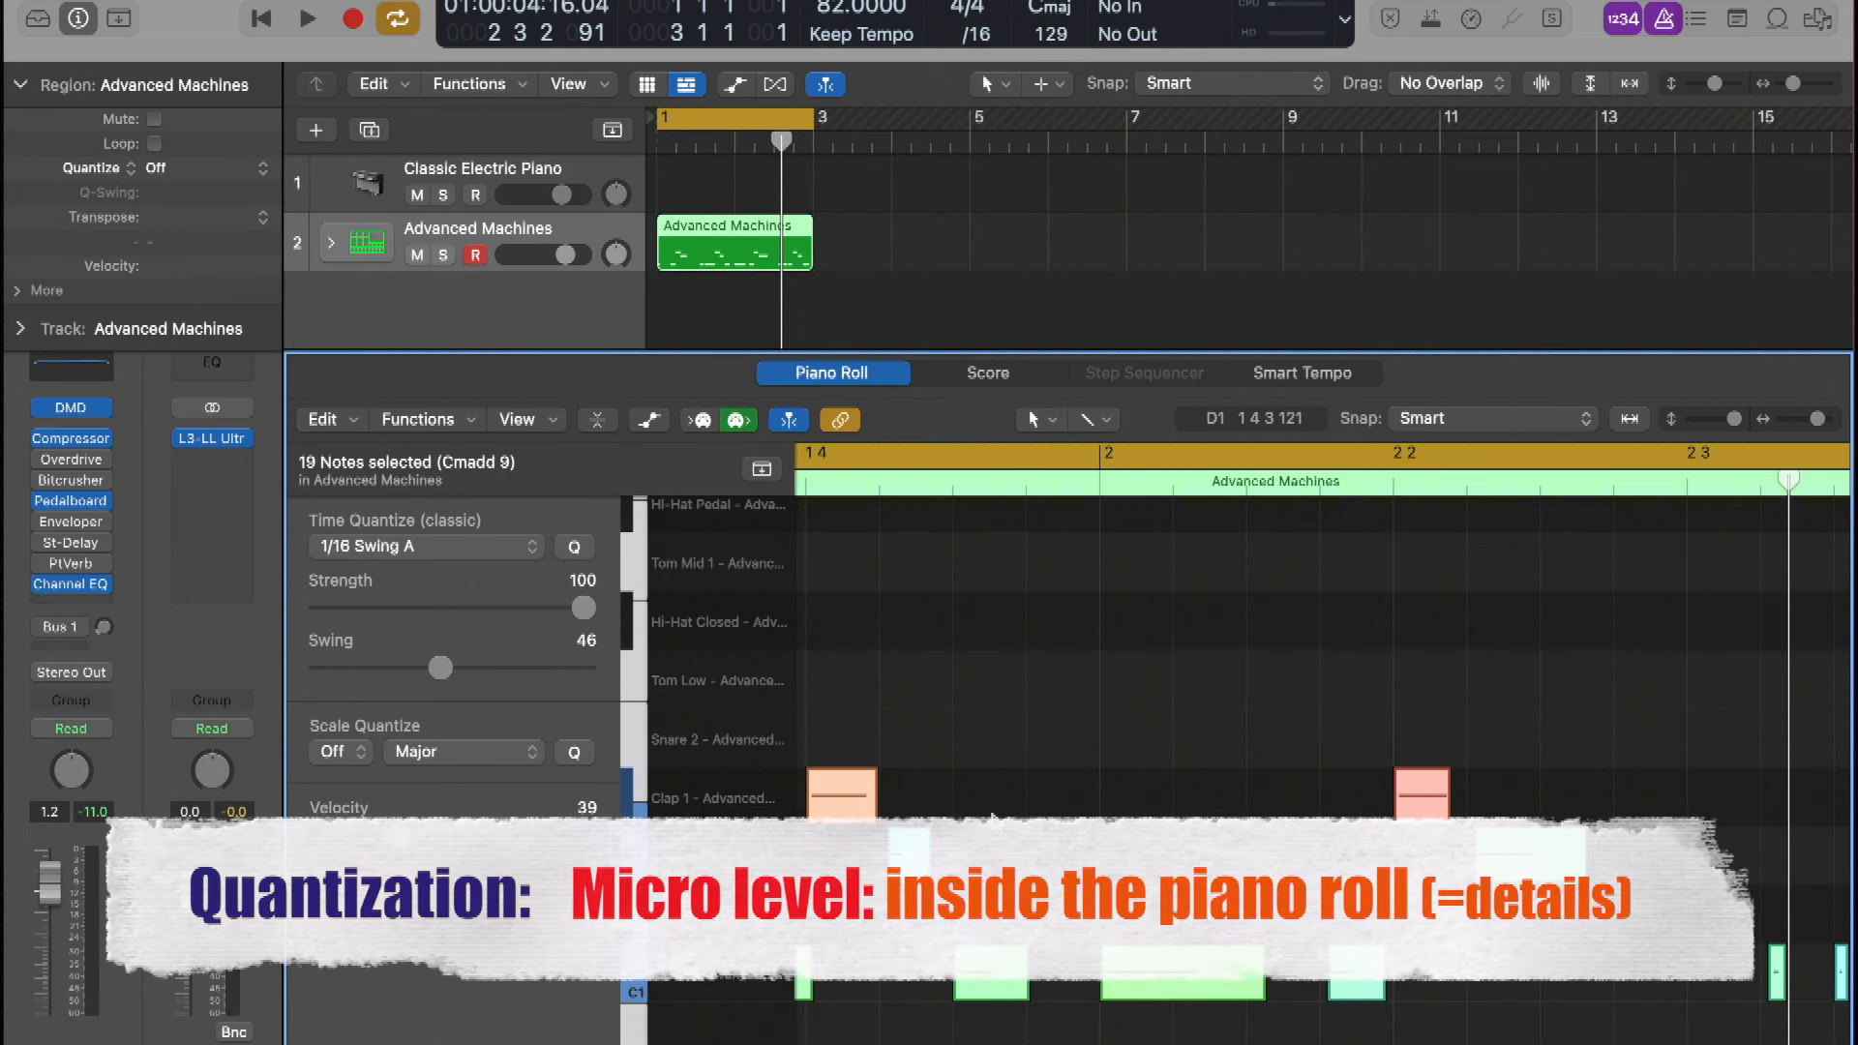
pyautogui.click(1289, 855)
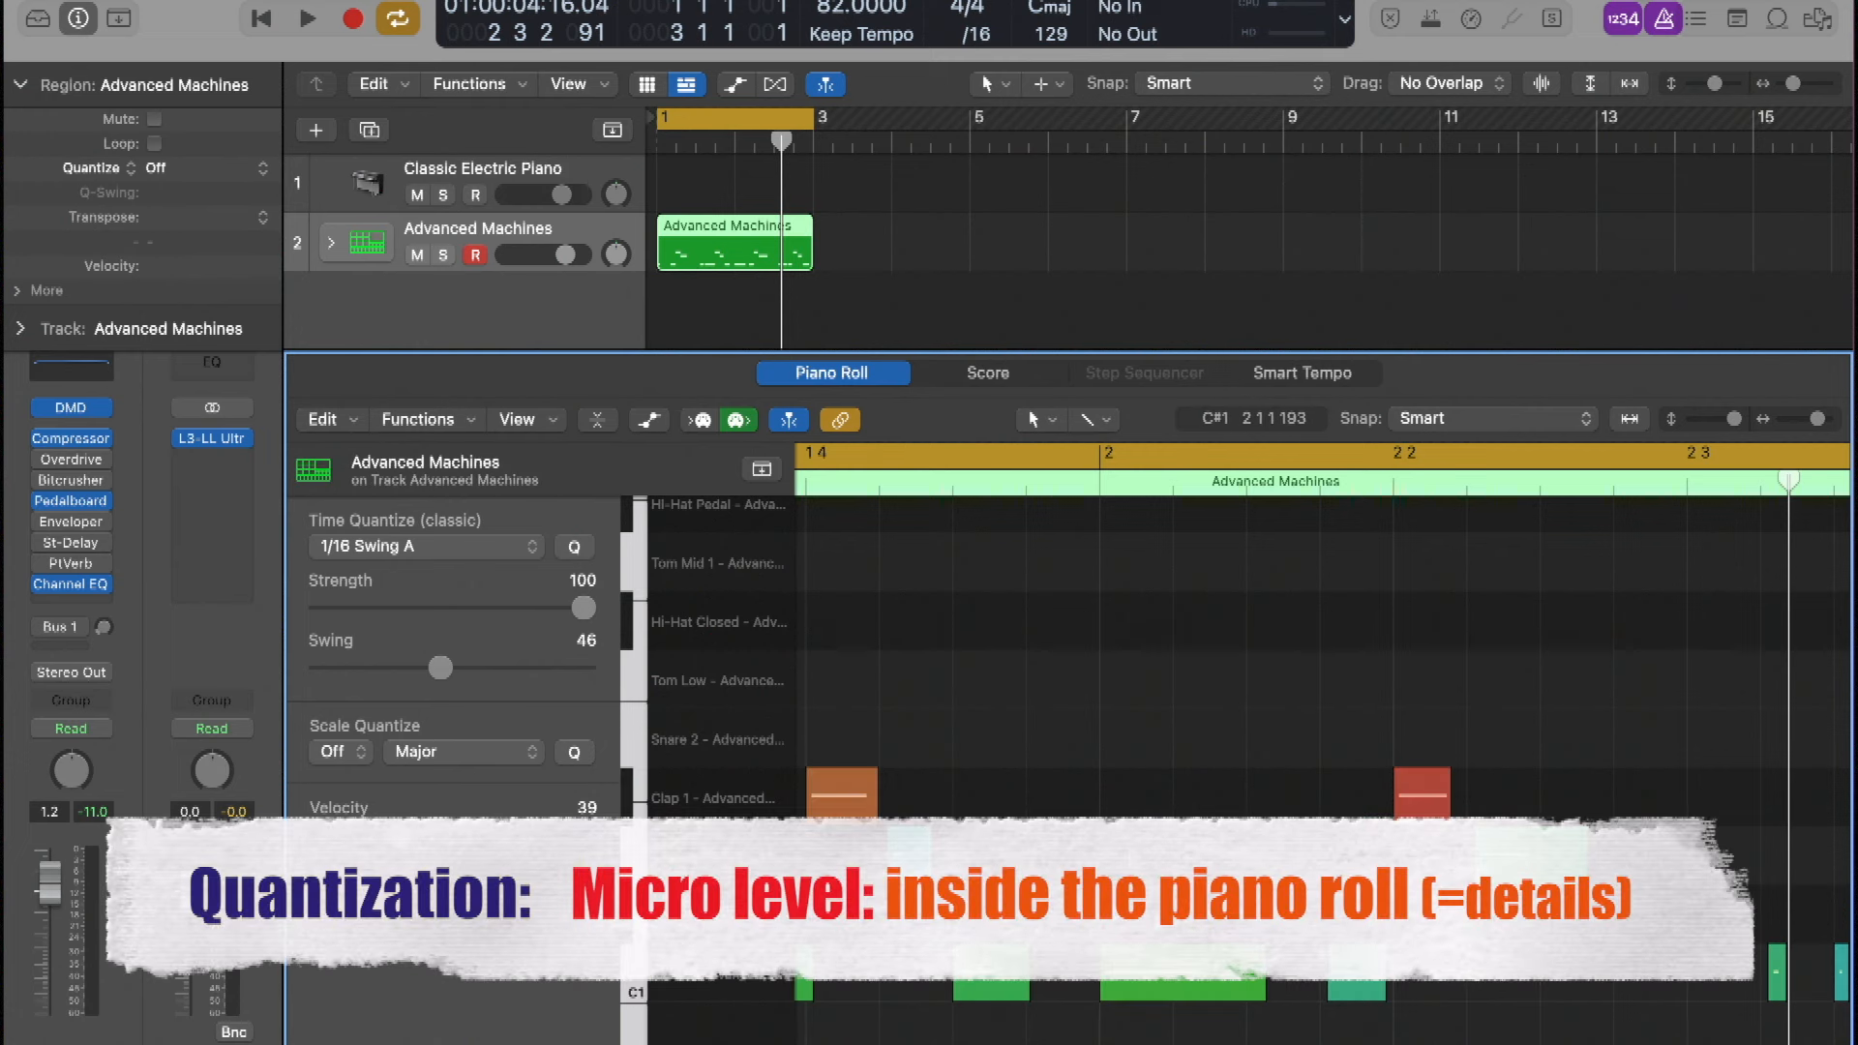
pyautogui.doubleClick(728, 232)
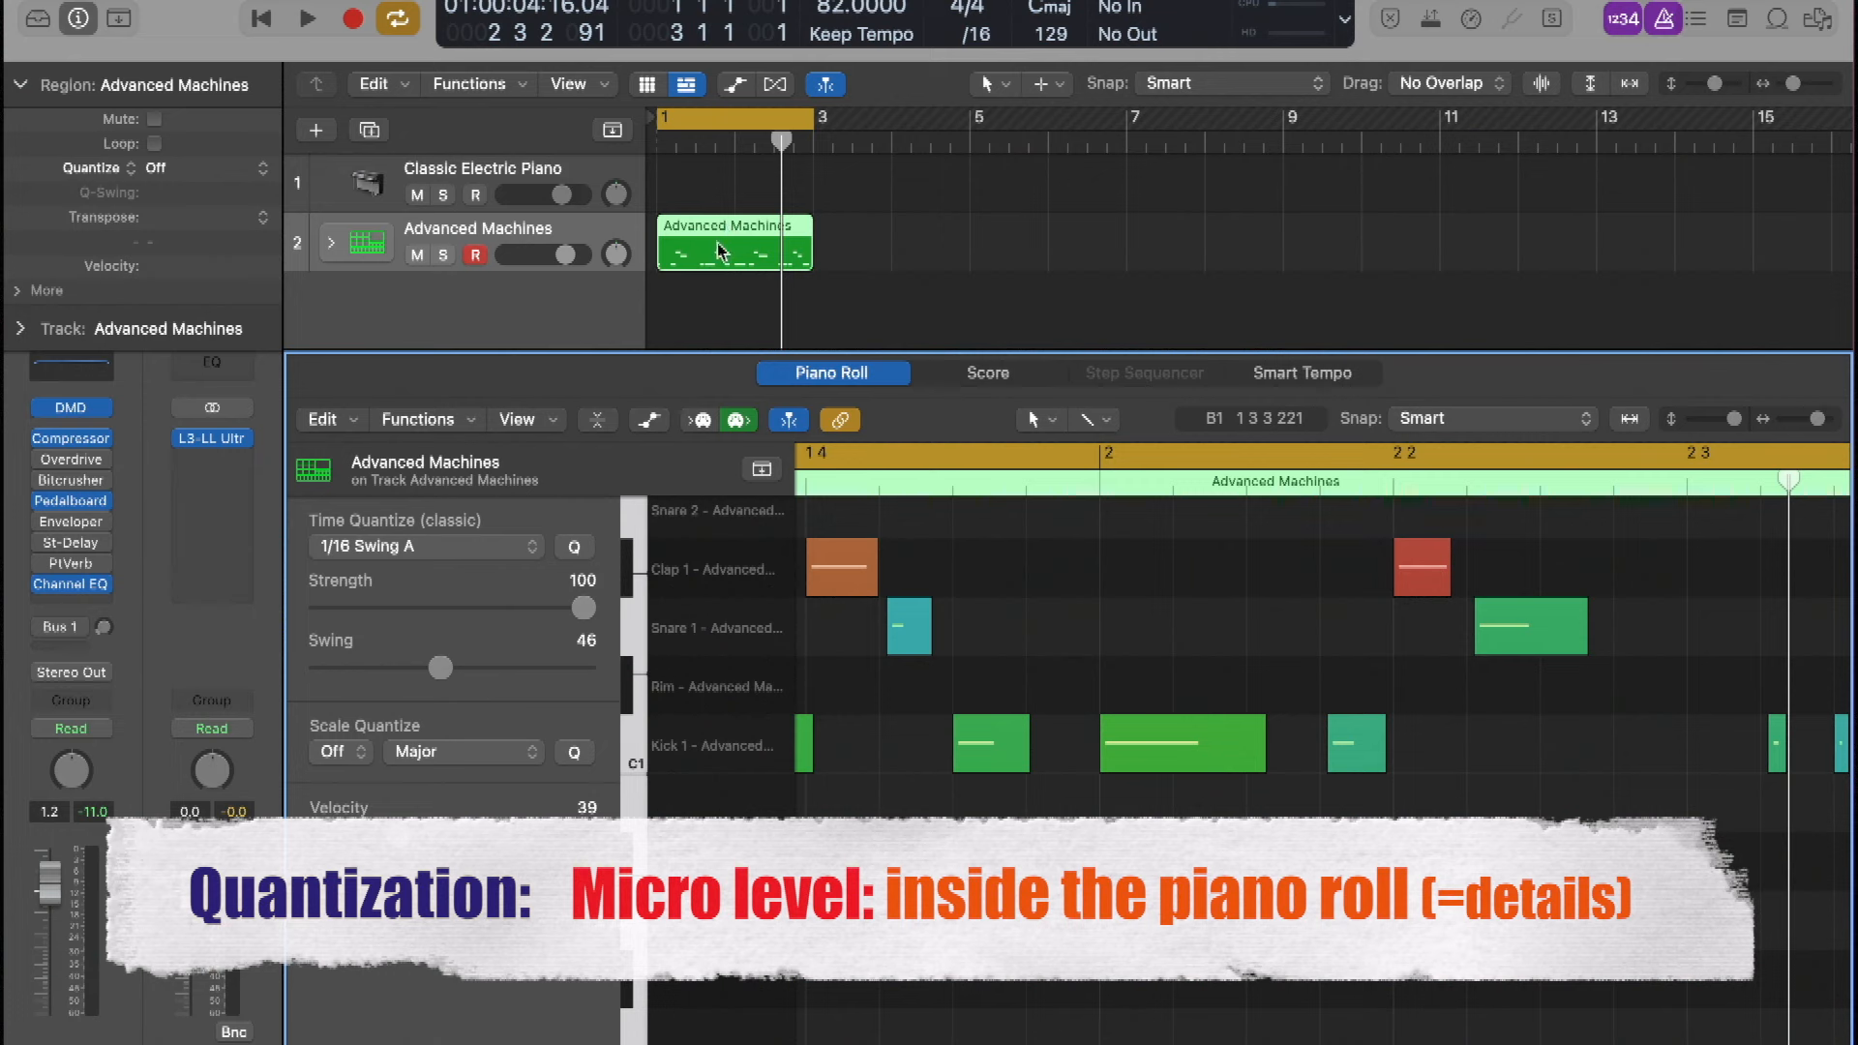
pyautogui.scroll(4, 1058, 849)
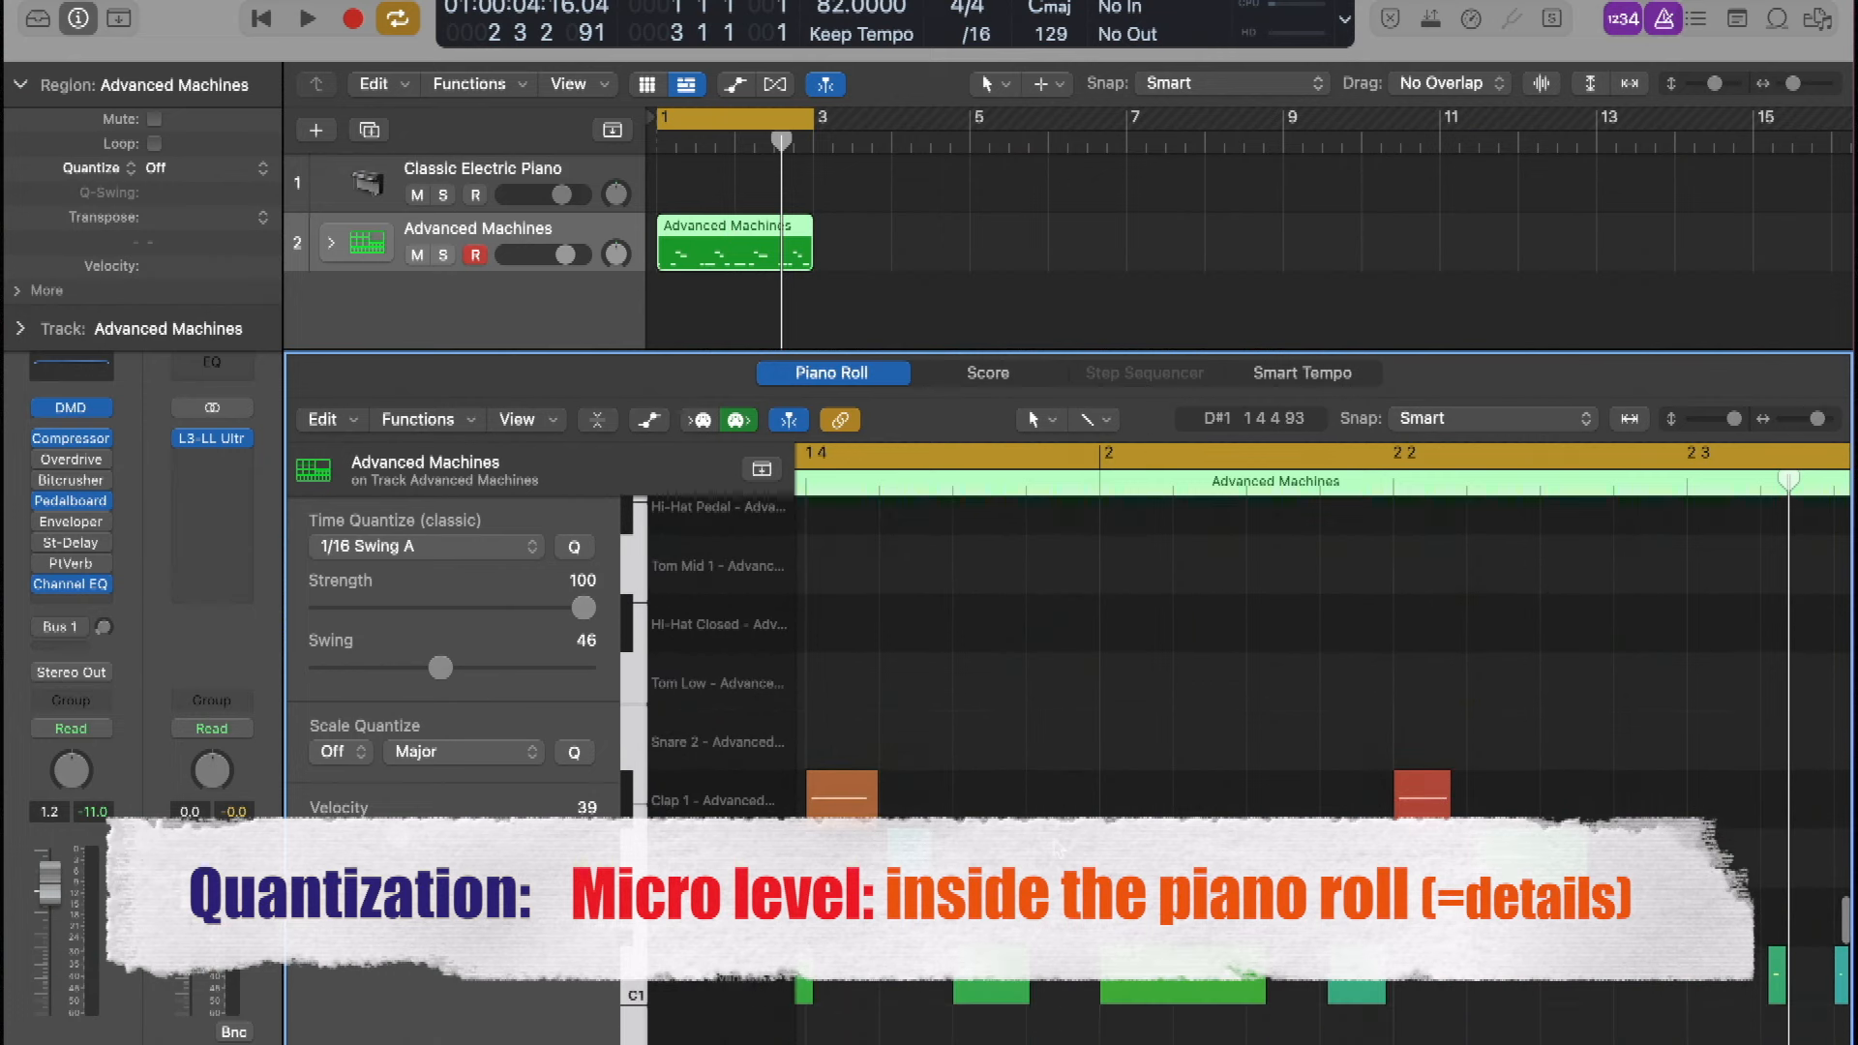
pyautogui.click(818, 298)
pyautogui.click(761, 266)
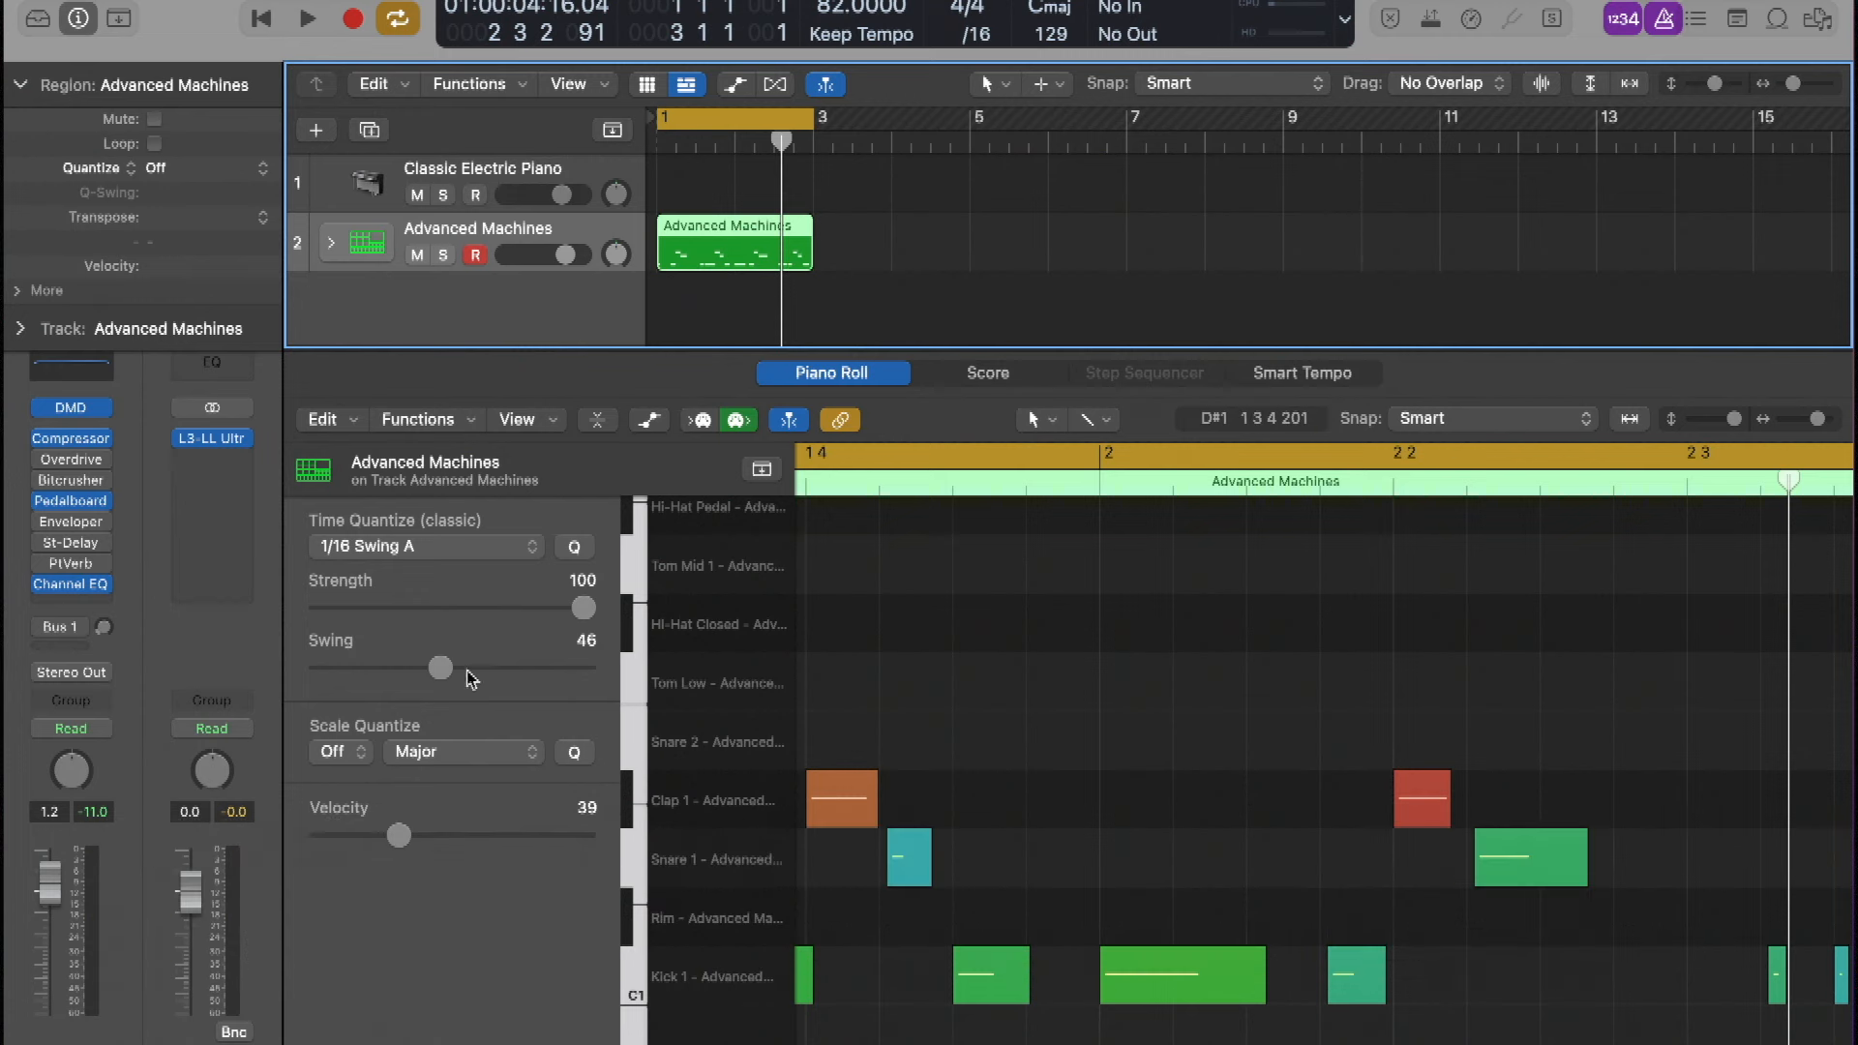
# Deselect the region, add a new track with duplicate settings of the Advanced Machines track, and close the Piano Roll
pyautogui.click(903, 206)
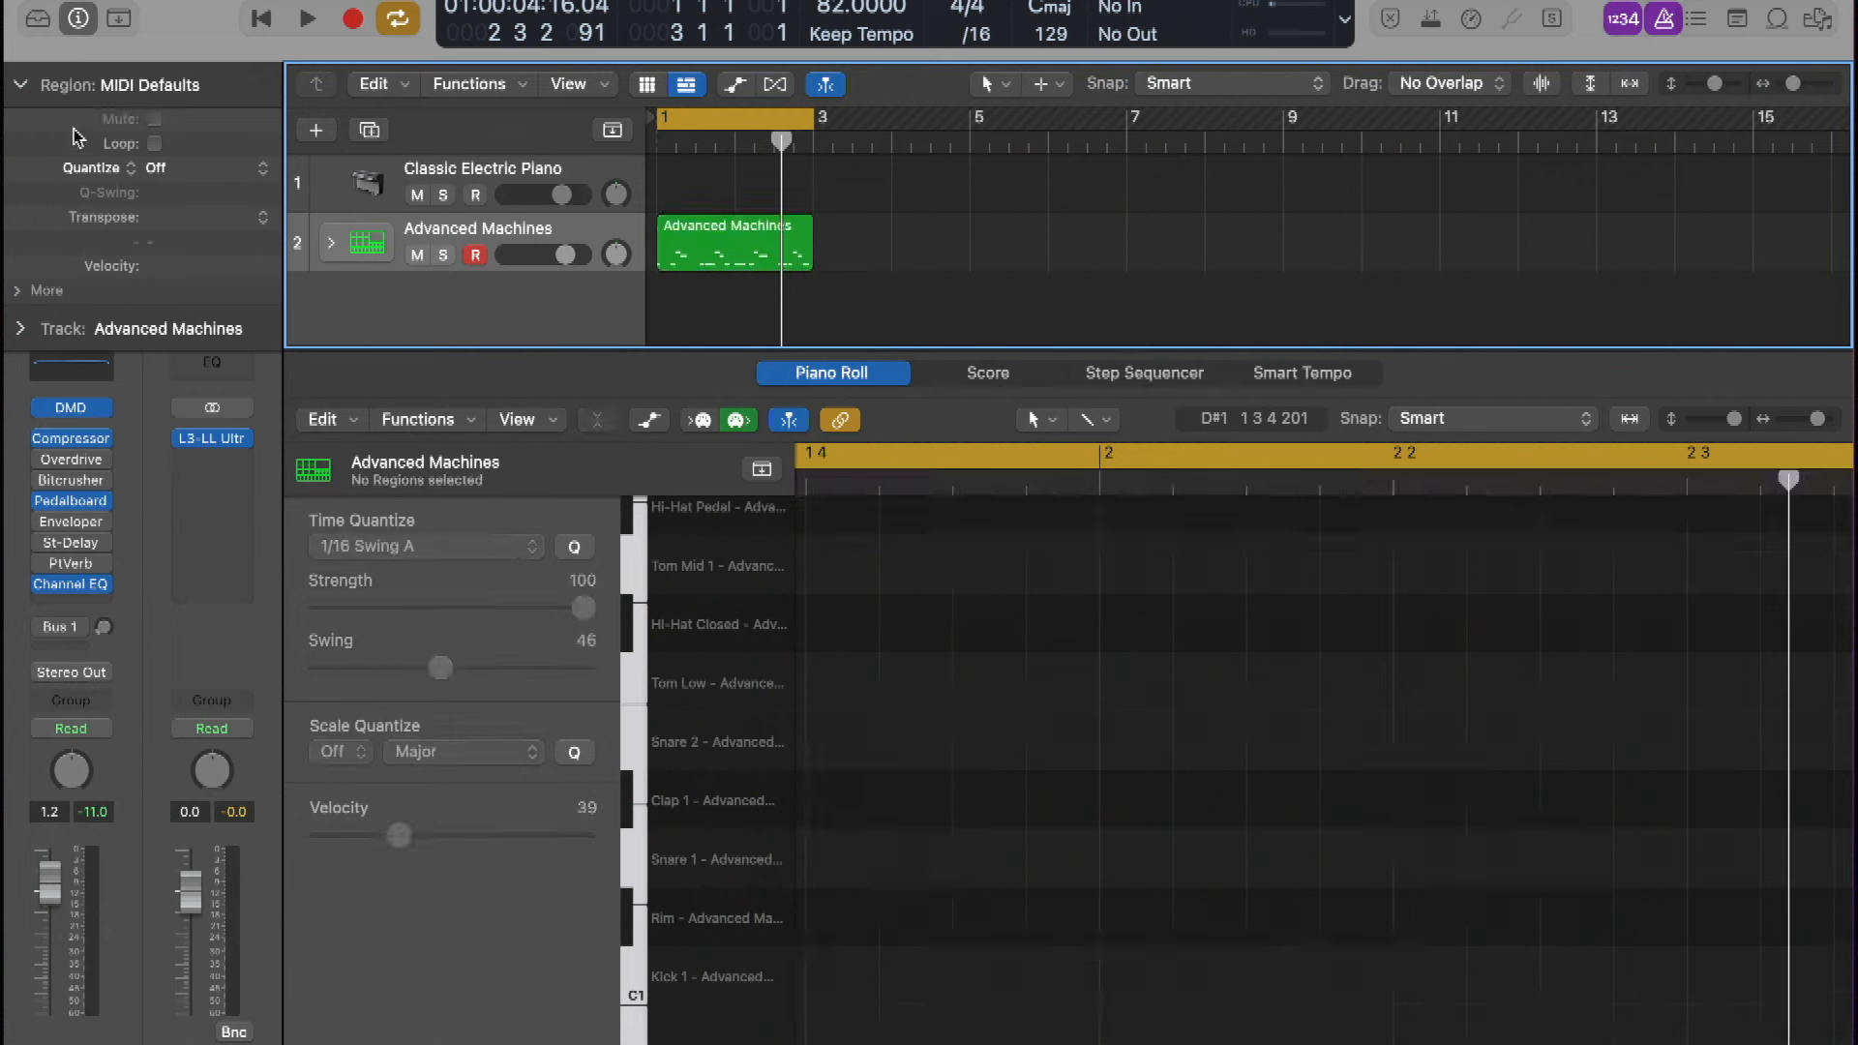
pyautogui.click(477, 240)
pyautogui.press('super+d')
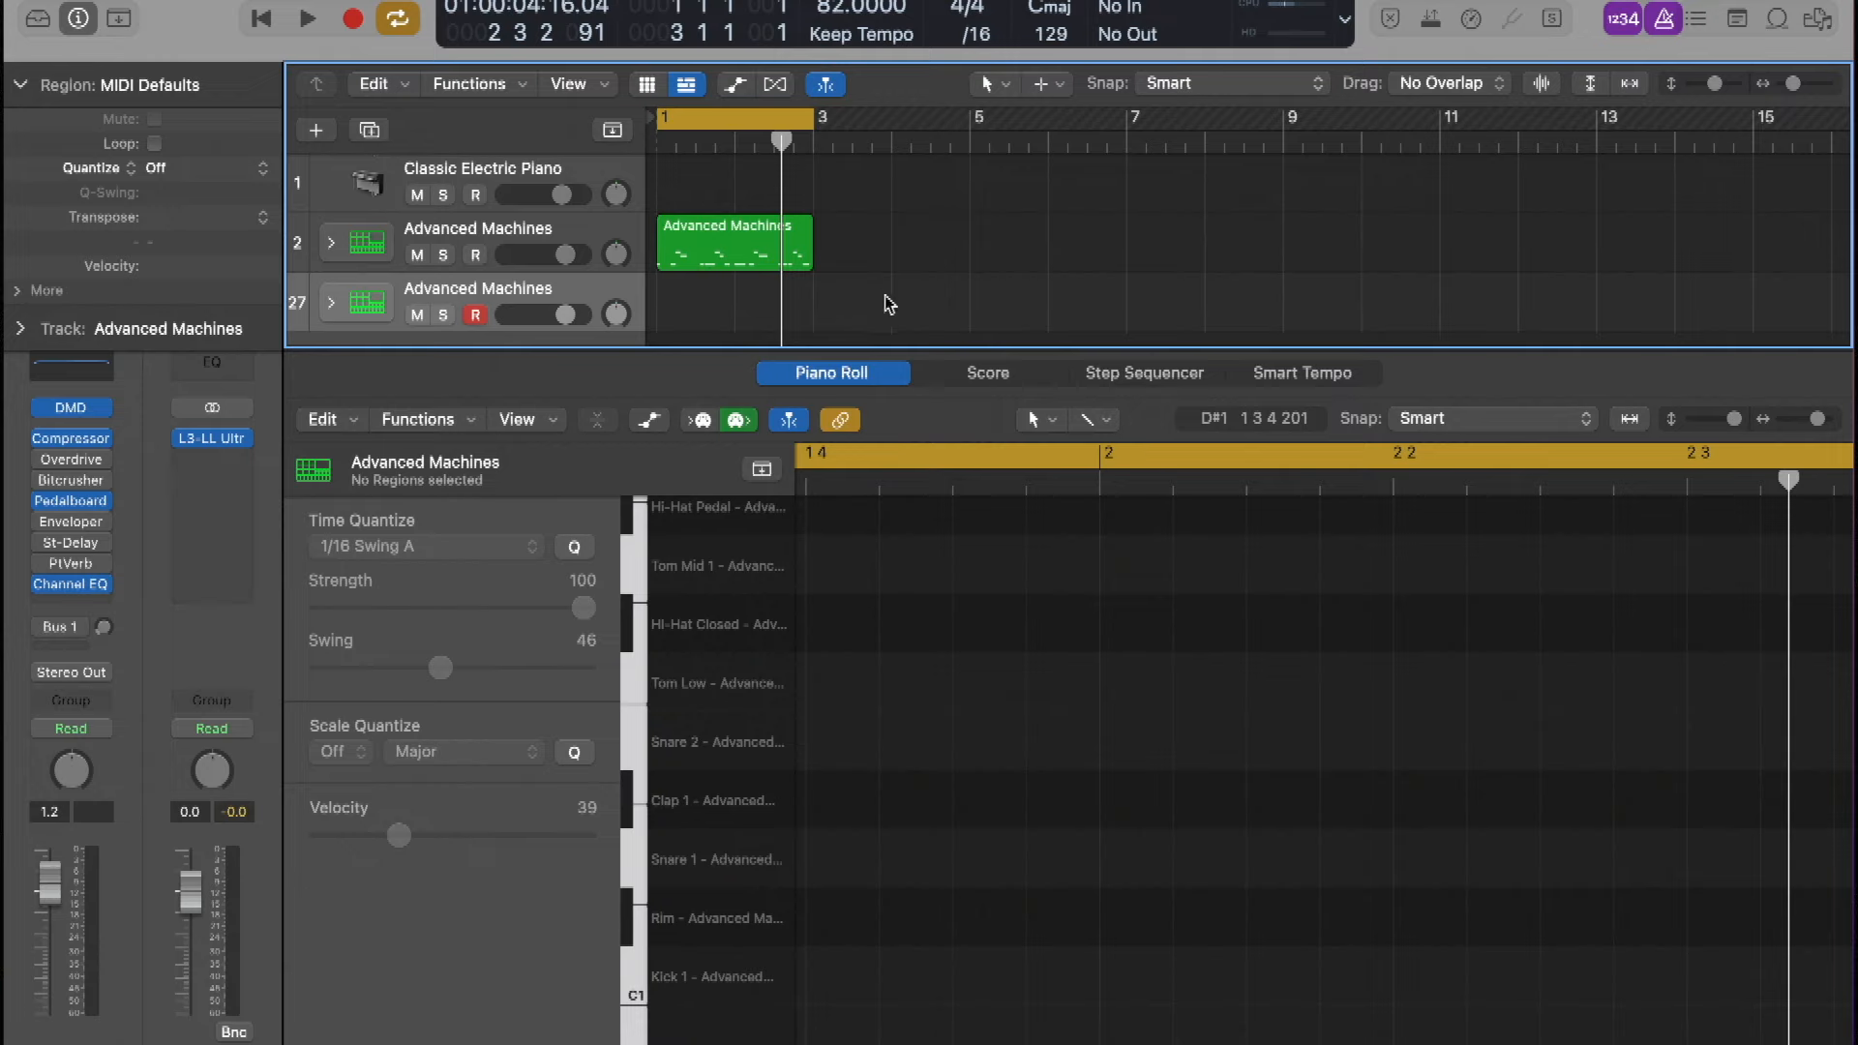
pyautogui.click(851, 375)
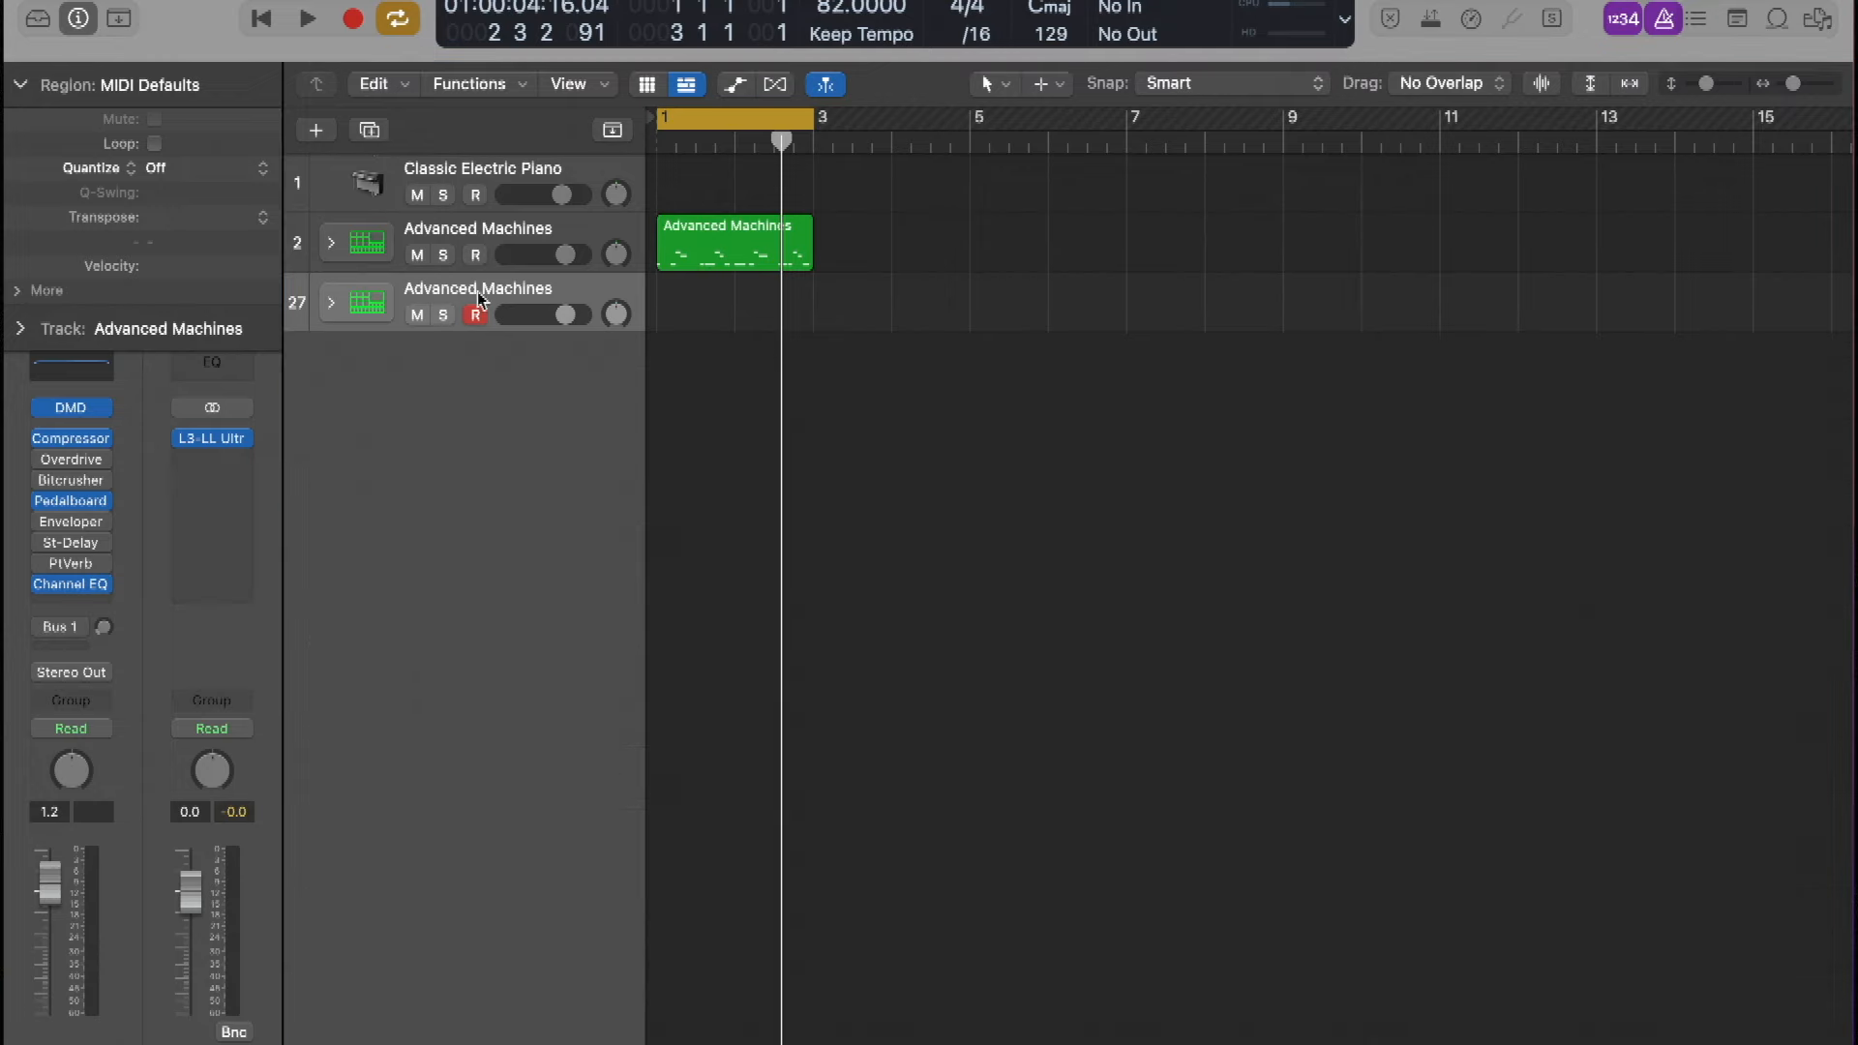
# Set the default MIDI quantize to 1/16 Swing A and record a hi-hat part on the new Advanced Machines track
pyautogui.click(154, 169)
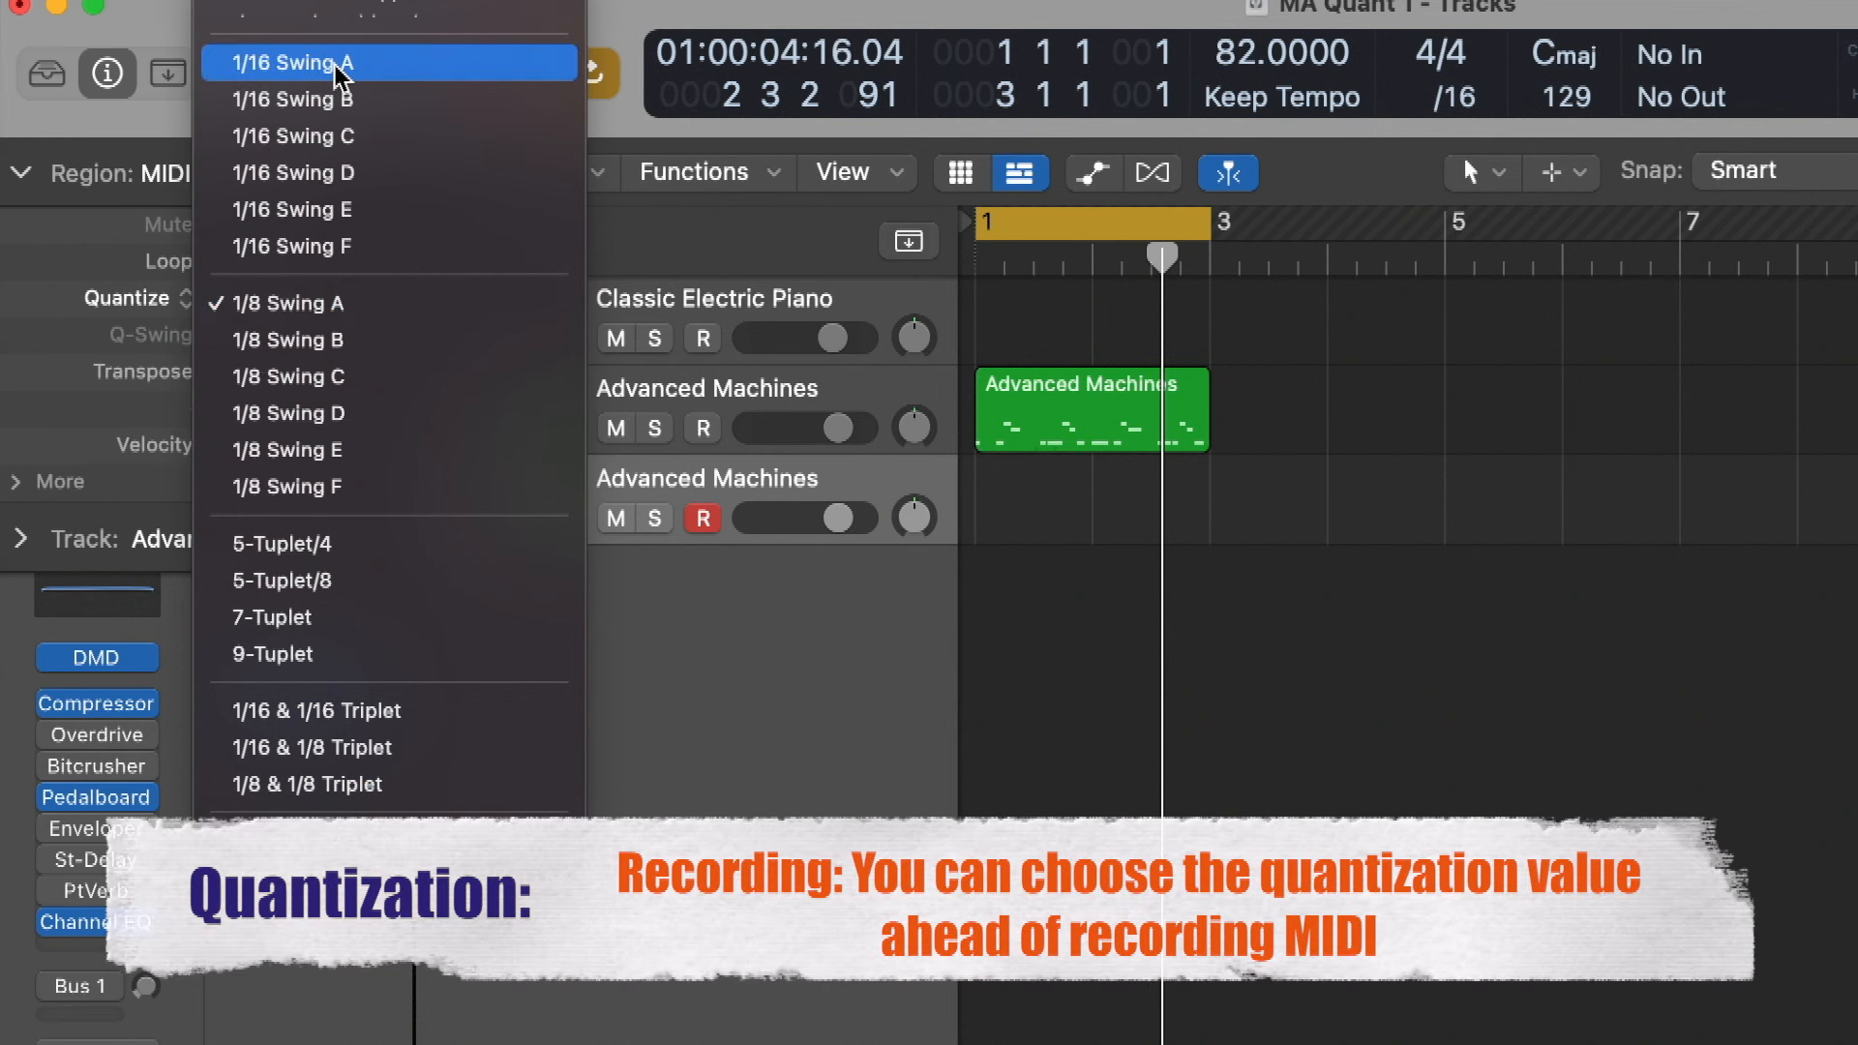
pyautogui.click(336, 67)
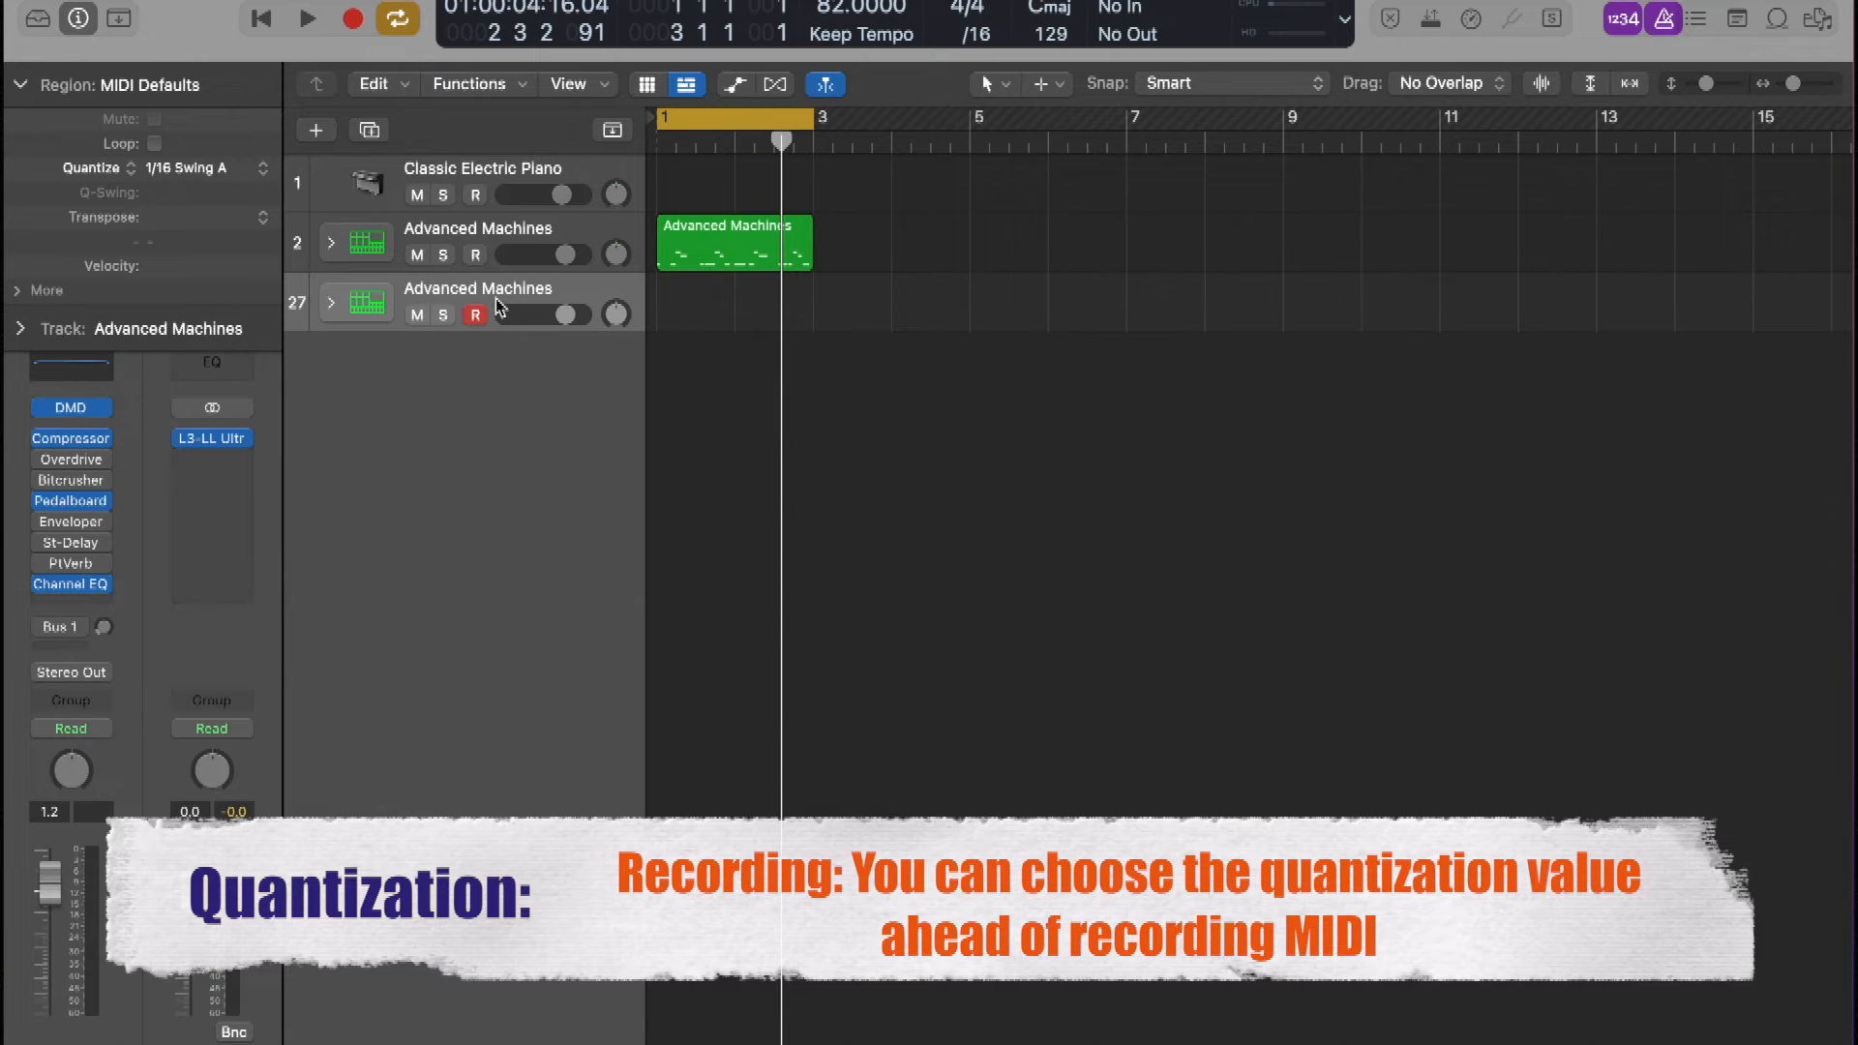
pyautogui.press('r')
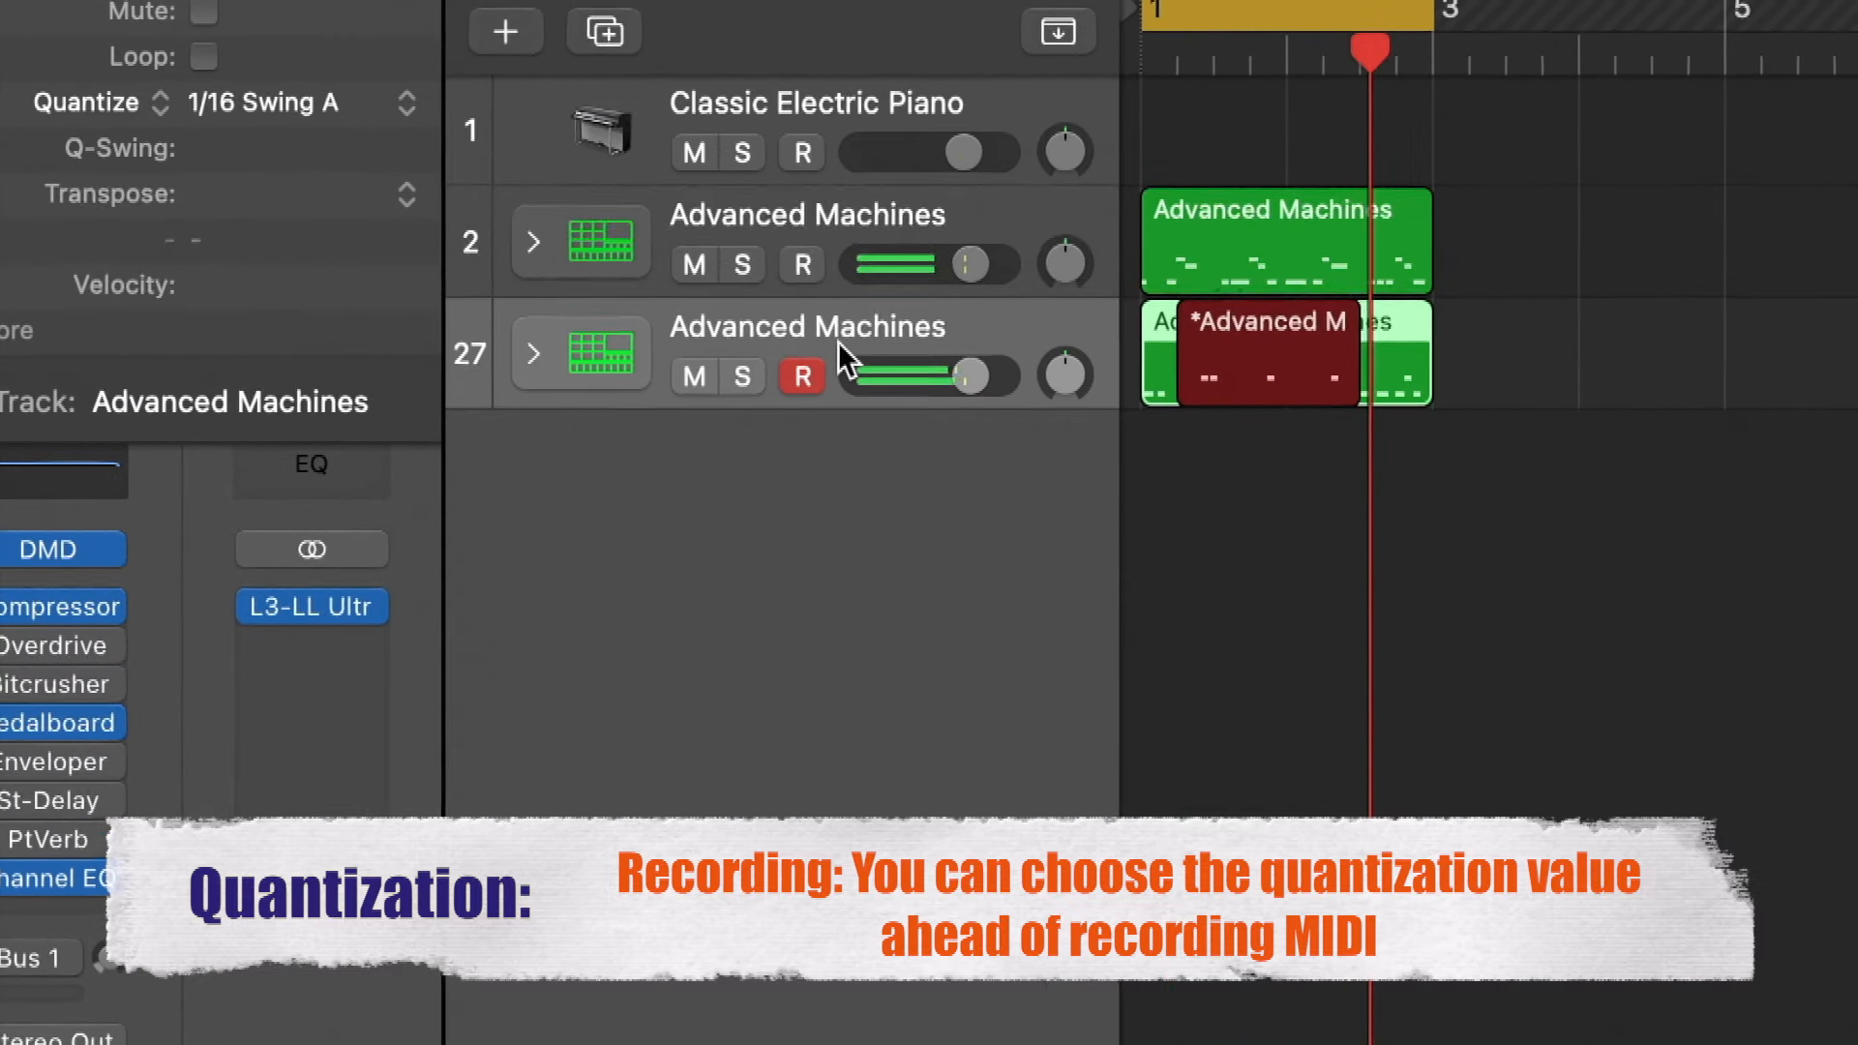
pyautogui.press('space')
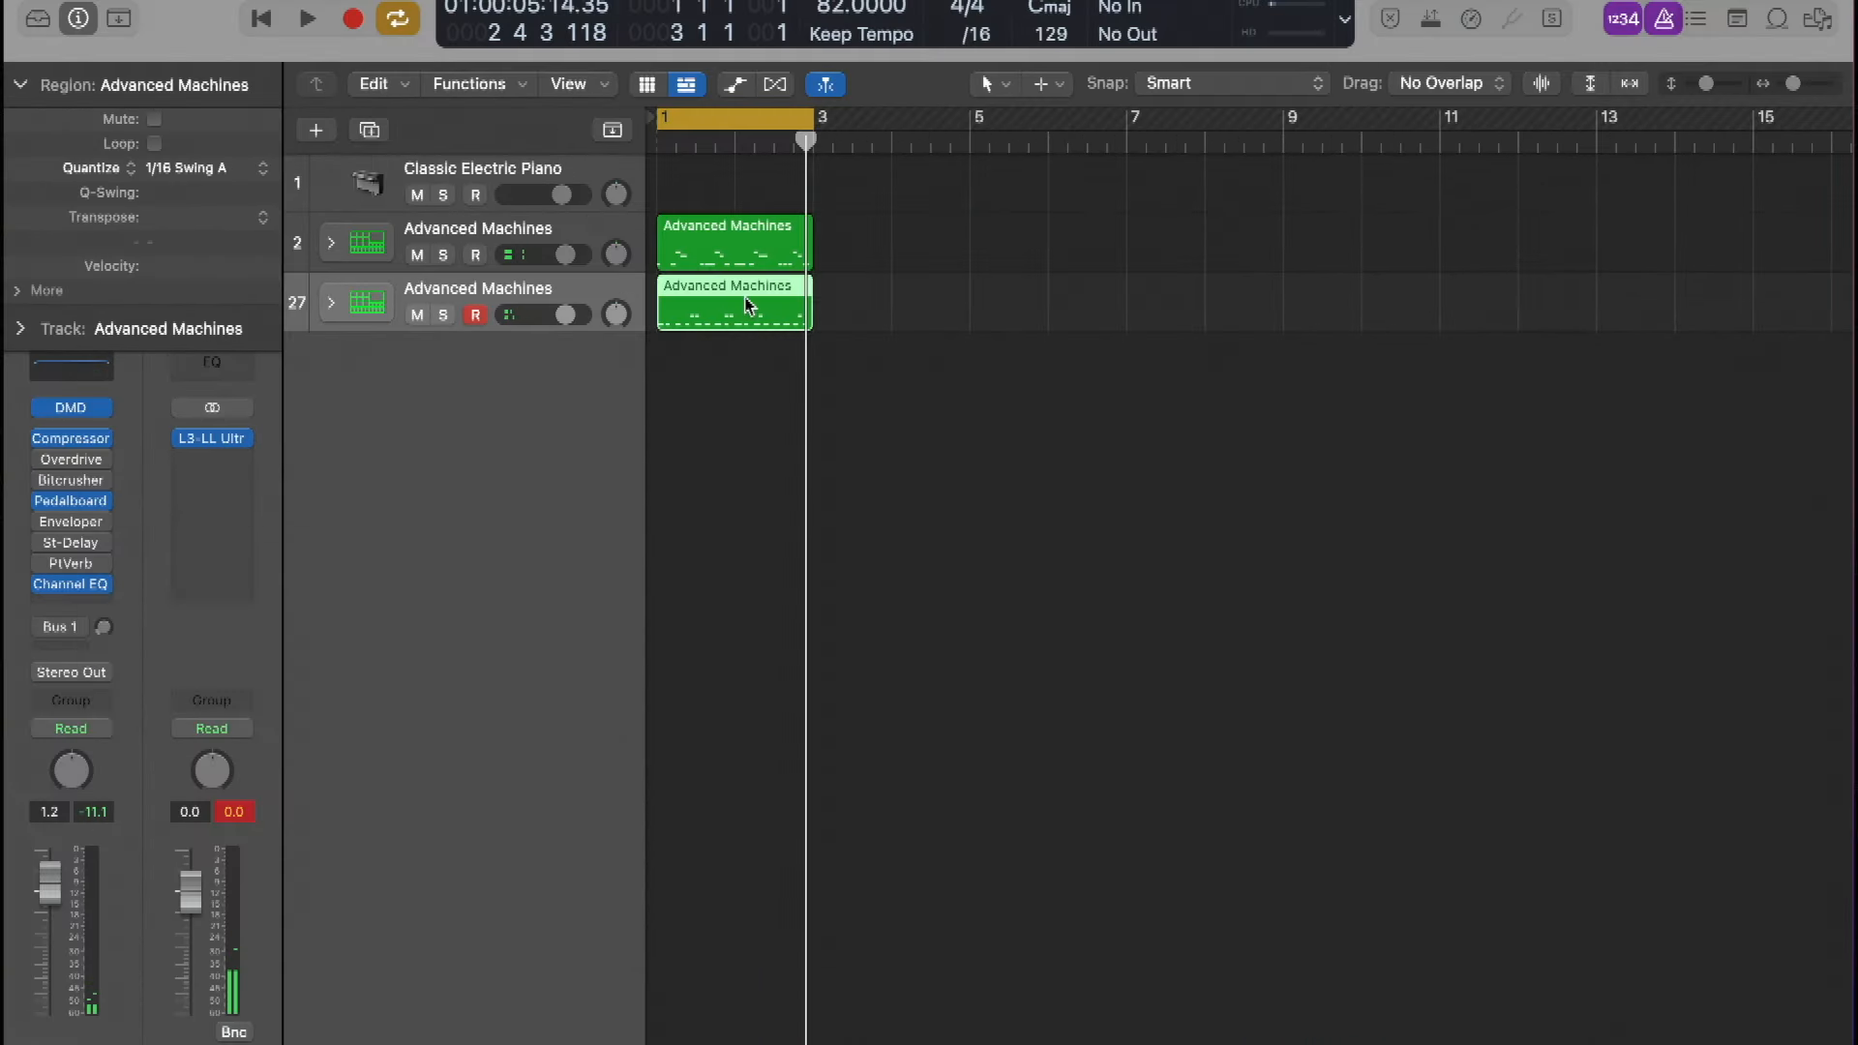
# Open the recorded hi-hat region in the Piano Roll, play it back, and set its region Q-Swing to 54%
pyautogui.doubleClick(747, 305)
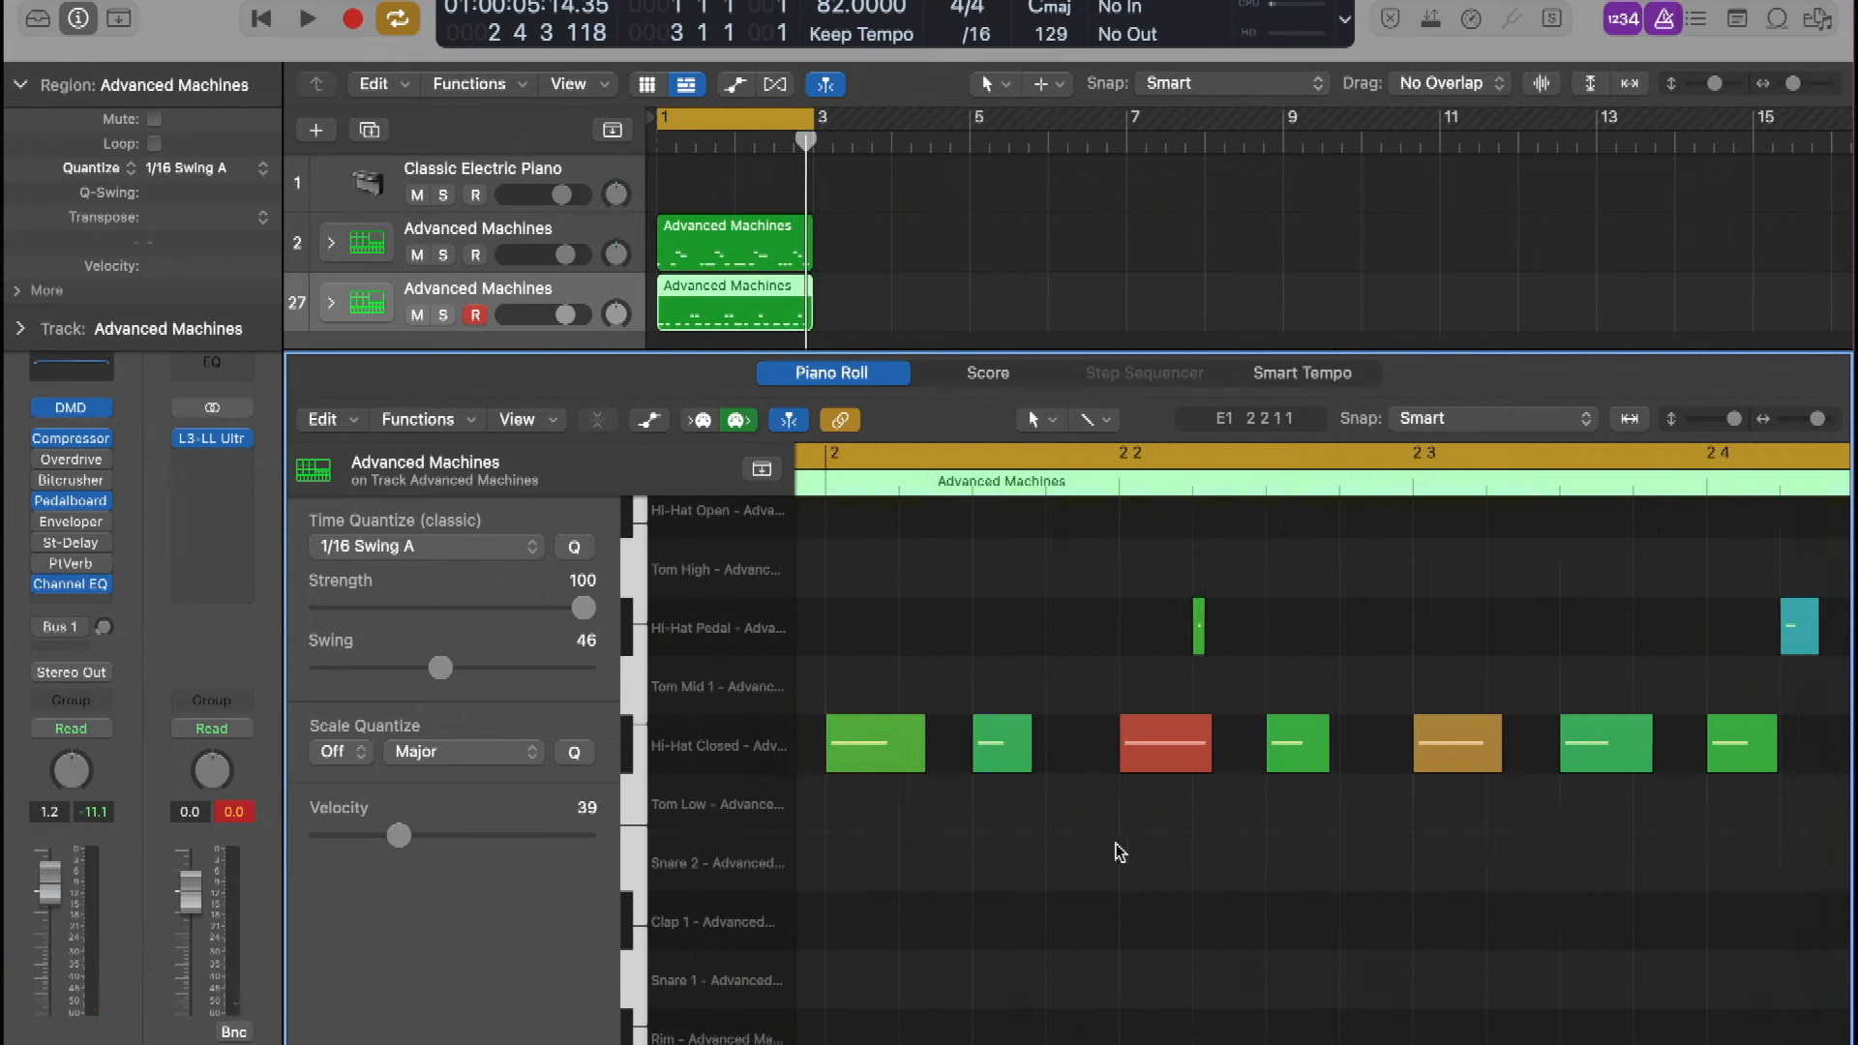
pyautogui.press('space')
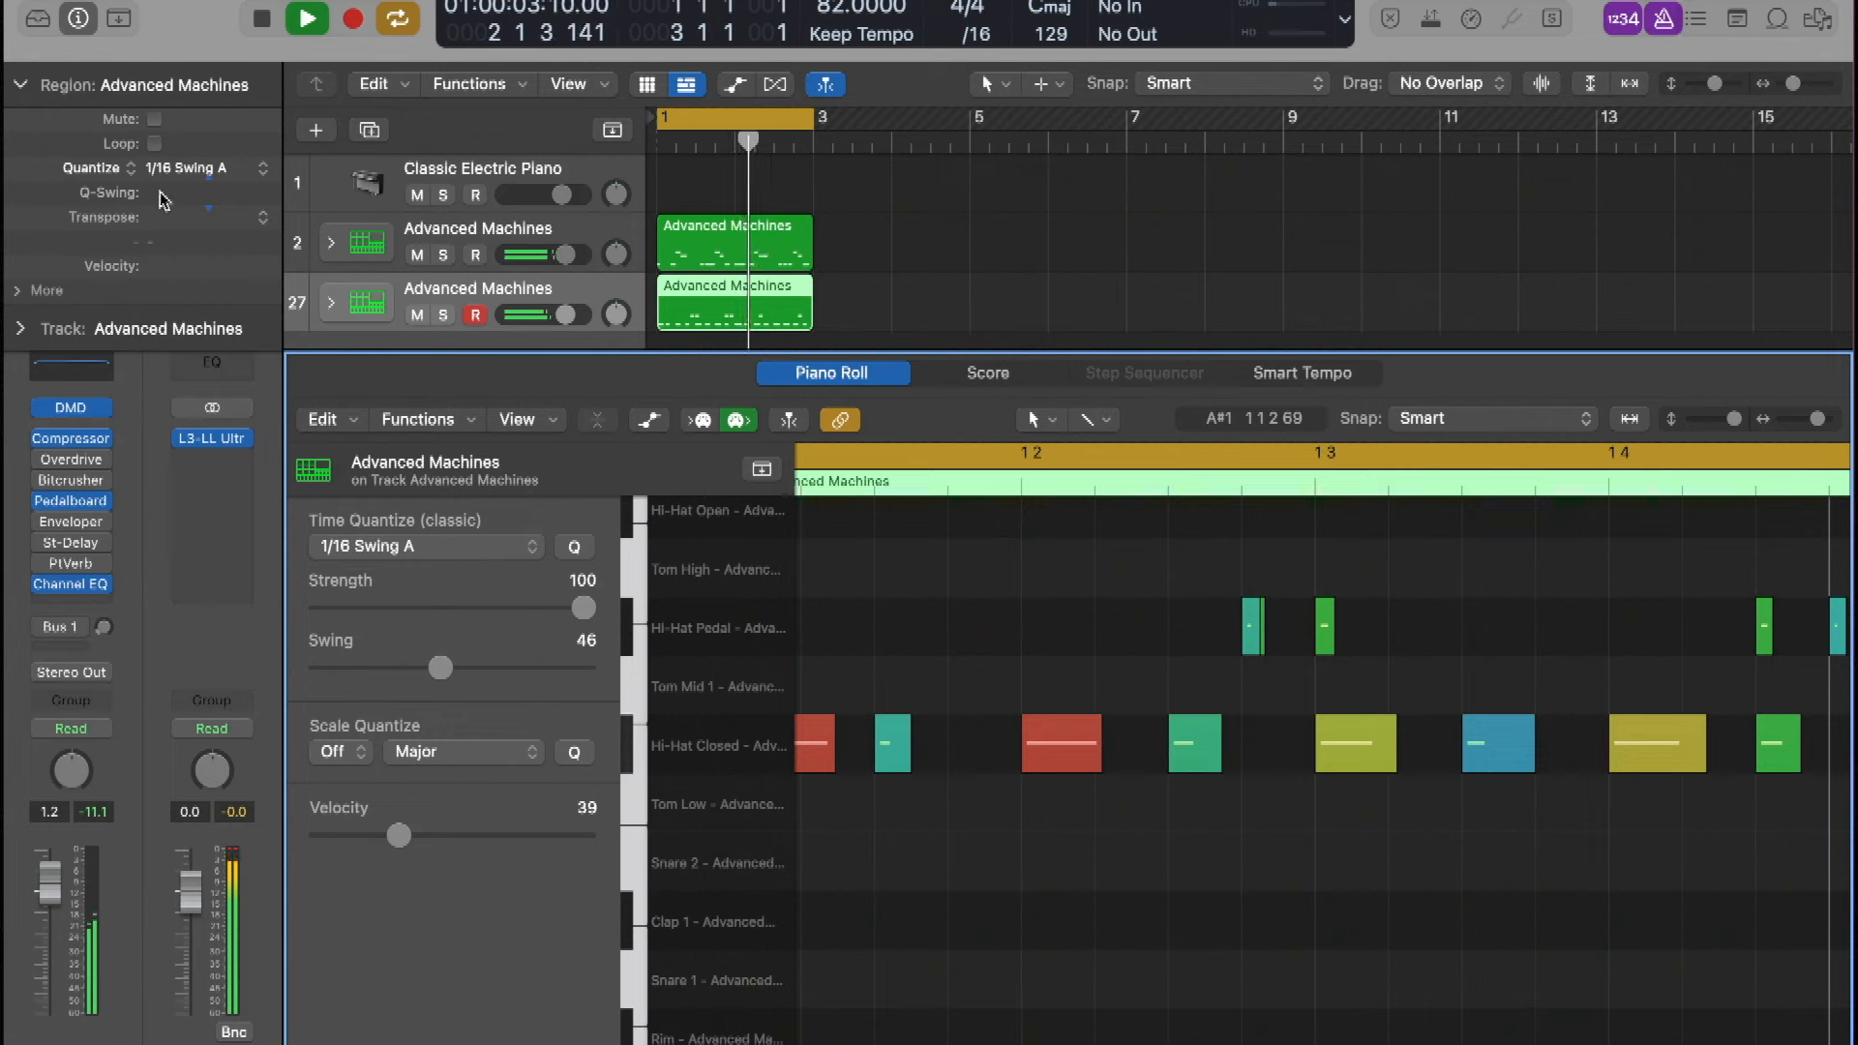
pyautogui.moveTo(163, 200); pyautogui.dragTo(162, 180)
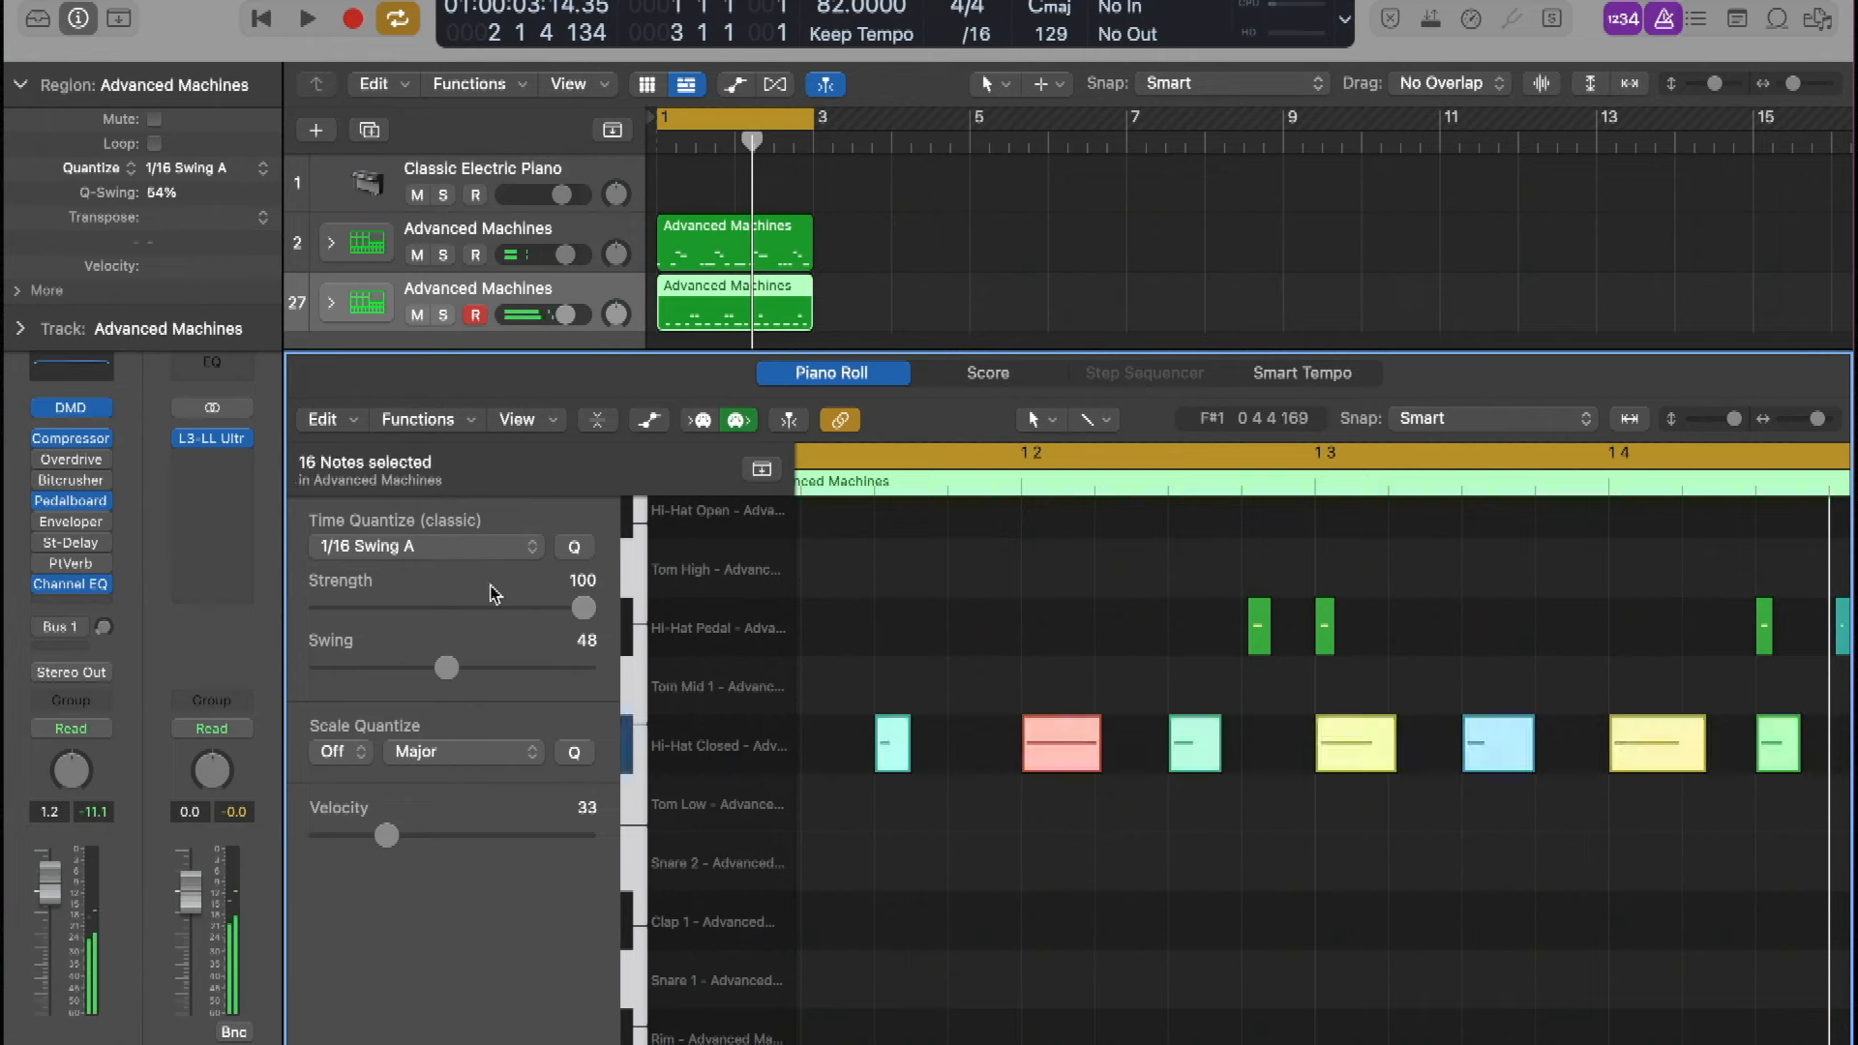
# Set the swing of one pedal hi-hat note to 38, and try different swing amounts on the closed hi-hat notes, ending at 0
pyautogui.click(1259, 626)
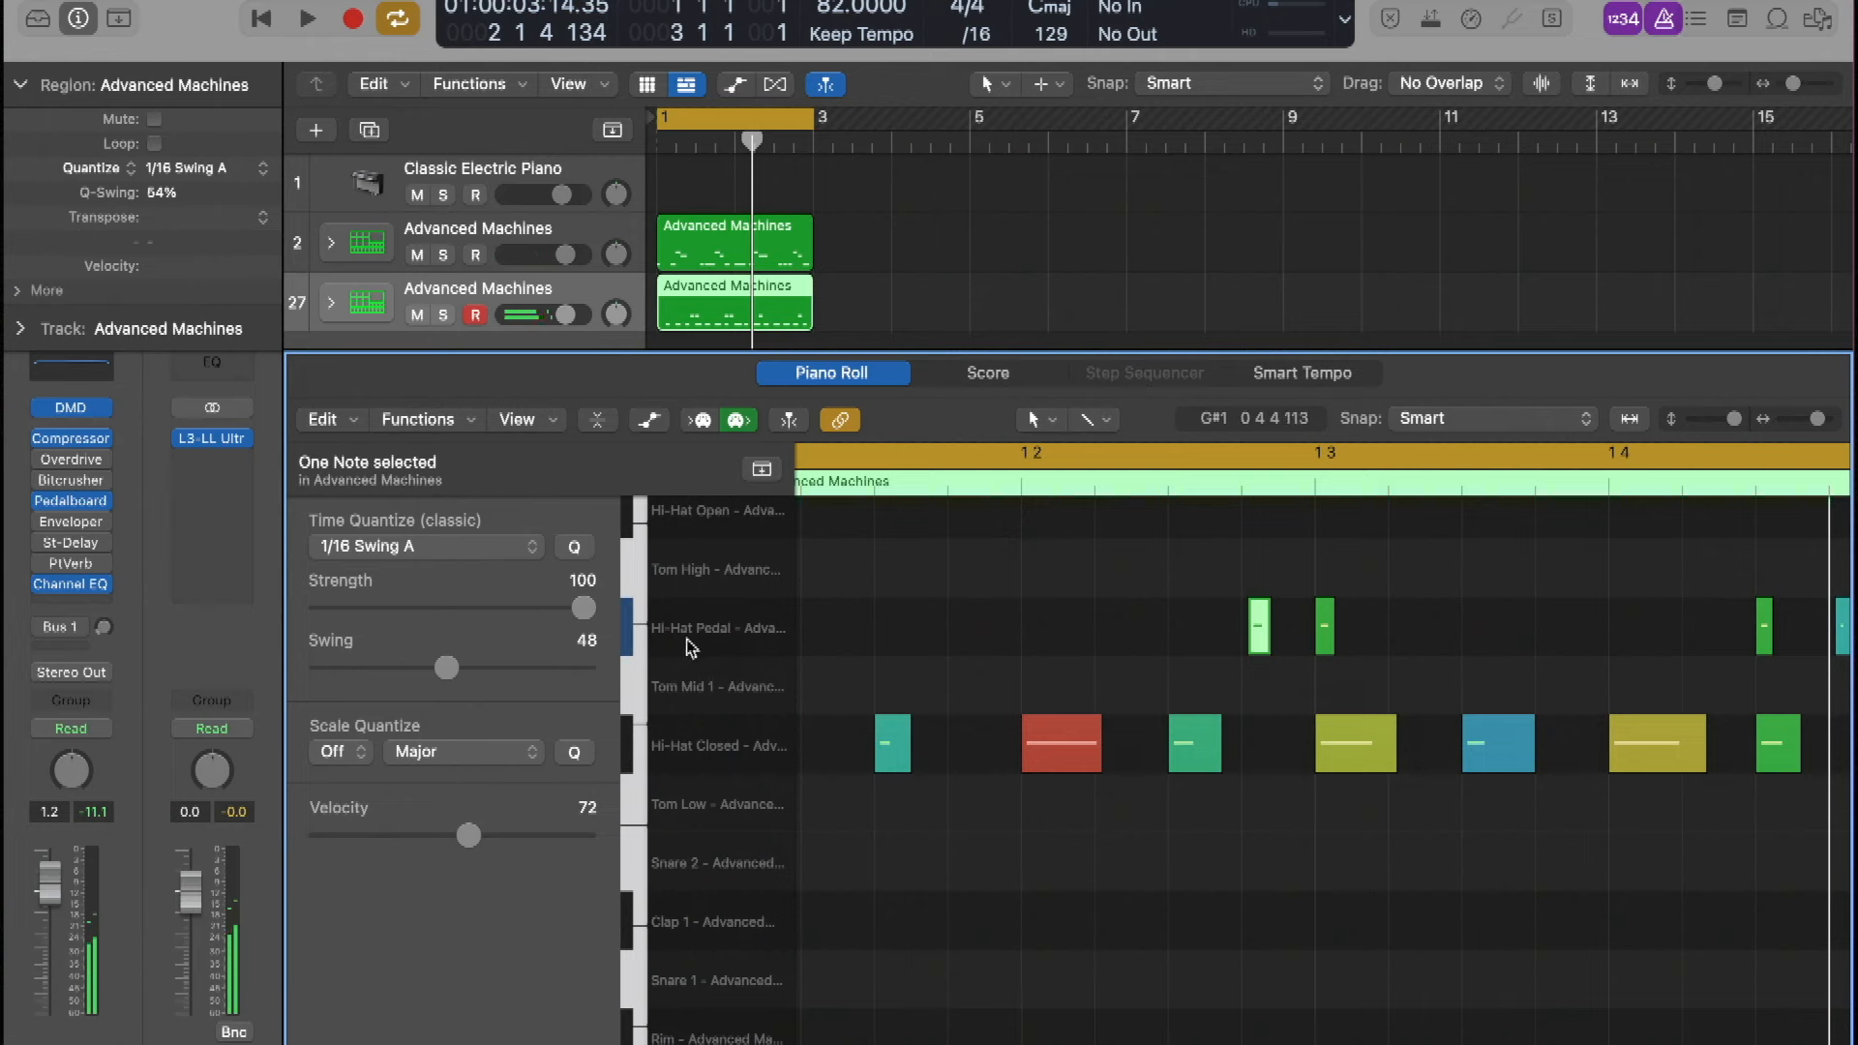
pyautogui.moveTo(447, 664); pyautogui.dragTo(426, 666)
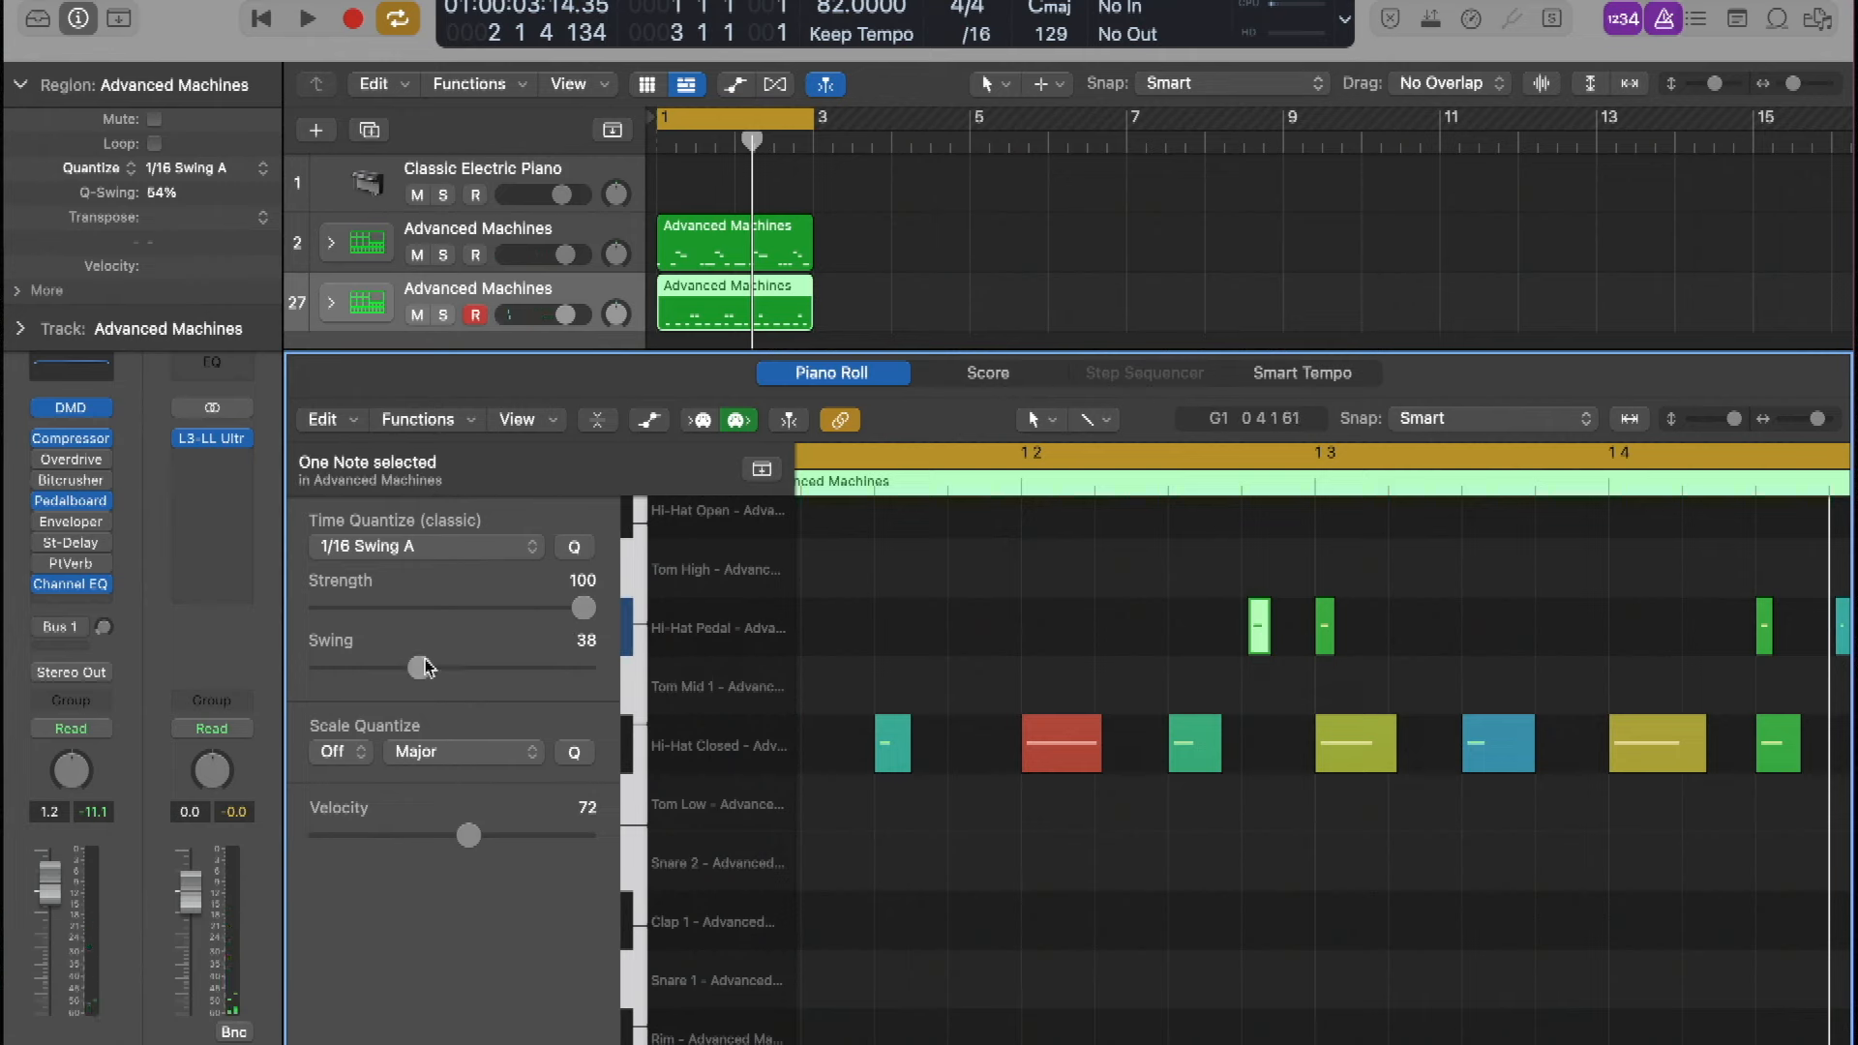
pyautogui.press('super+a')
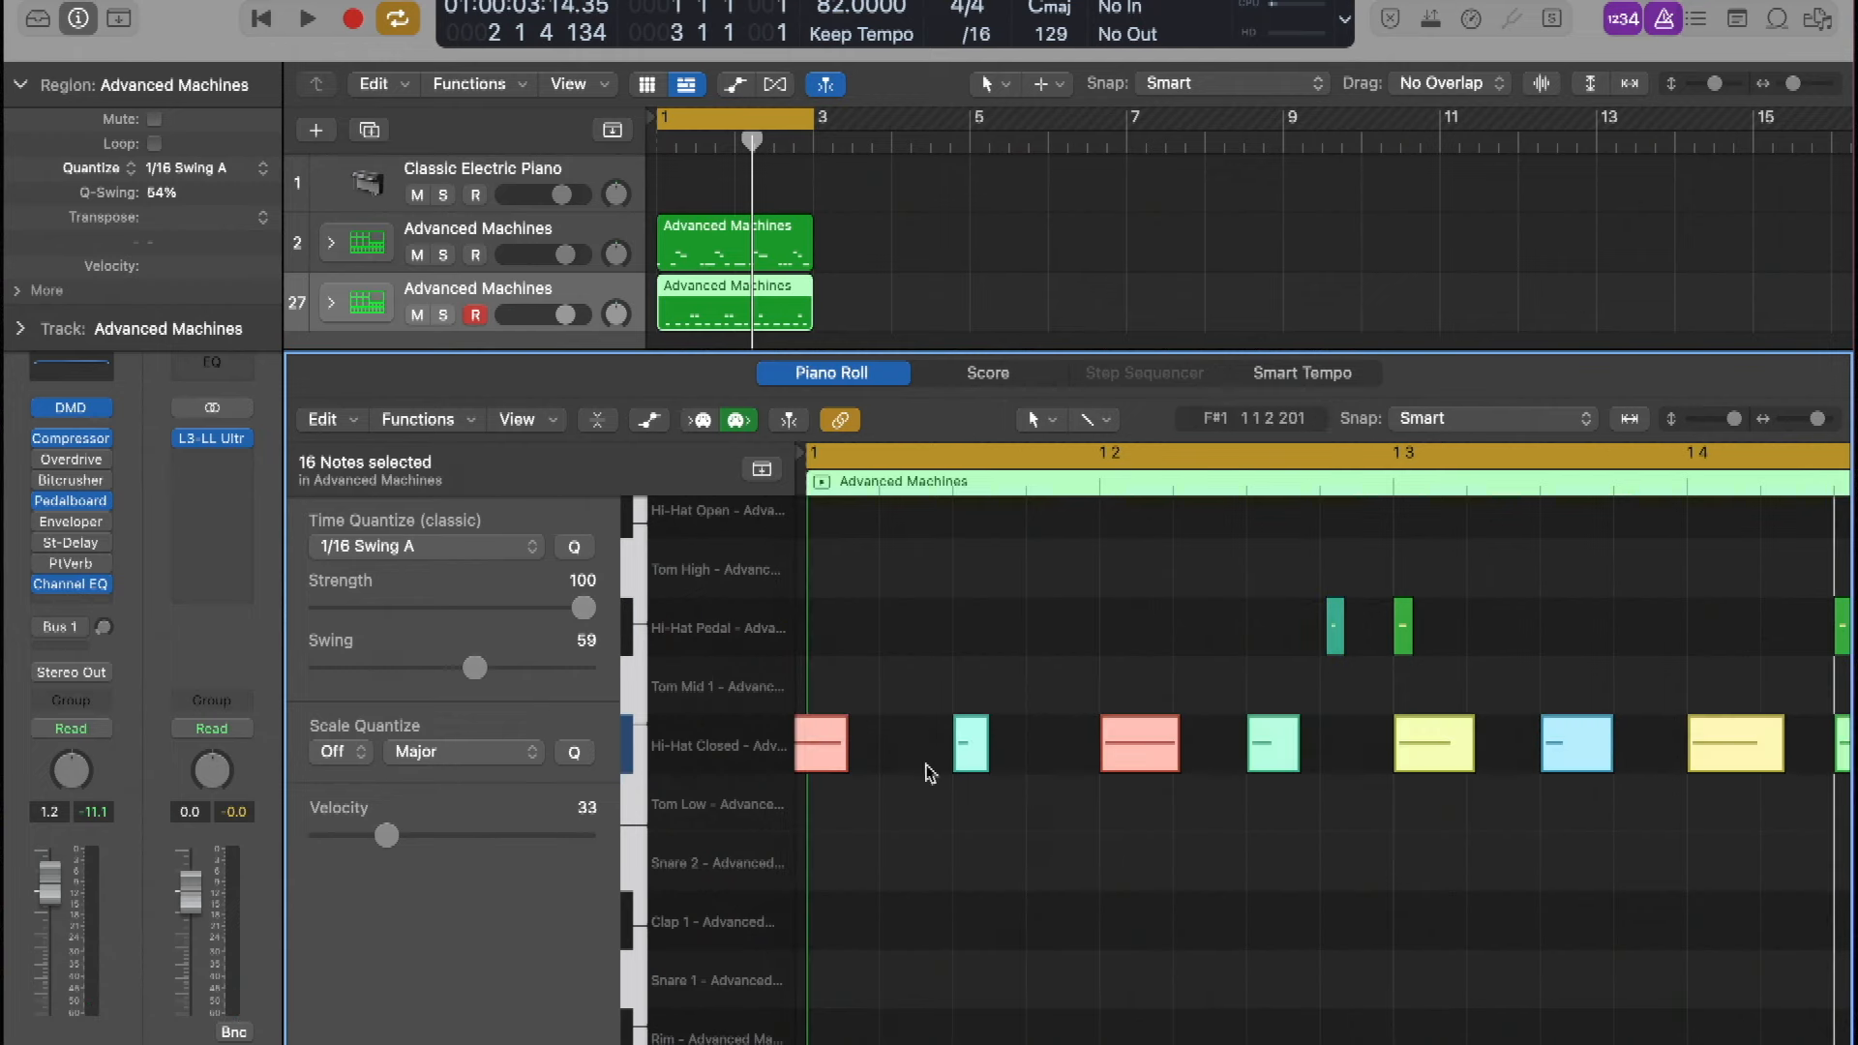
pyautogui.moveTo(476, 667); pyautogui.dragTo(609, 682)
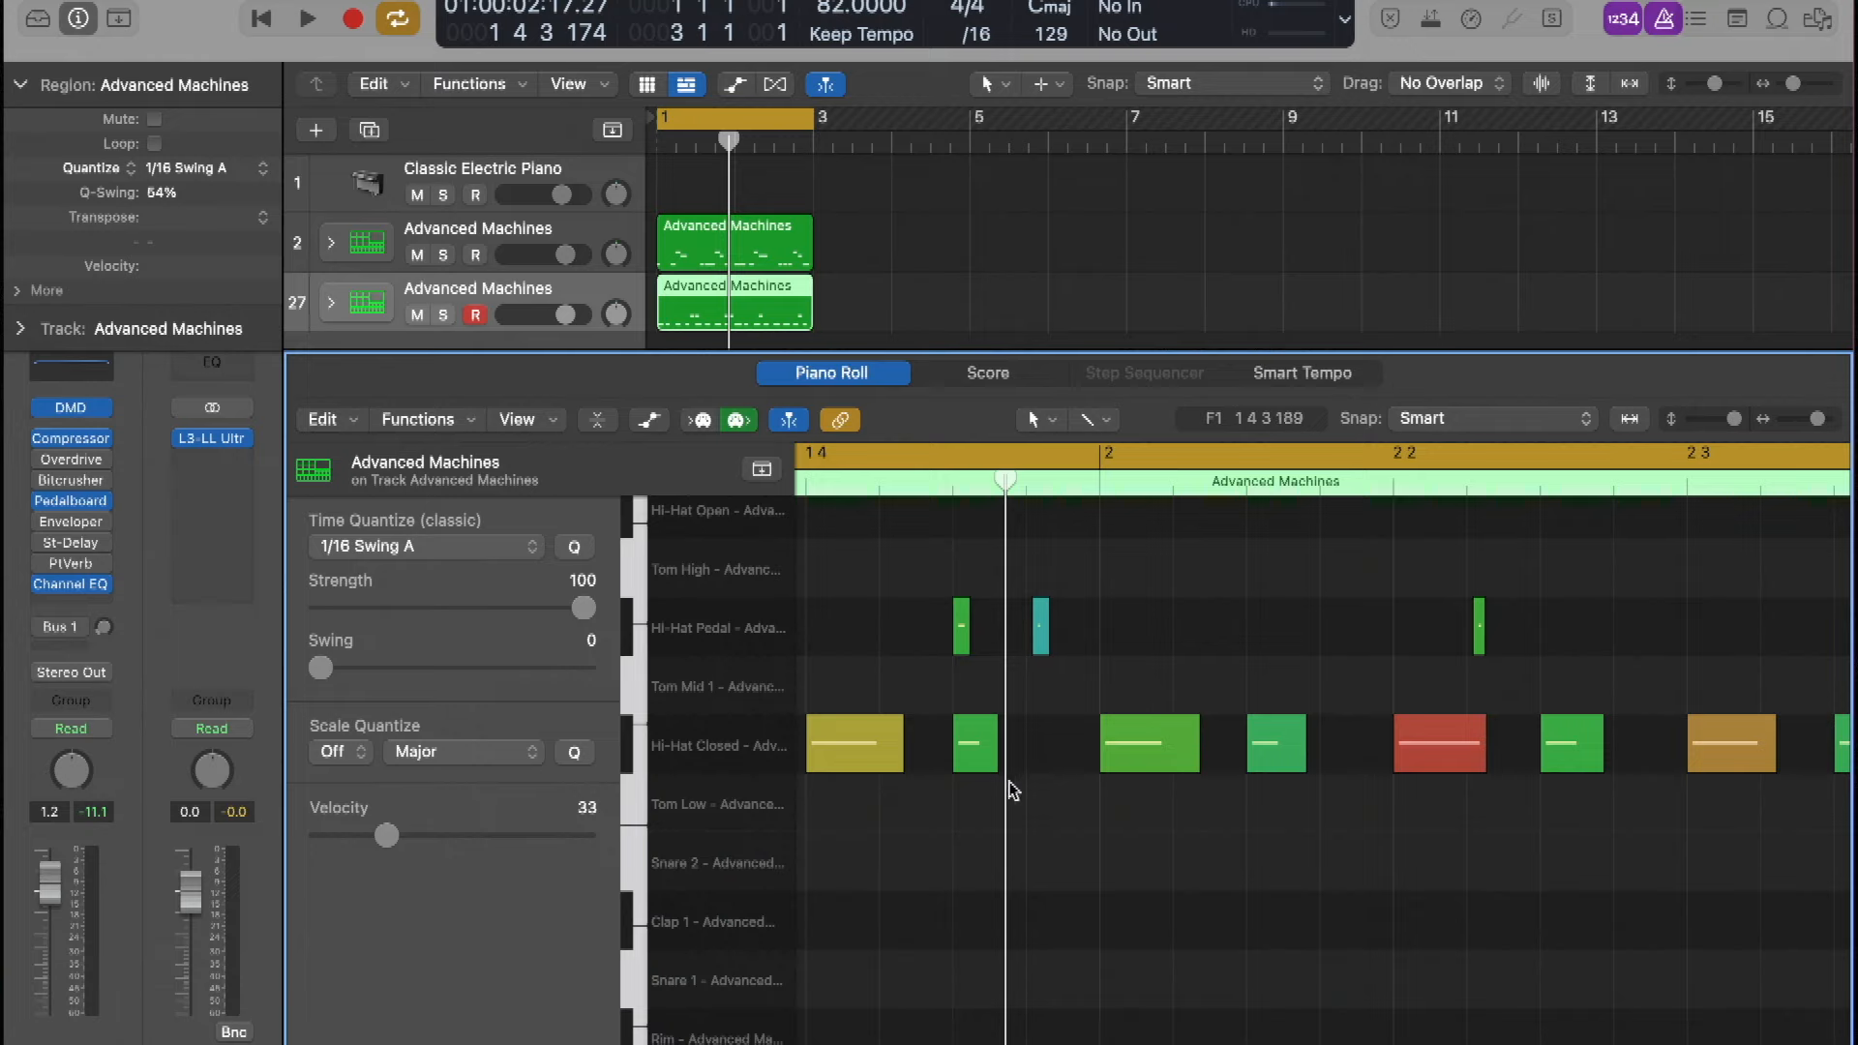
# Close the Piano Roll and repeat the hi-hat region with 5 copies
pyautogui.click(829, 376)
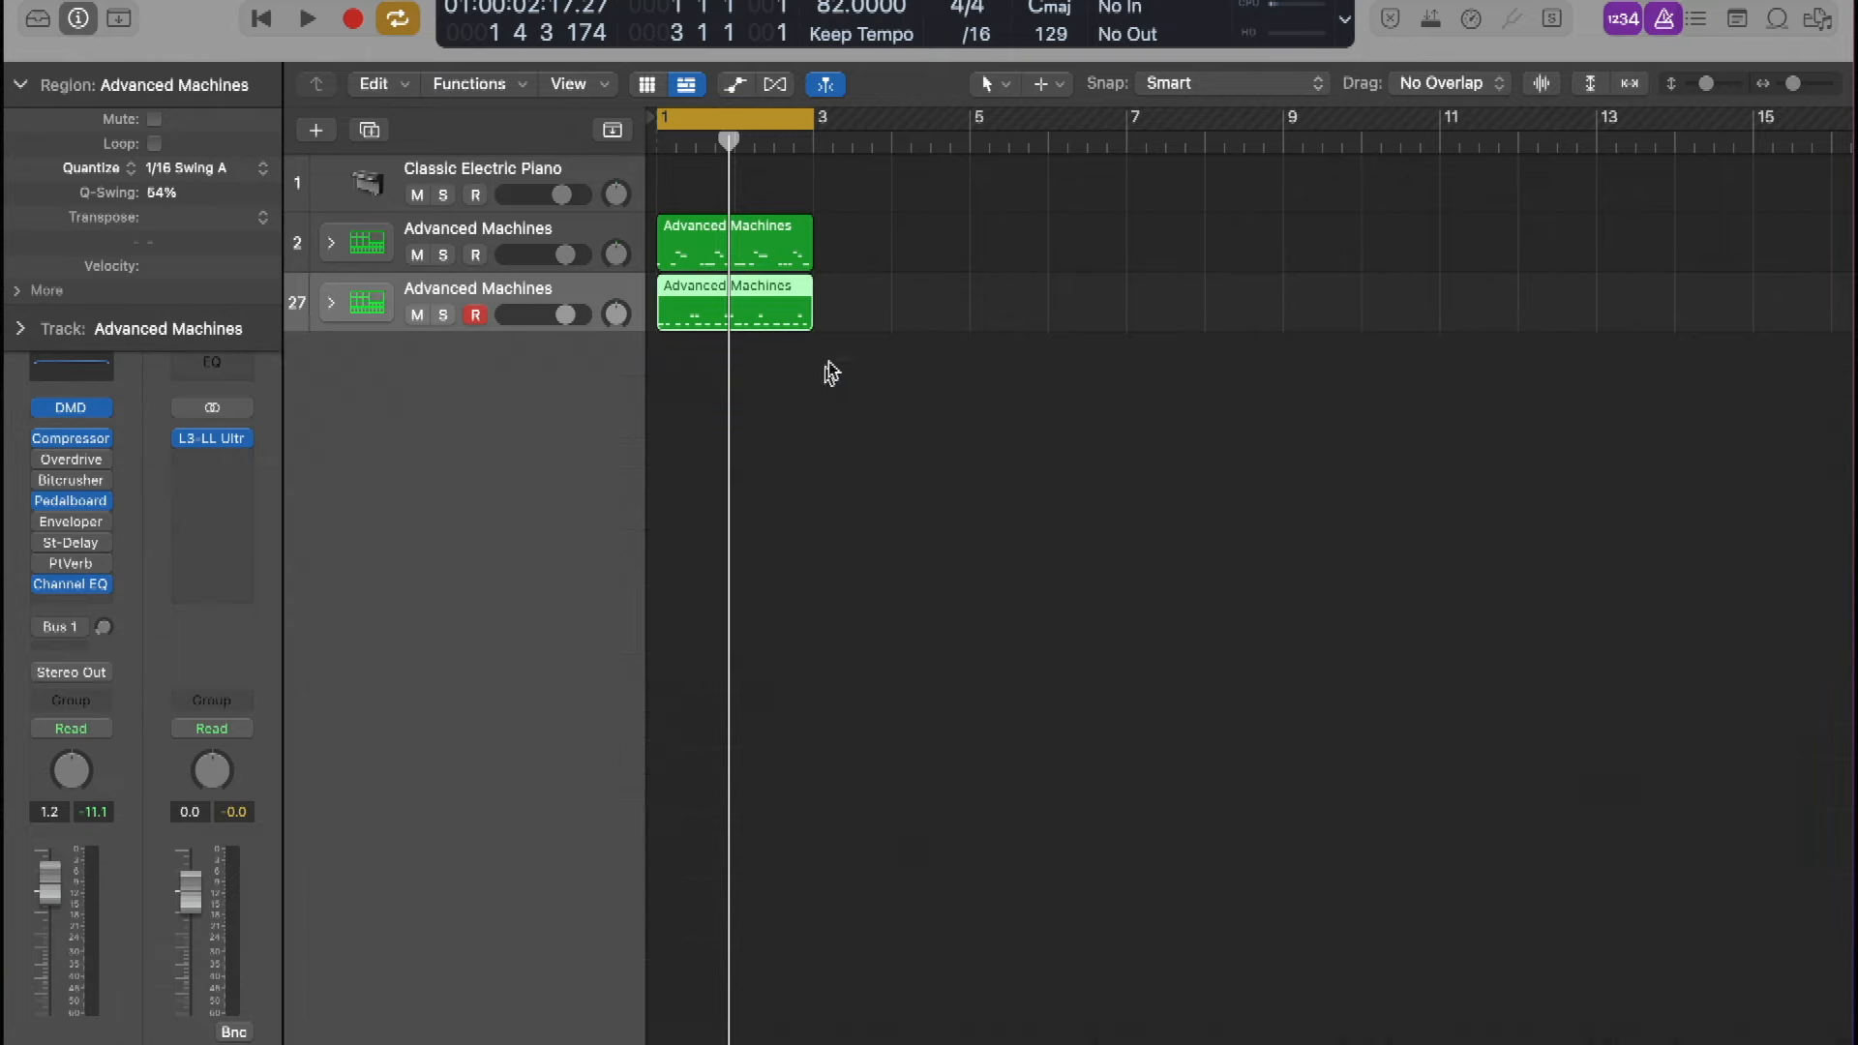
pyautogui.press('super+r')
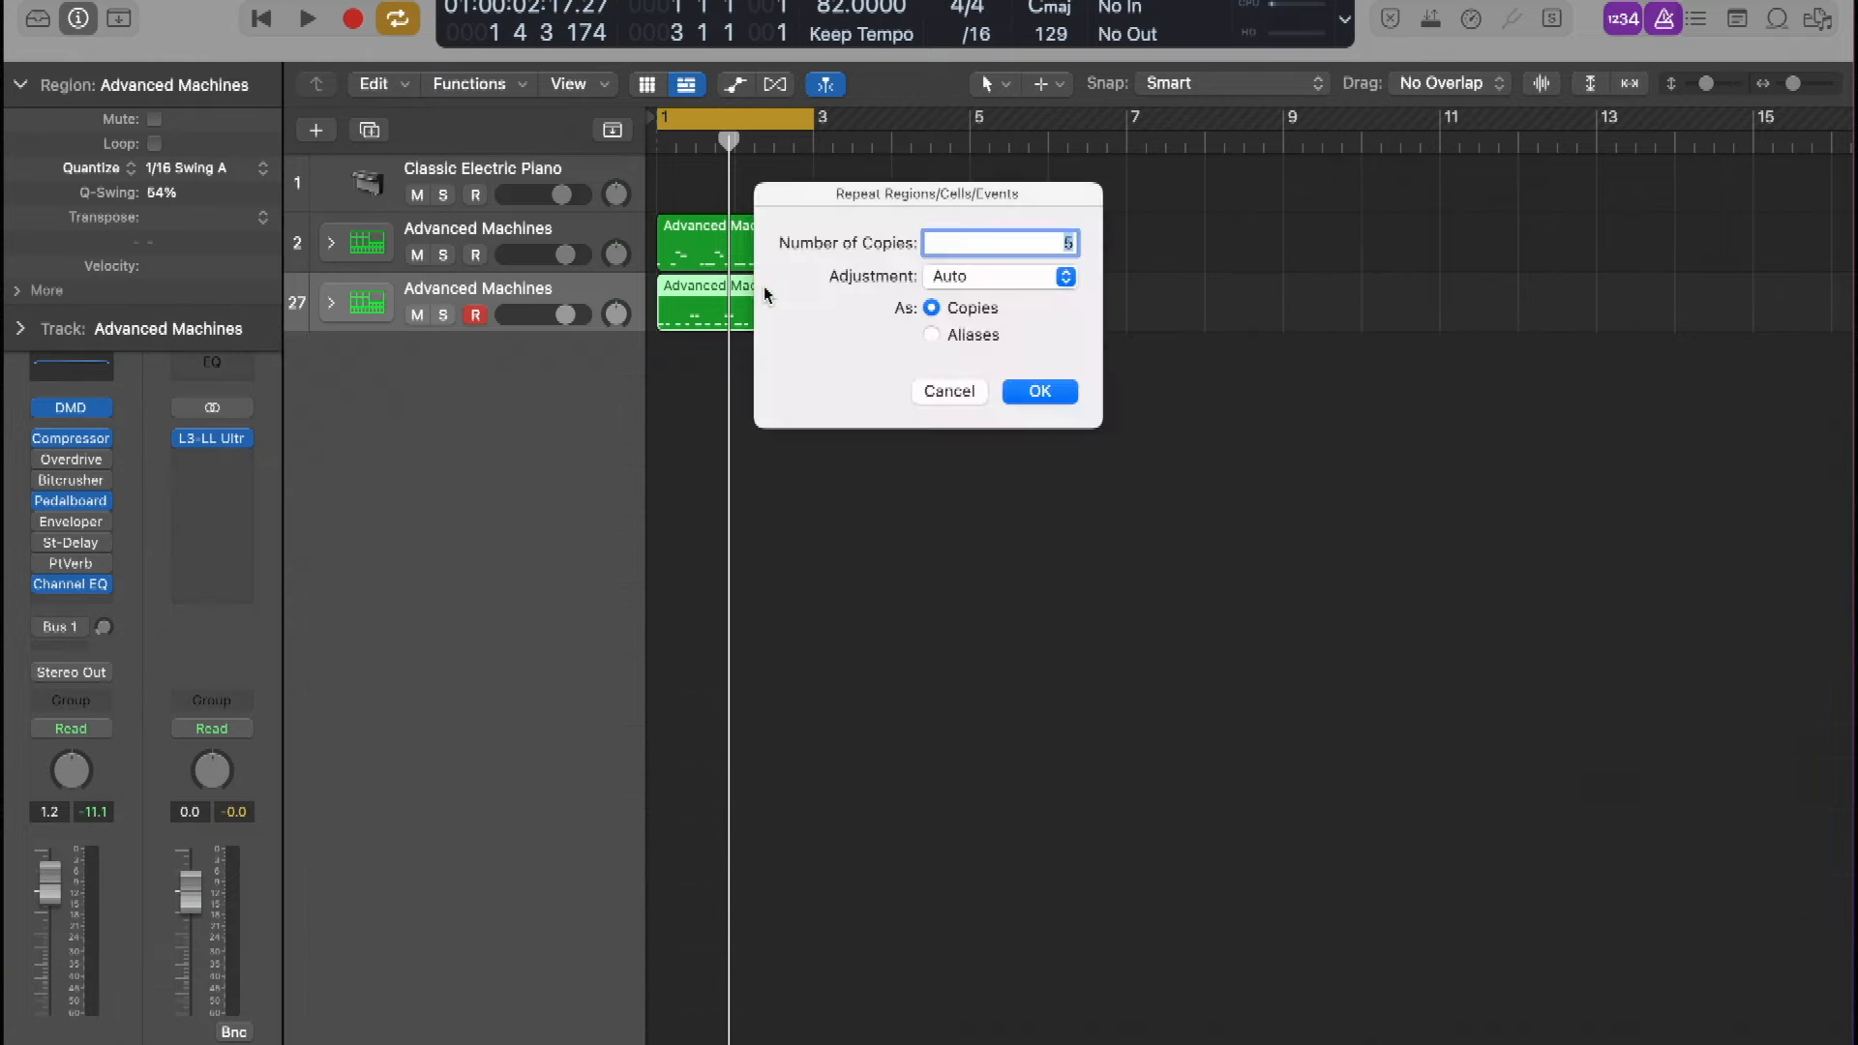
pyautogui.click(1038, 392)
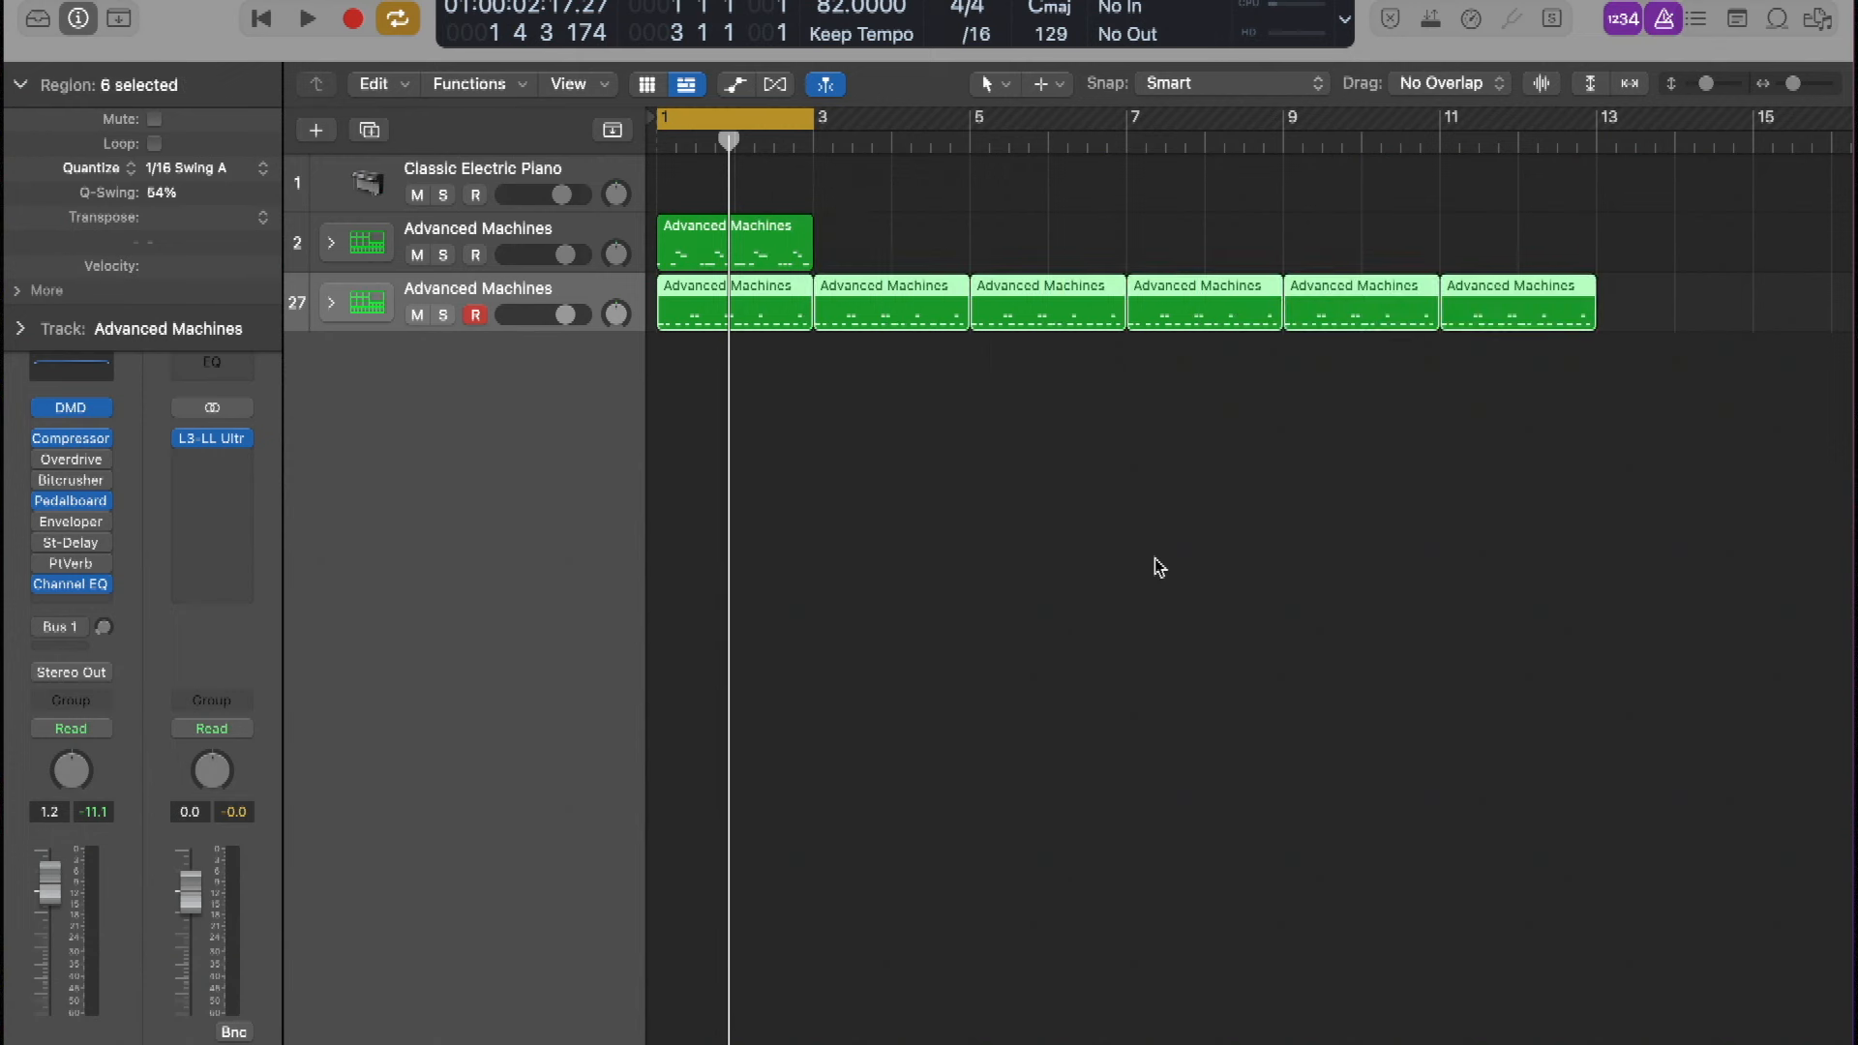
# Quantize all seven drum regions on both tracks to 1/16 Note with a Q-Swing of 54%, resetting the advanced quantization parameters
pyautogui.keyDown('shift'); pyautogui.click(746, 240); pyautogui.keyUp('shift')
pyautogui.click(153, 169)
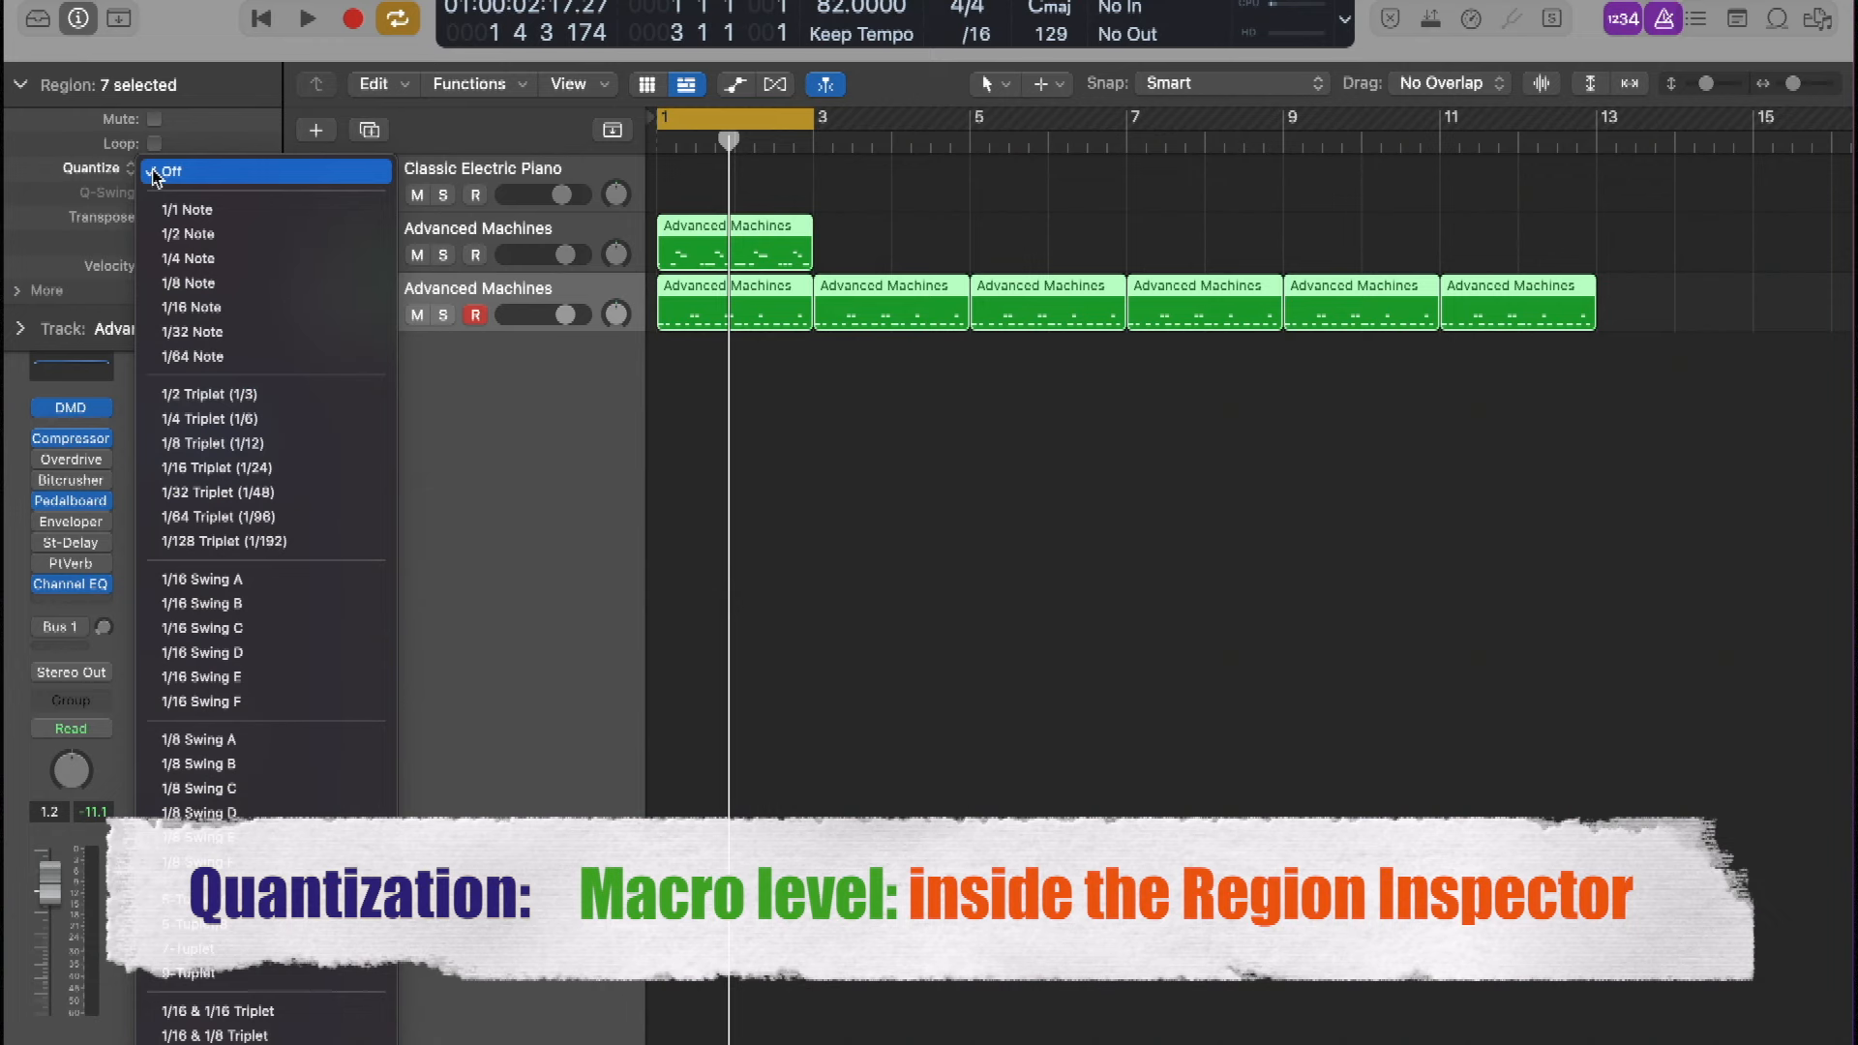
pyautogui.click(225, 306)
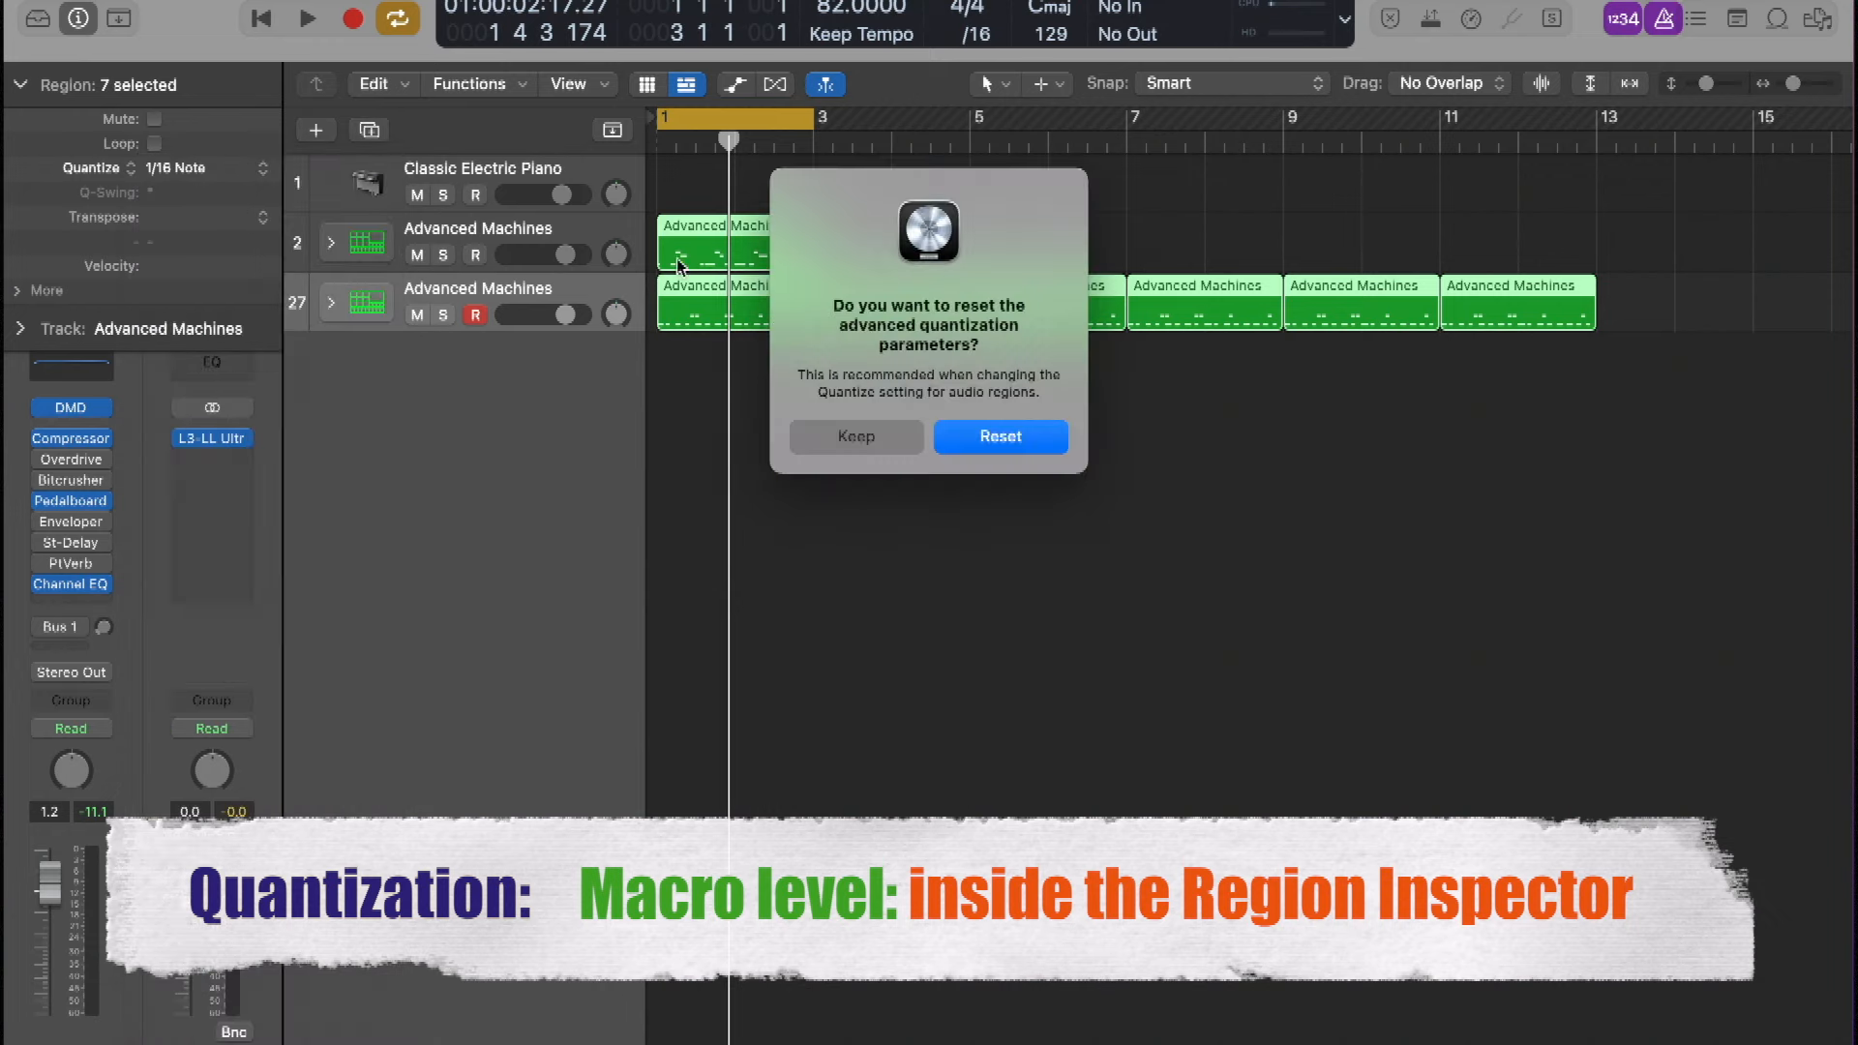
pyautogui.click(1000, 449)
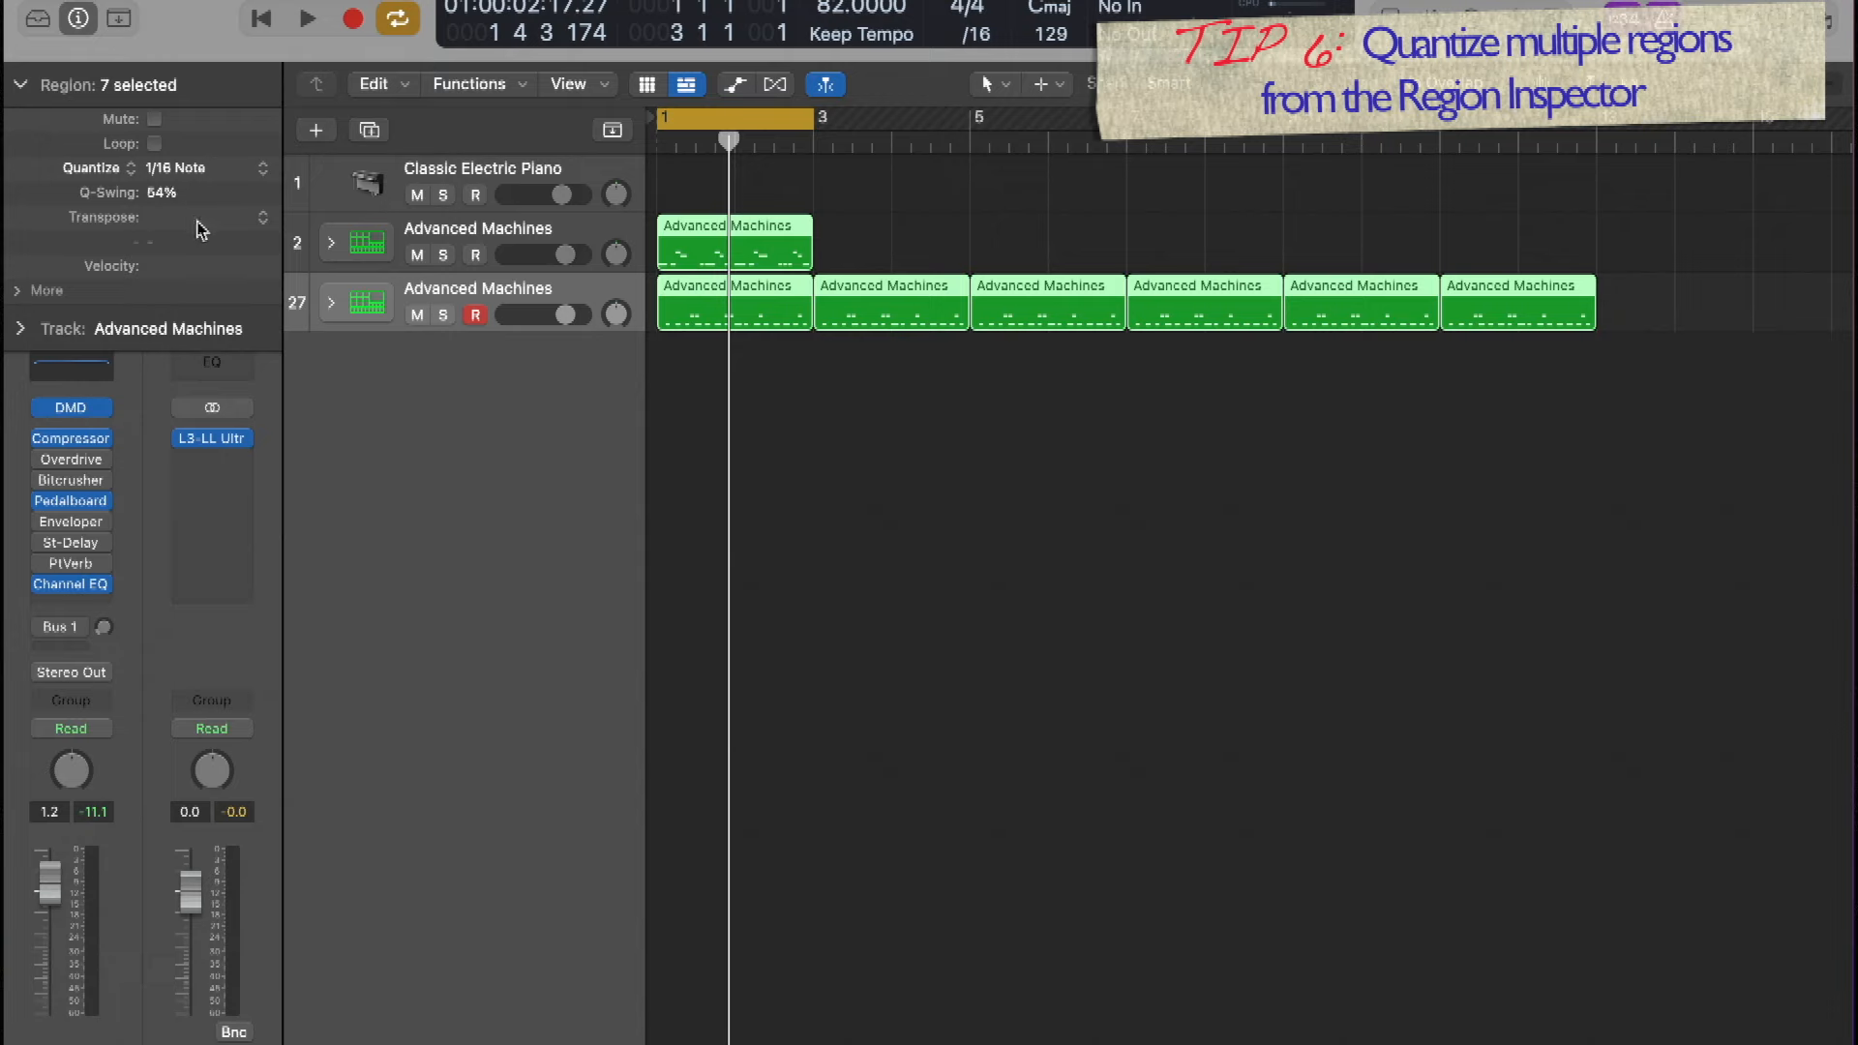
pyautogui.press('space')
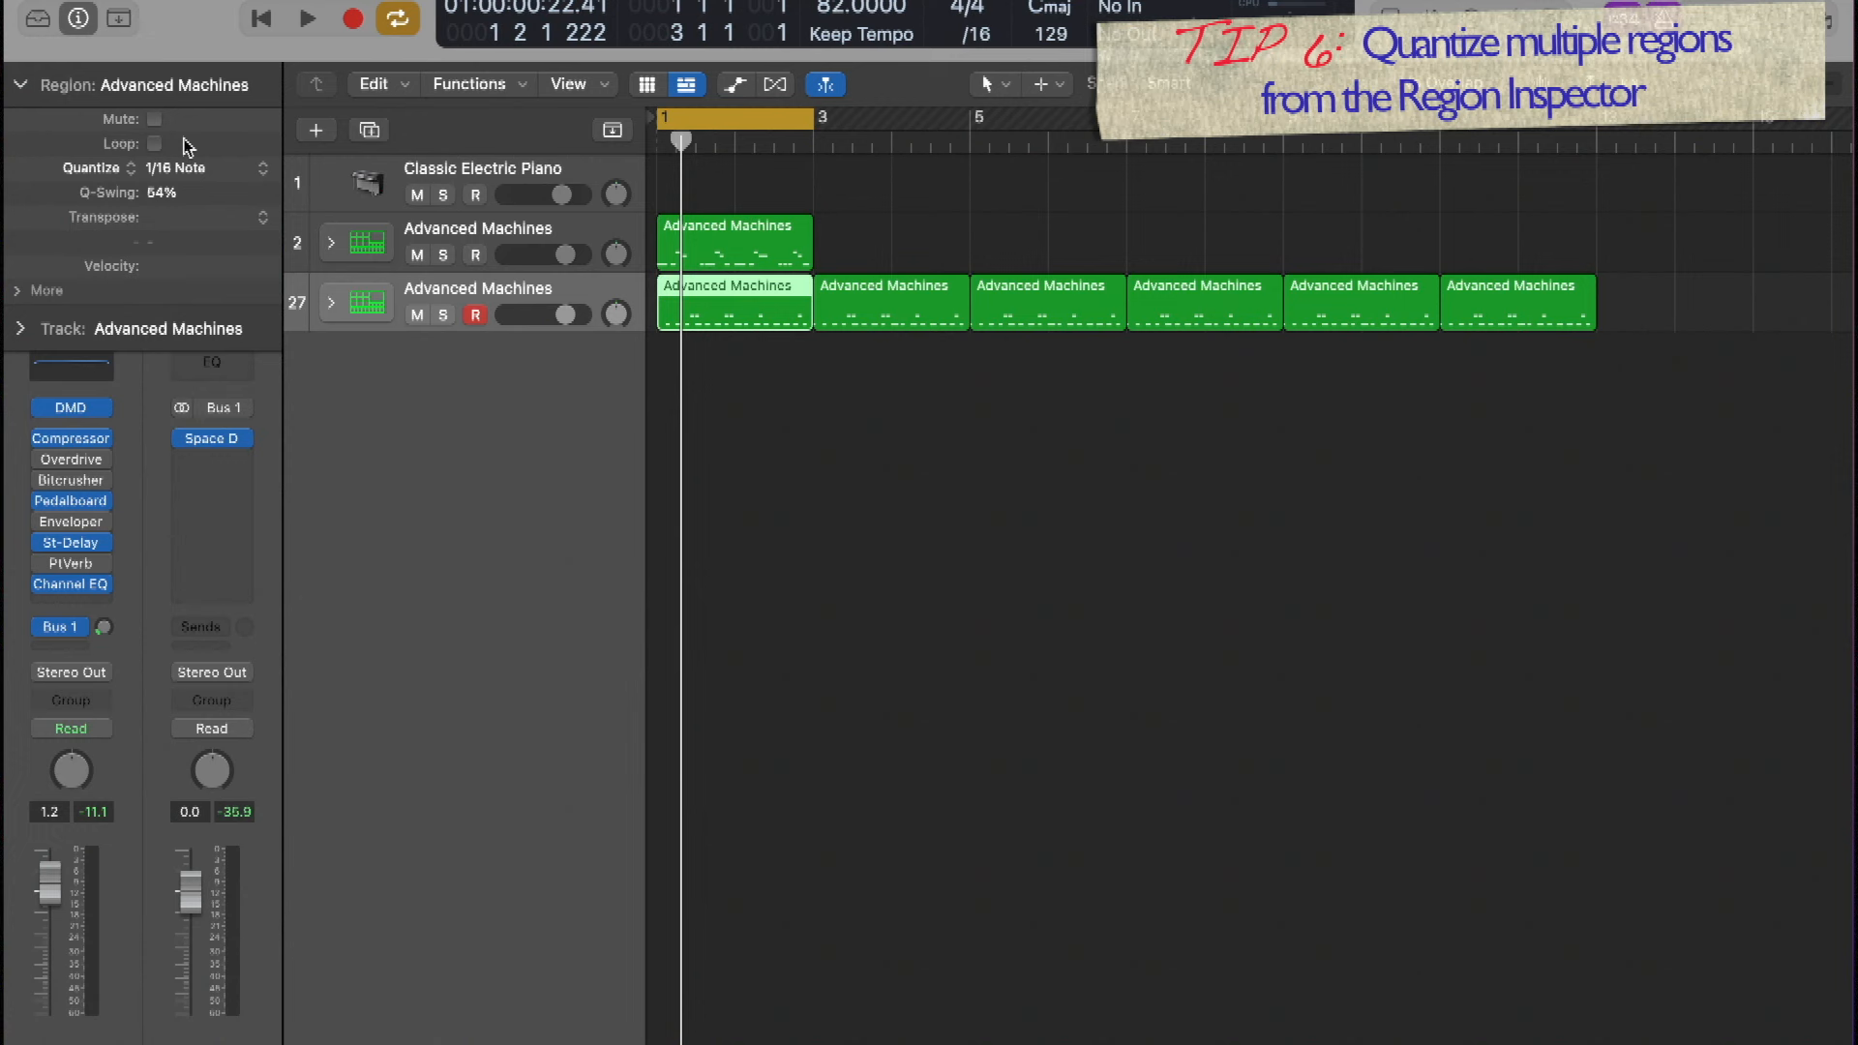
pyautogui.click(813, 436)
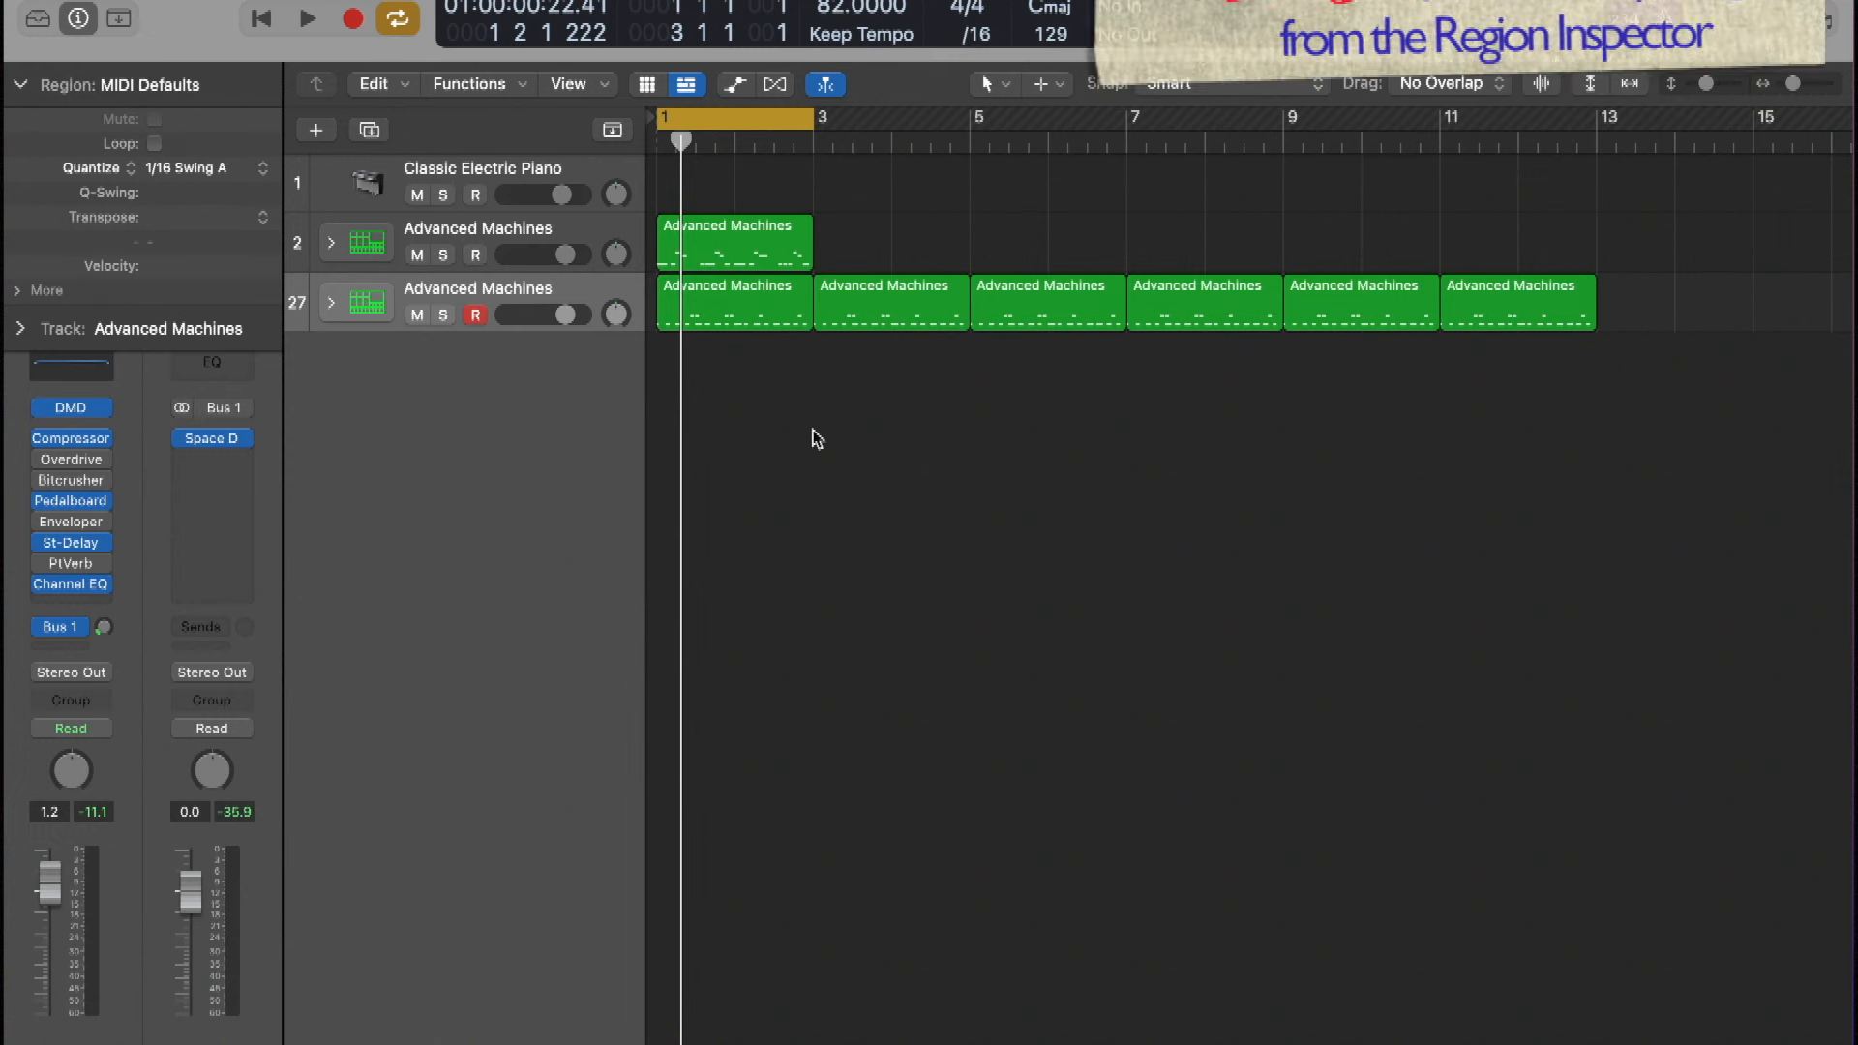
pyautogui.click(20, 87)
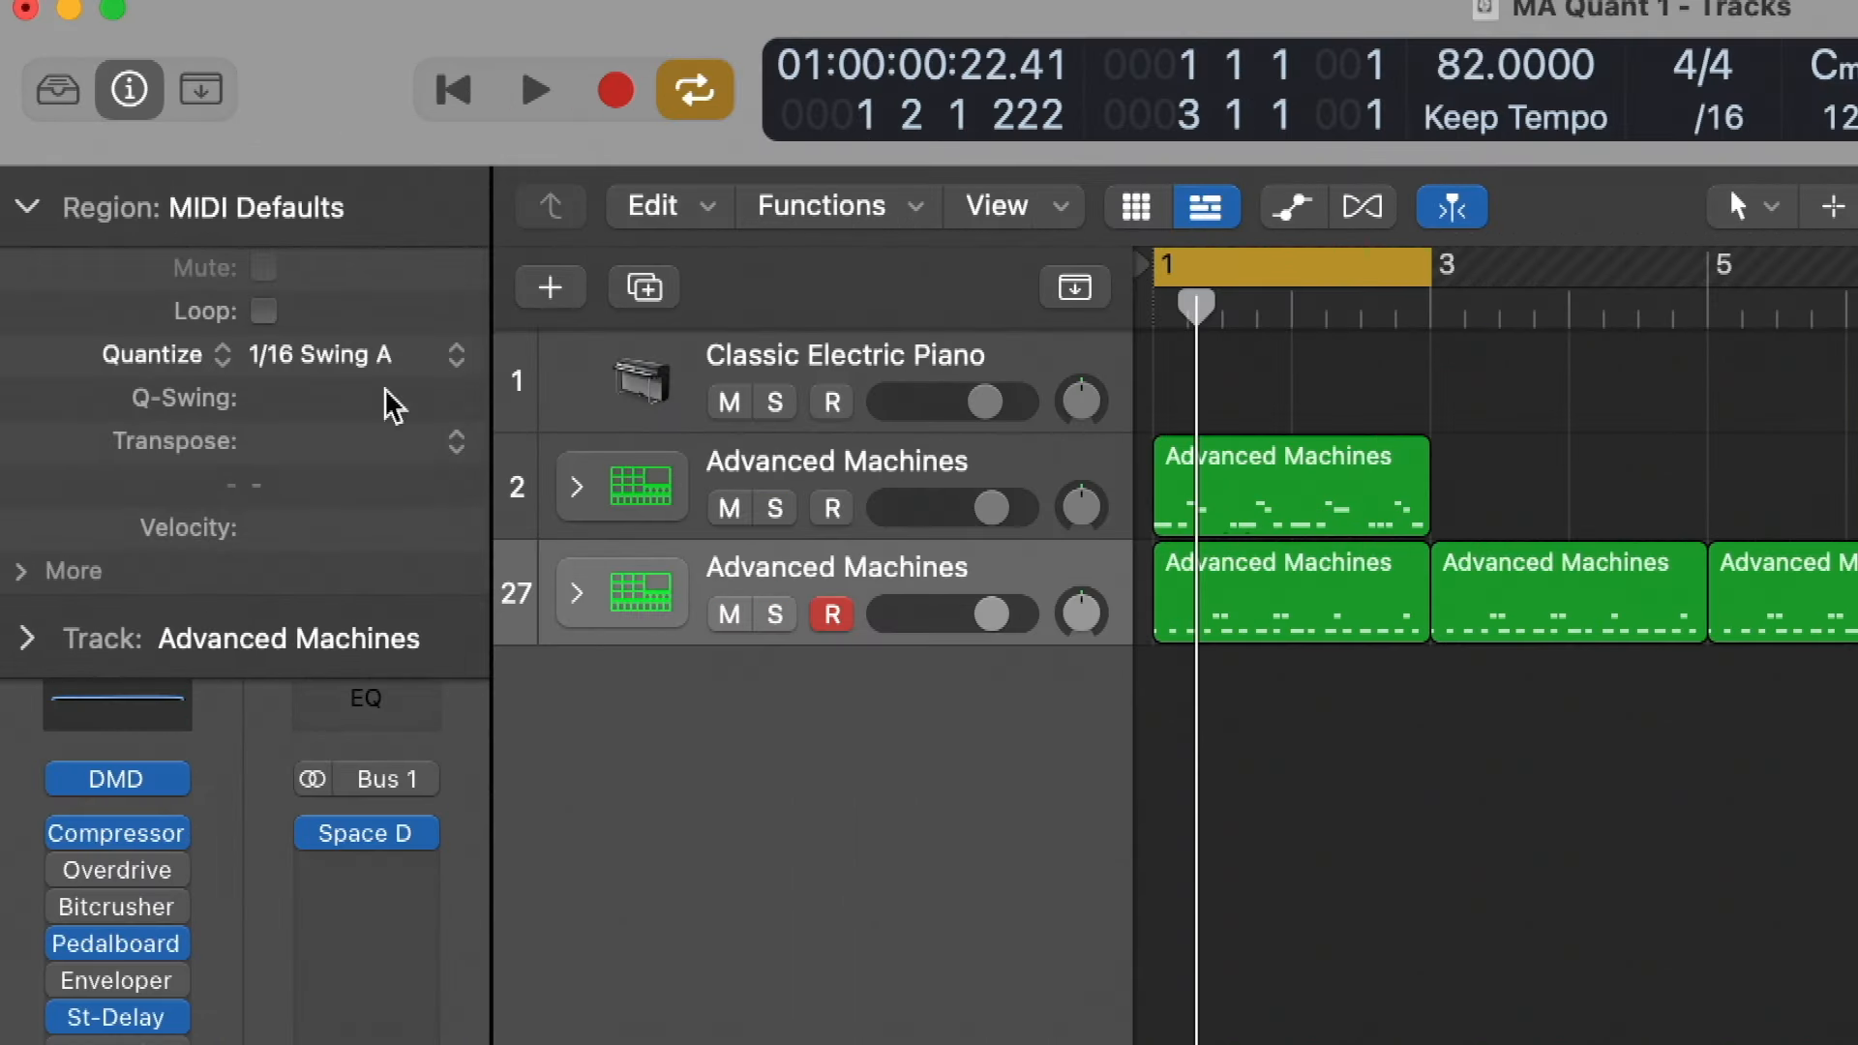
pyautogui.click(1597, 630)
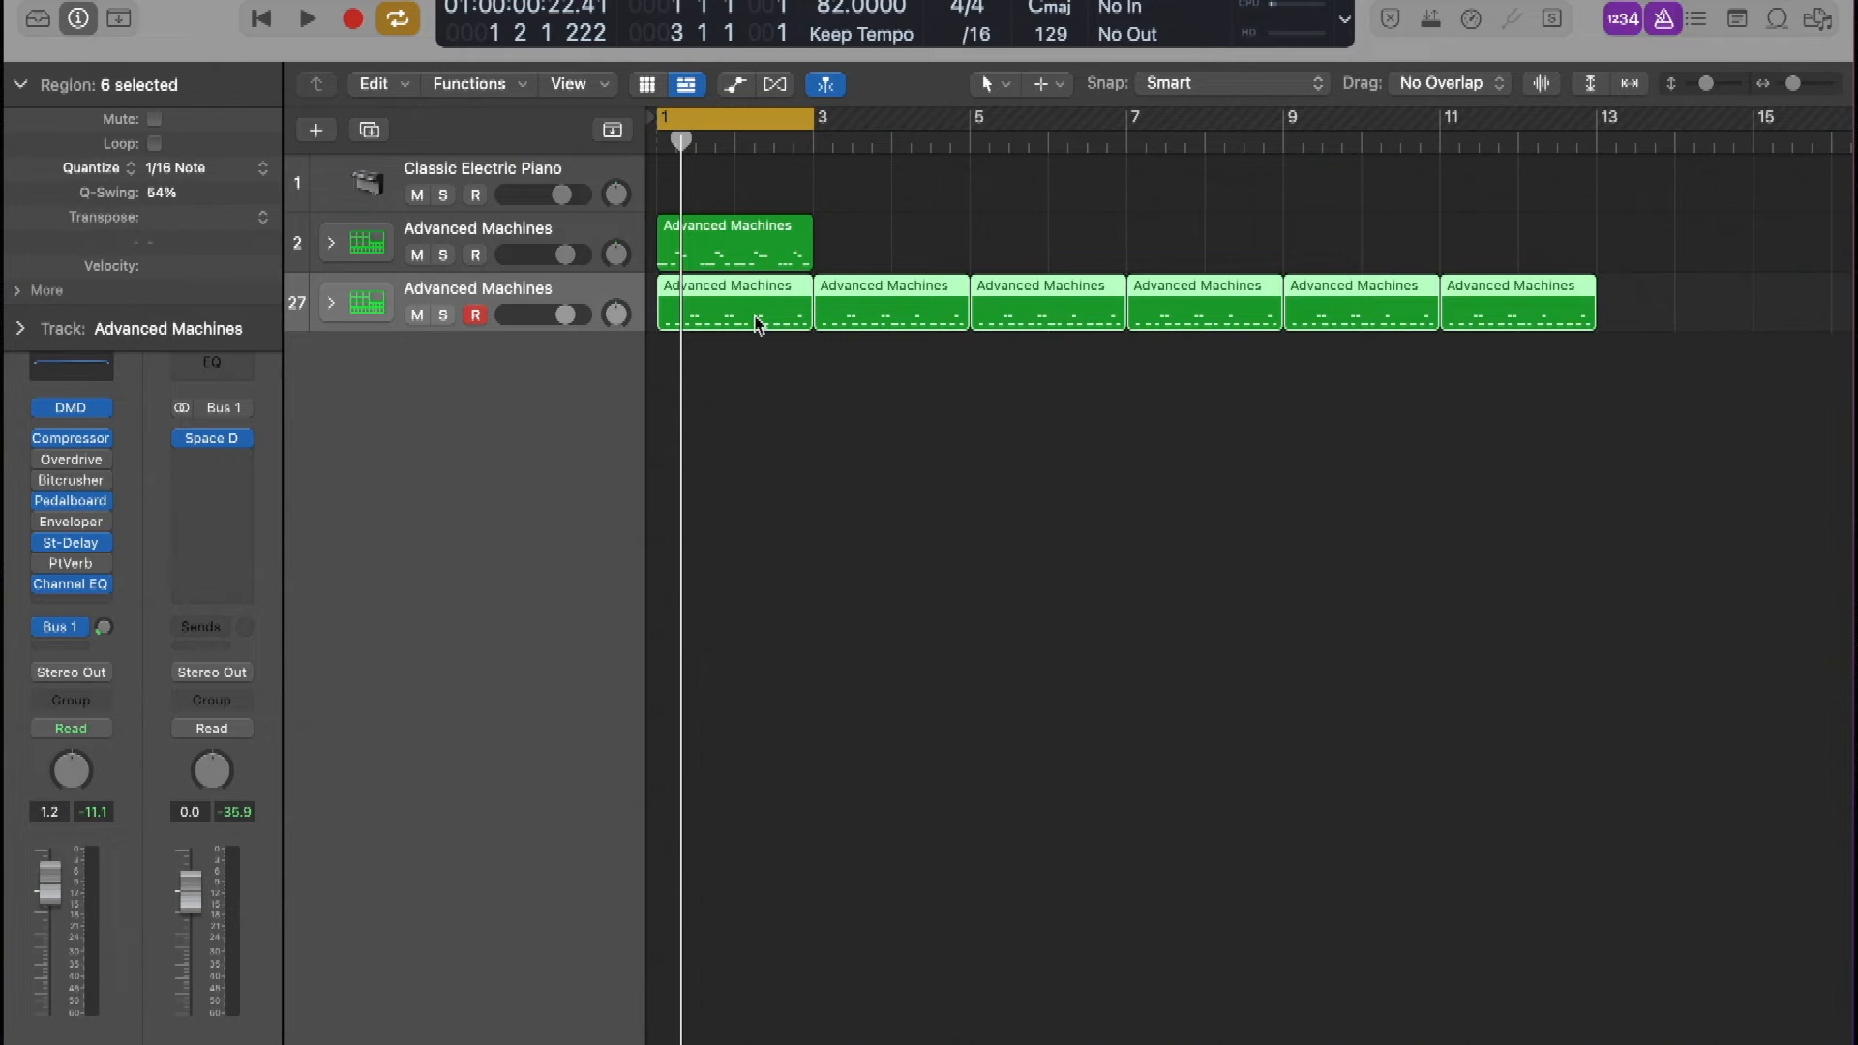
pyautogui.click(755, 385)
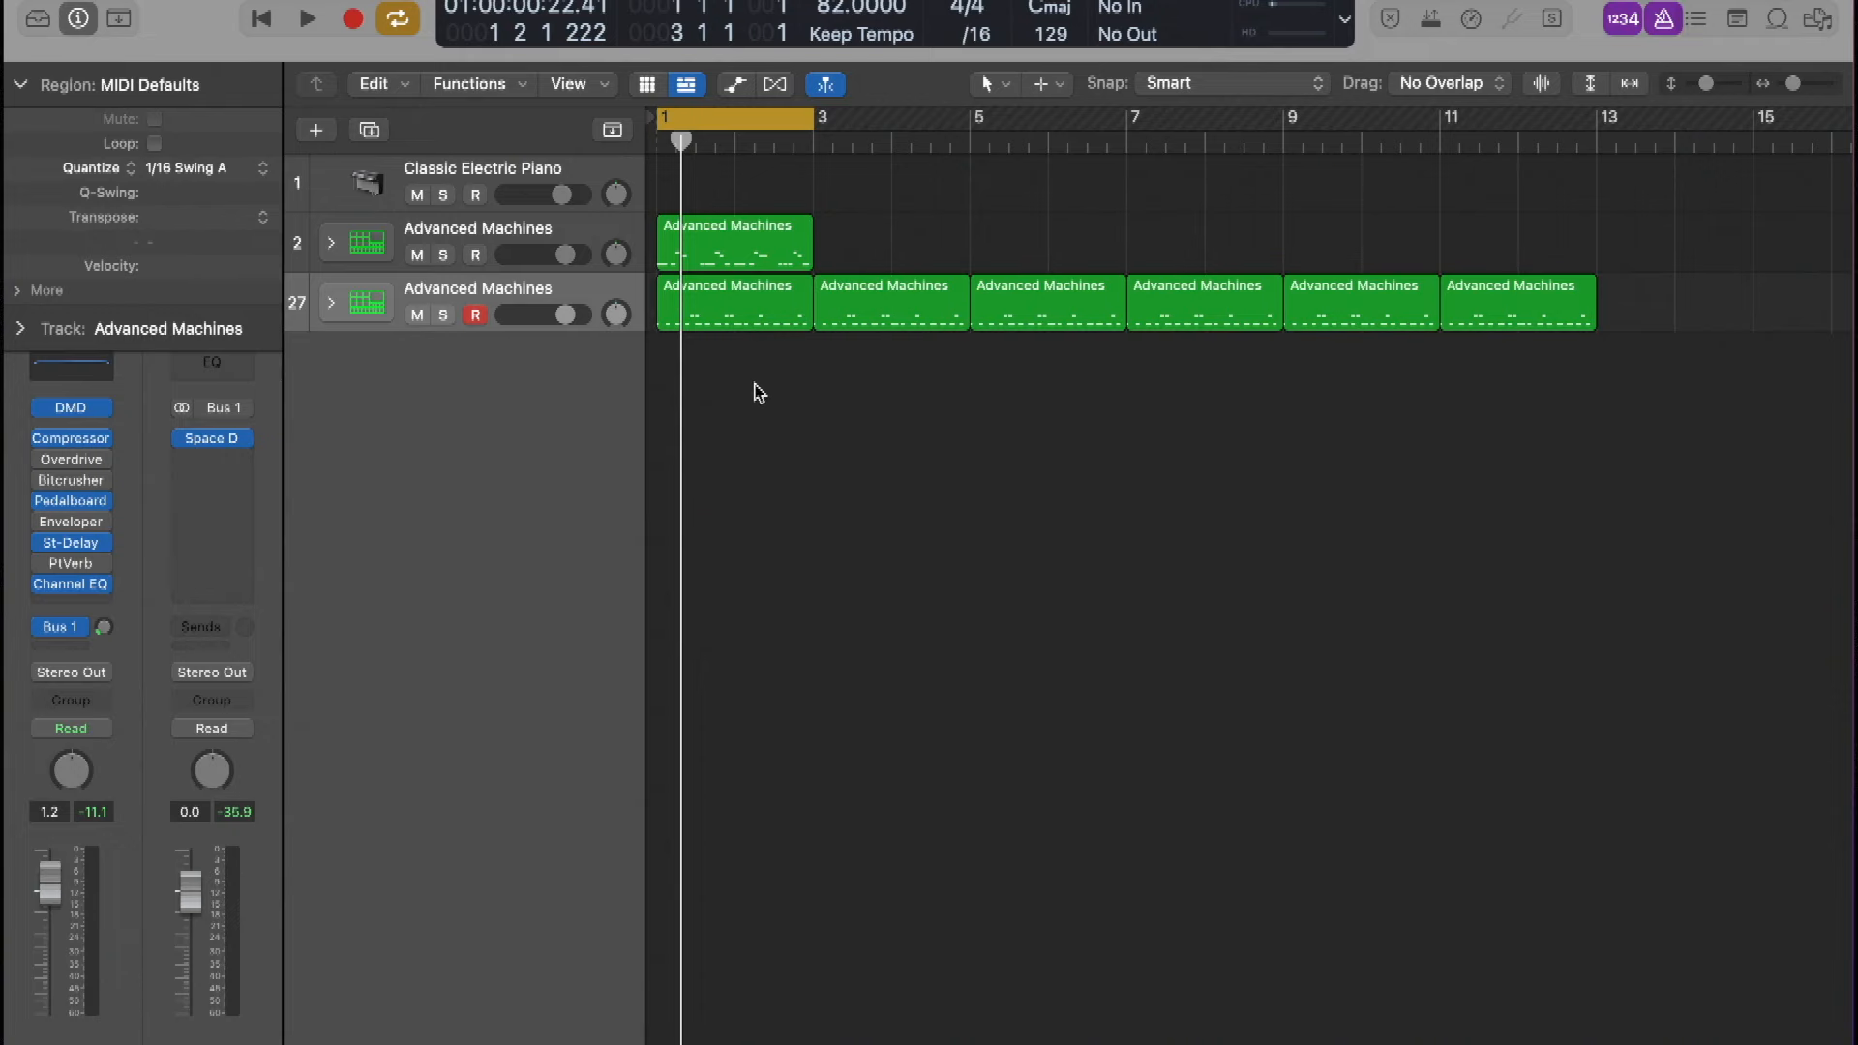
# Loop the first drum region up to bar 5 and extend the cycle range from bar 1 to bar 5
pyautogui.click(508, 167)
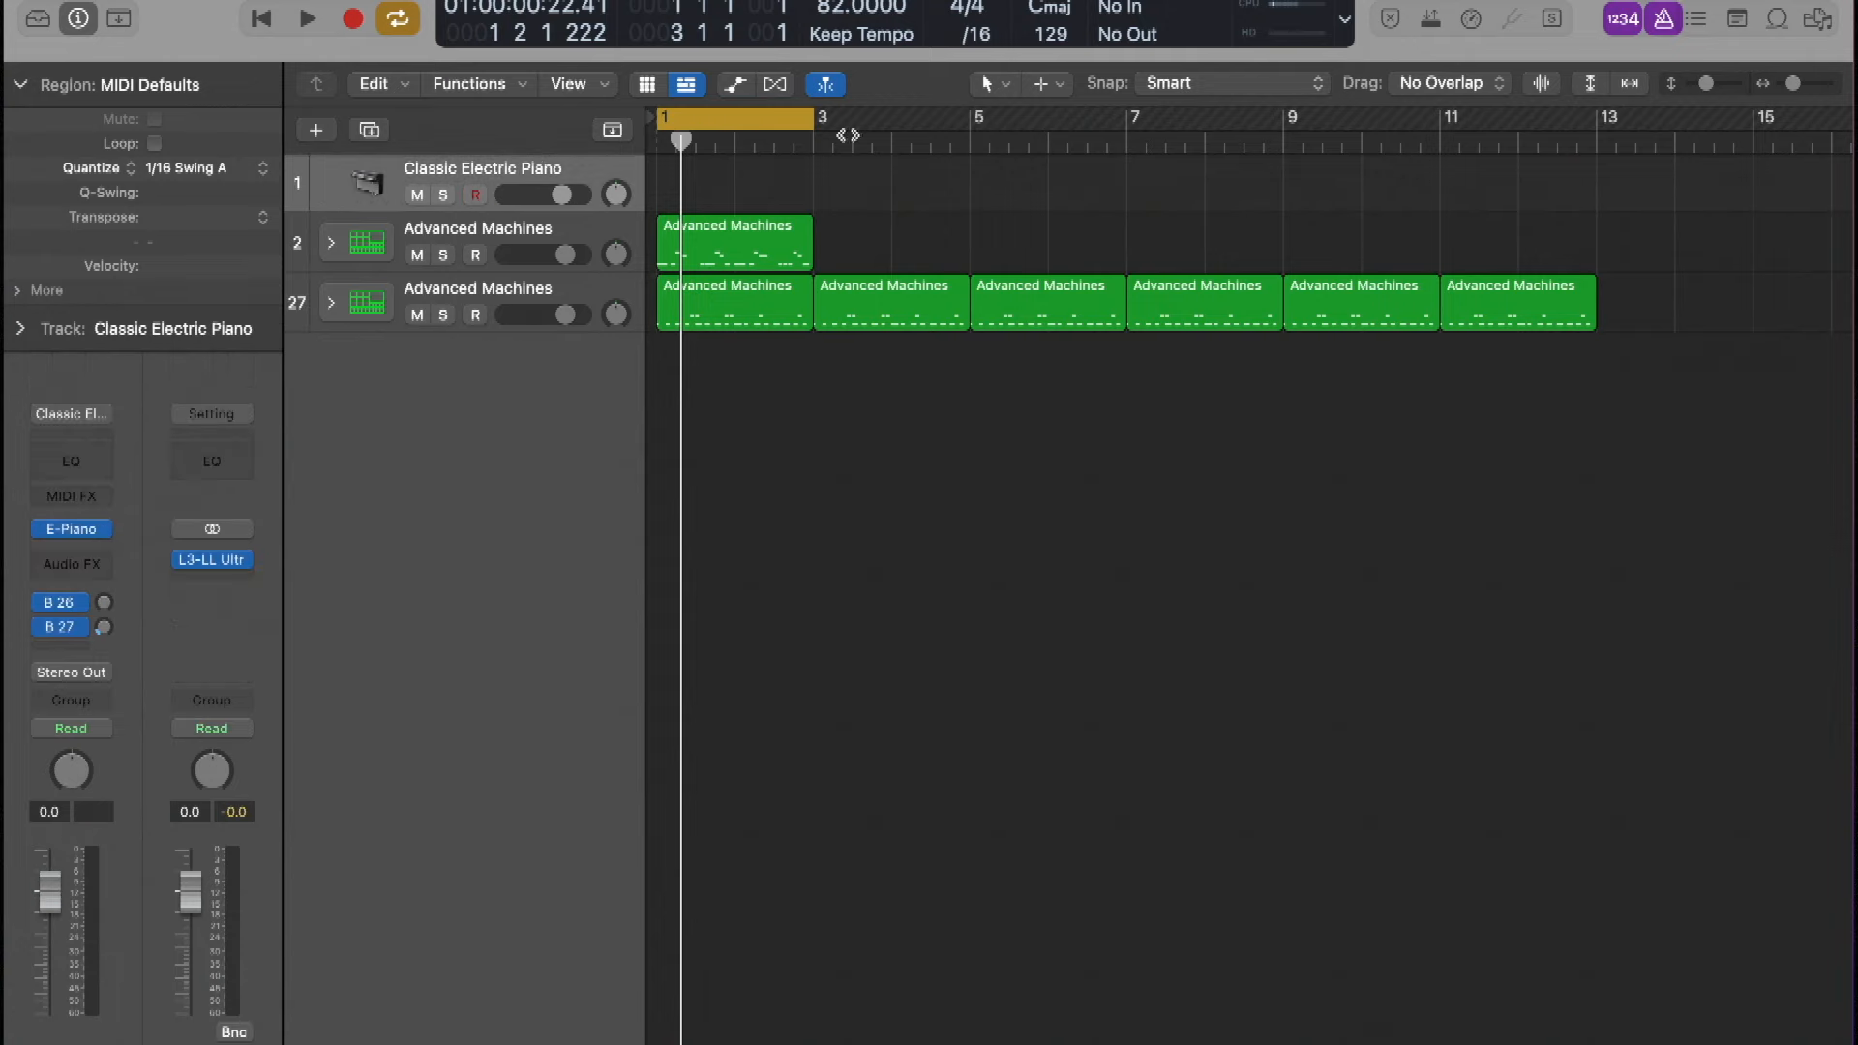
pyautogui.click(791, 248)
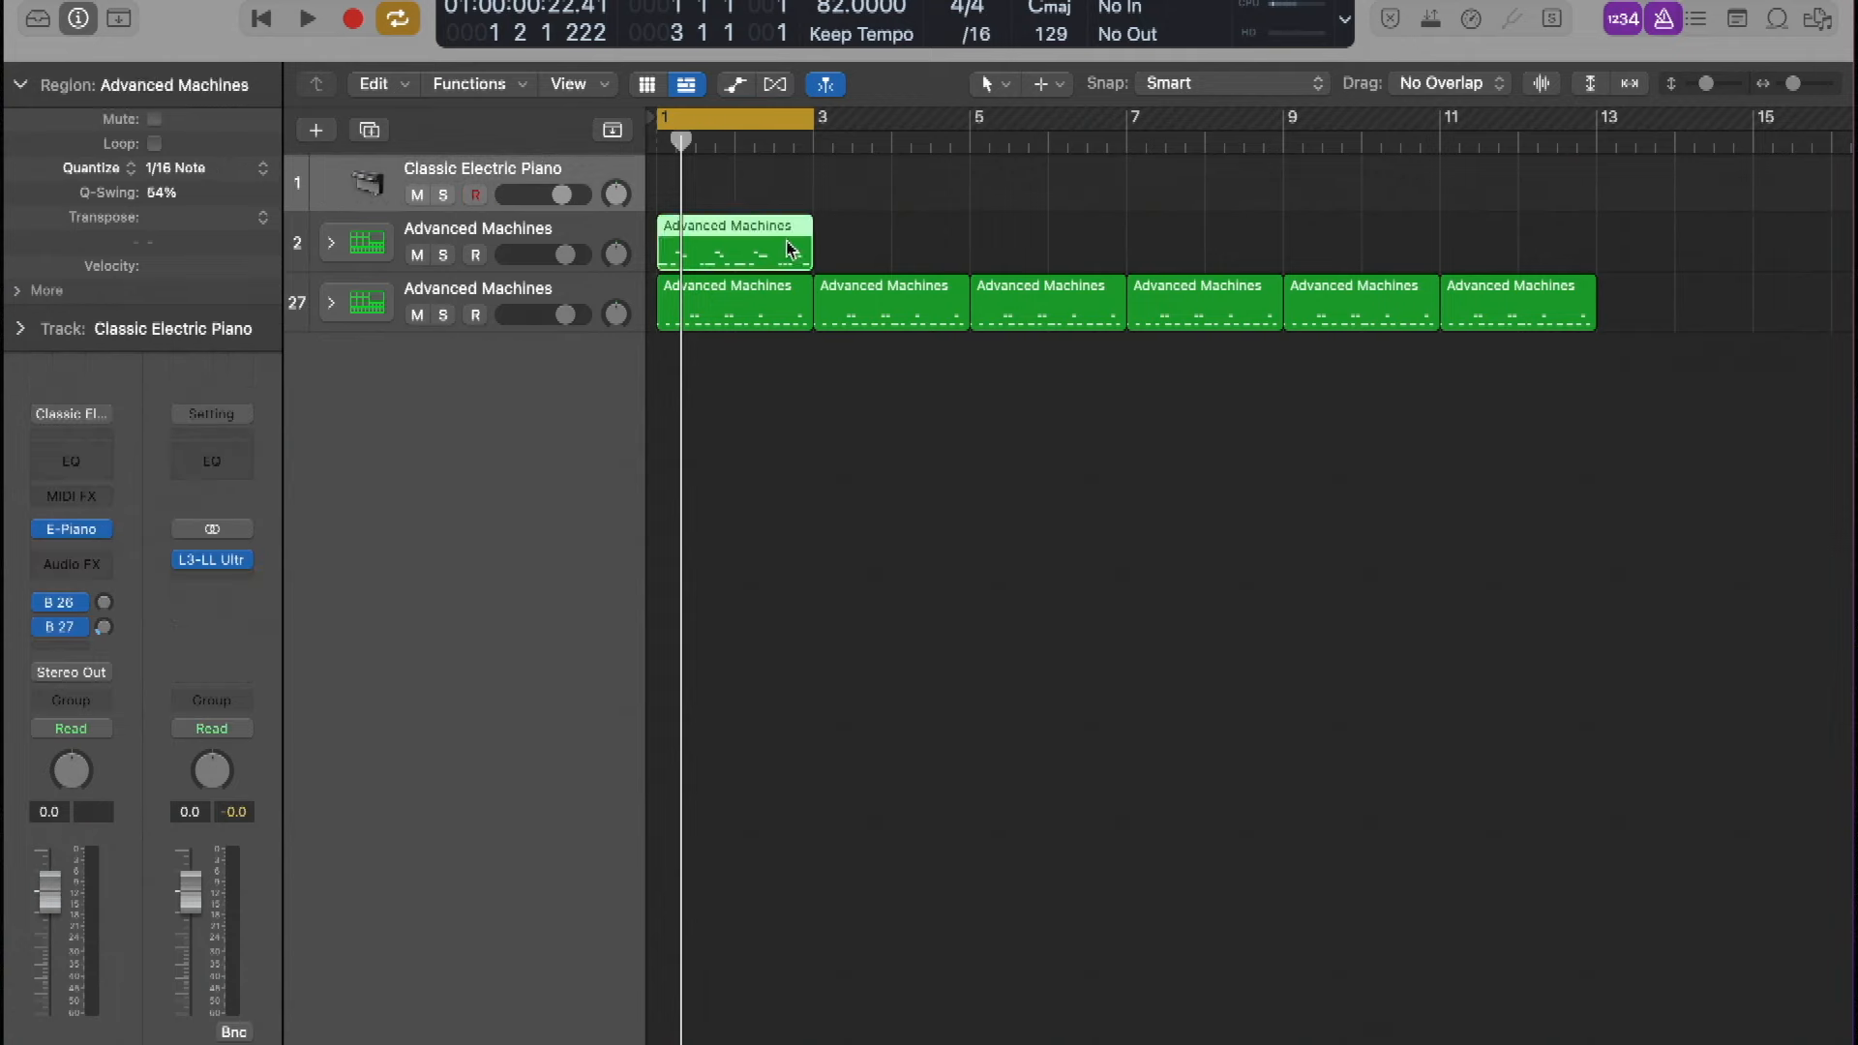
pyautogui.press('l')
pyautogui.click(983, 228)
pyautogui.moveTo(812, 118); pyautogui.dragTo(971, 127)
pyautogui.moveTo(550, 165); pyautogui.dragTo(551, 171)
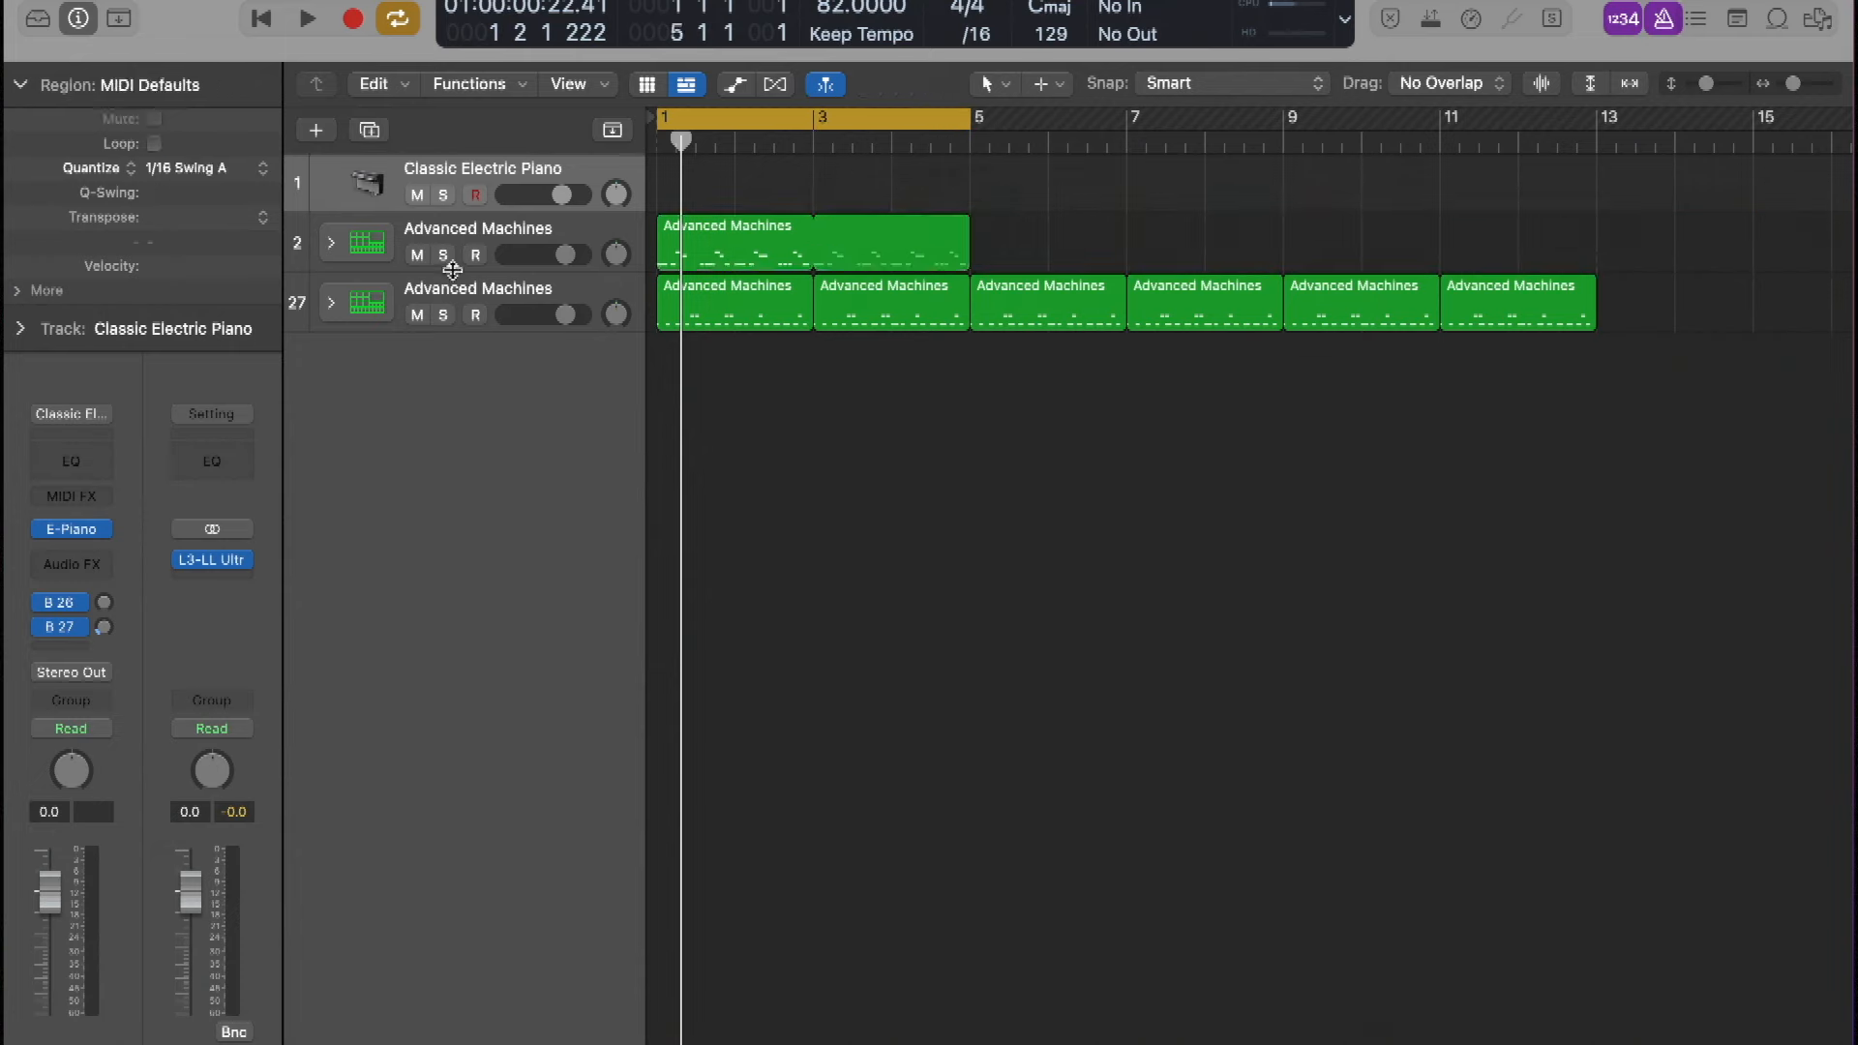
# Record a four-bar Classic Electric Piano part over the drums, keeping 1/16 Swing A as the default quantize value
pyautogui.click(263, 170)
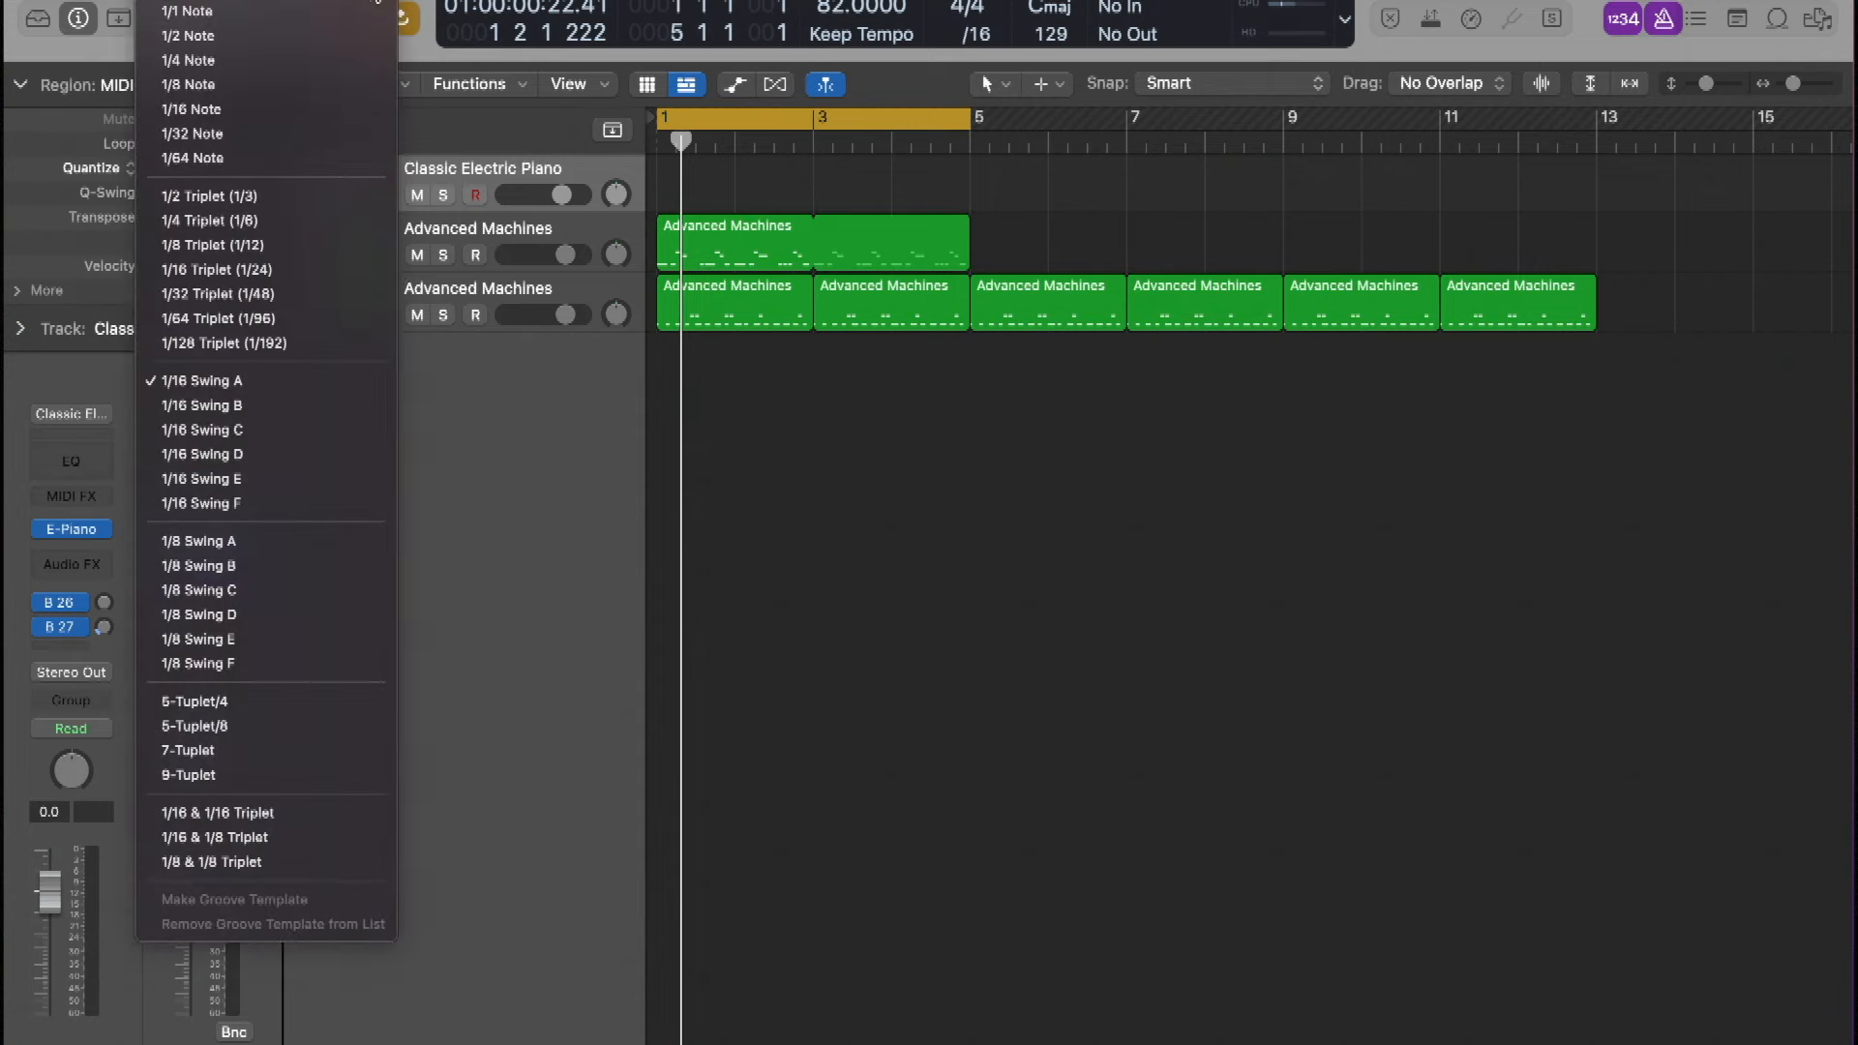
pyautogui.click(922, 578)
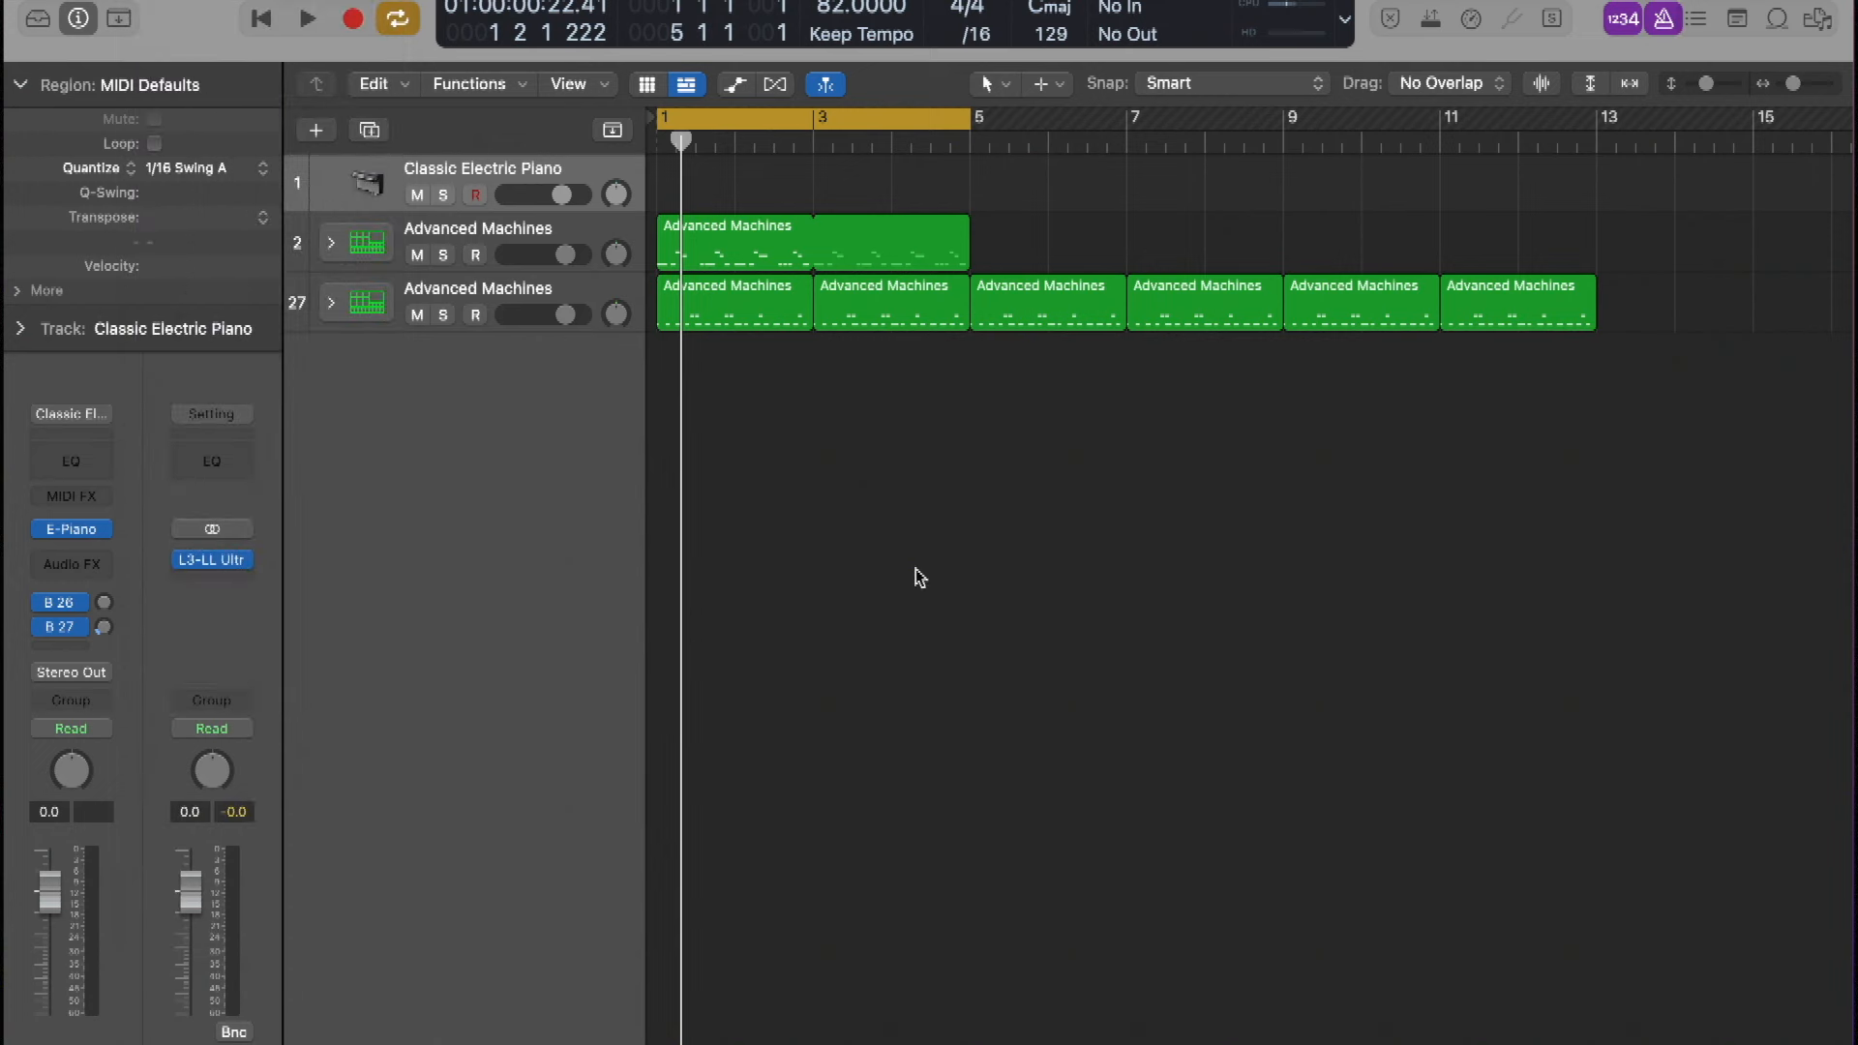
pyautogui.press('space')
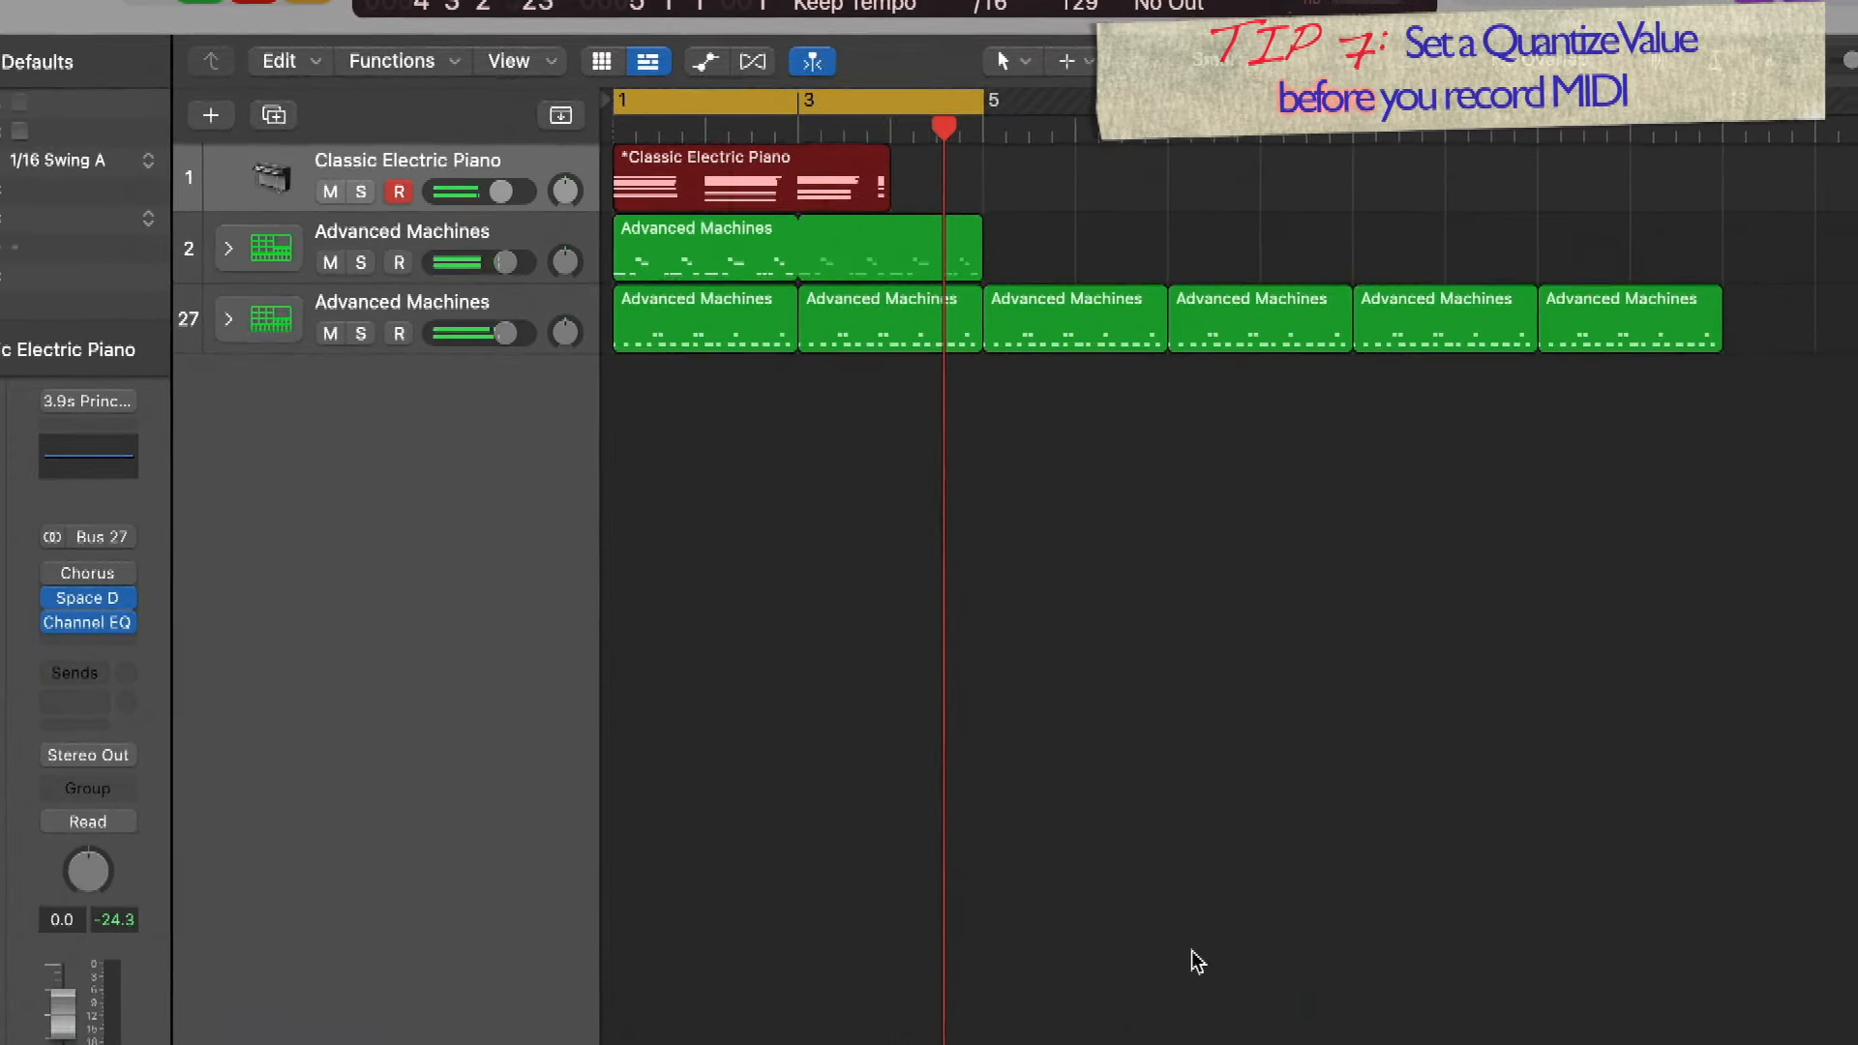
pyautogui.press('space')
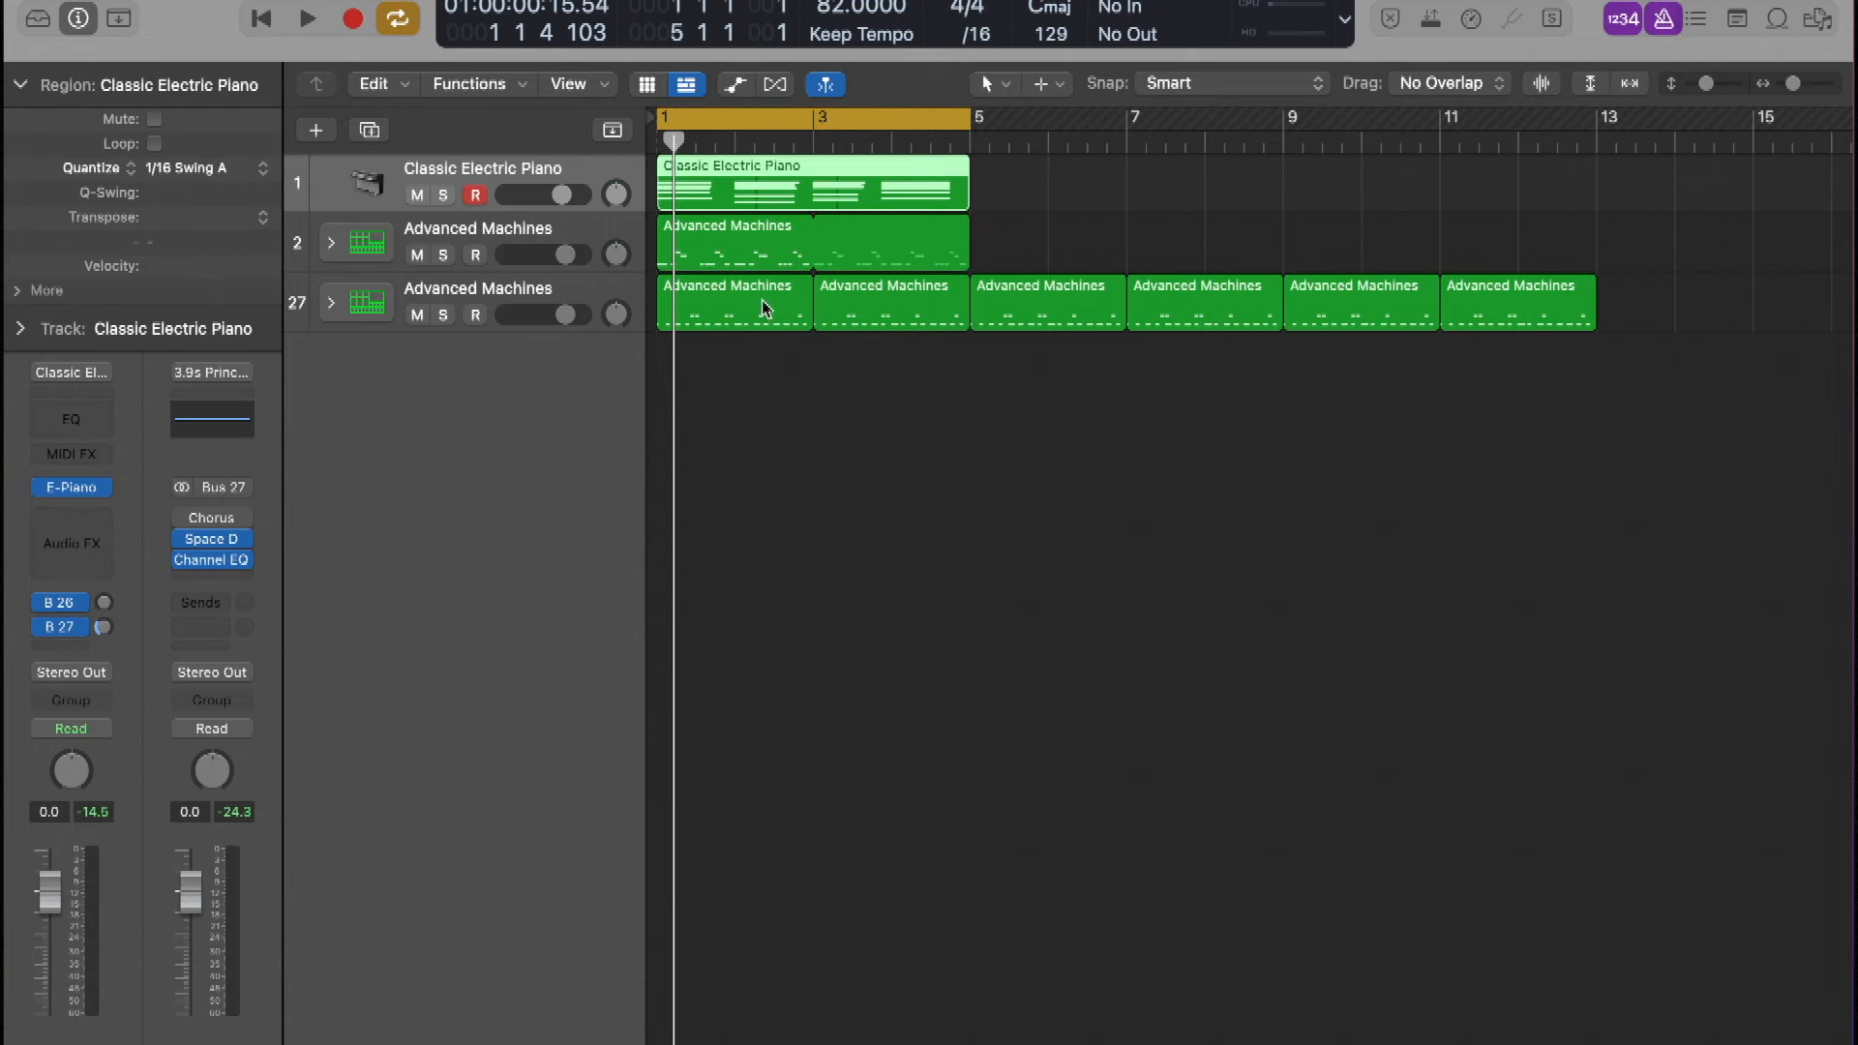
# Open the recorded electric piano region in the Piano Roll and play back its chords
pyautogui.doubleClick(740, 177)
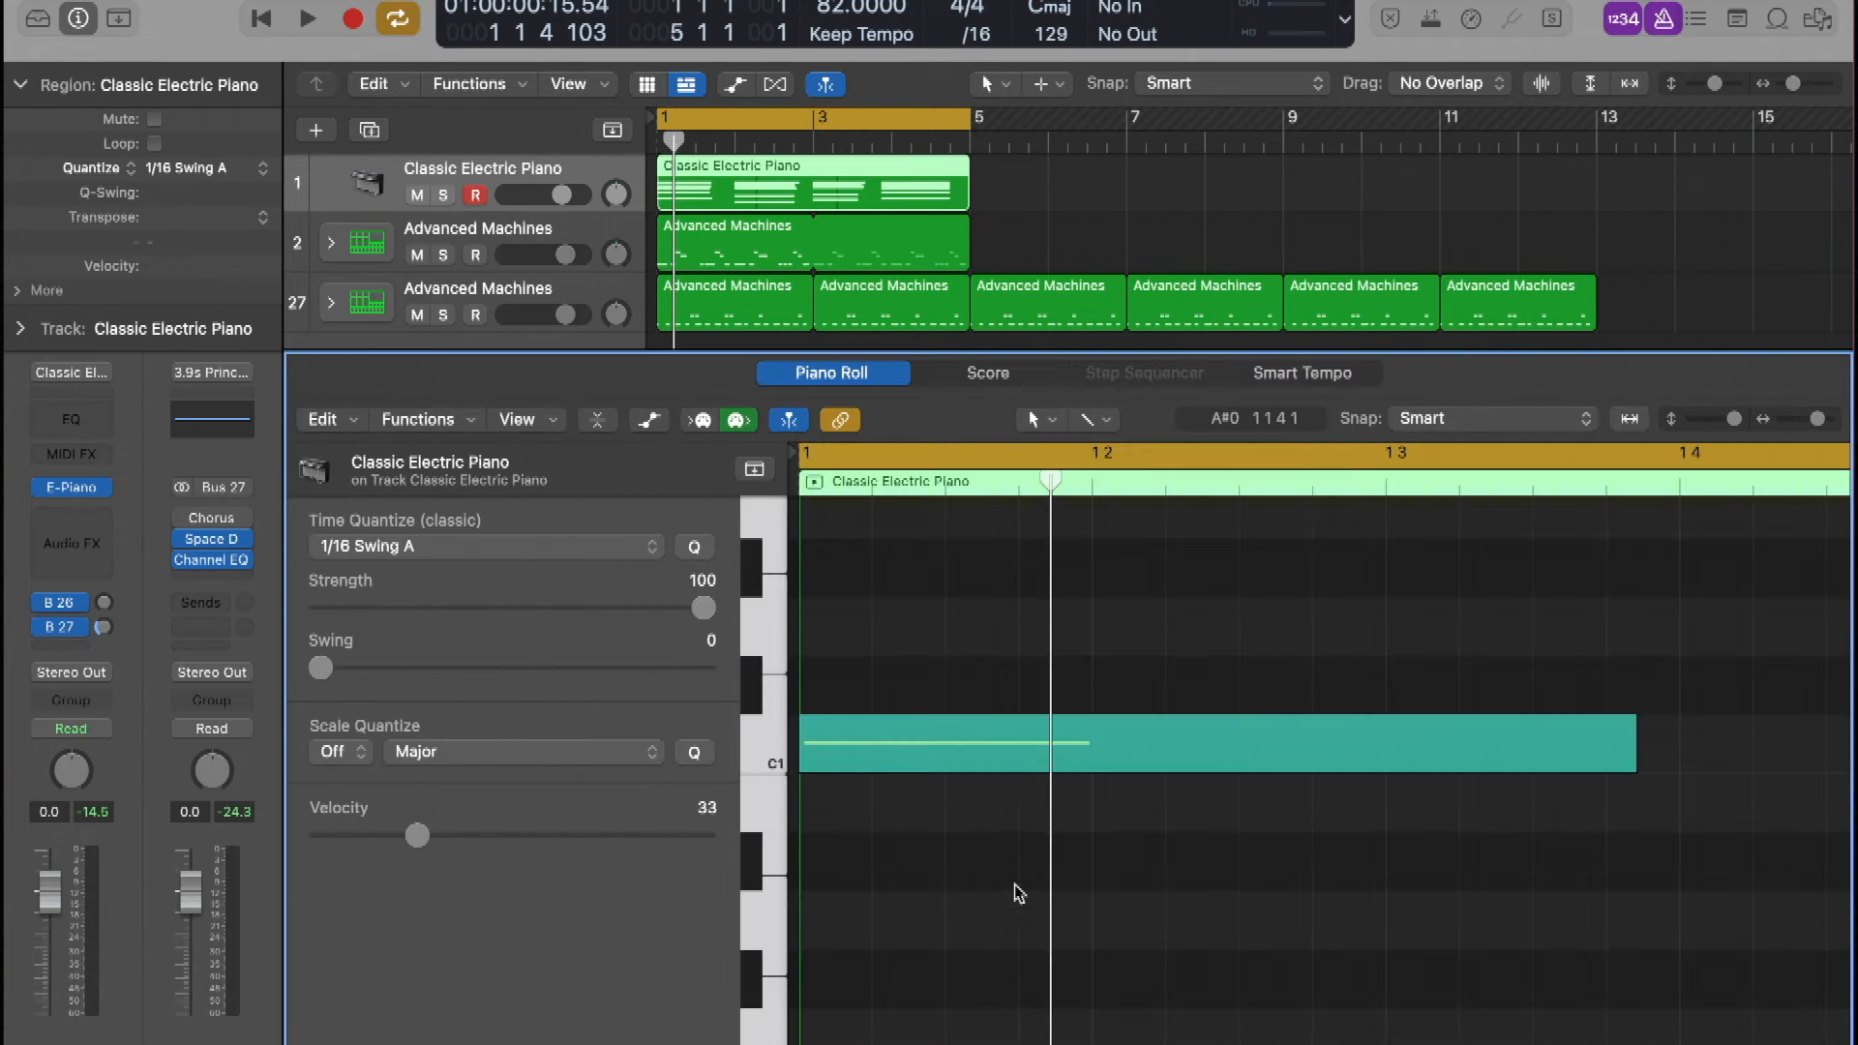
pyautogui.press('z')
pyautogui.press('super+Right')
pyautogui.moveTo(741, 871); pyautogui.dragTo(636, 857)
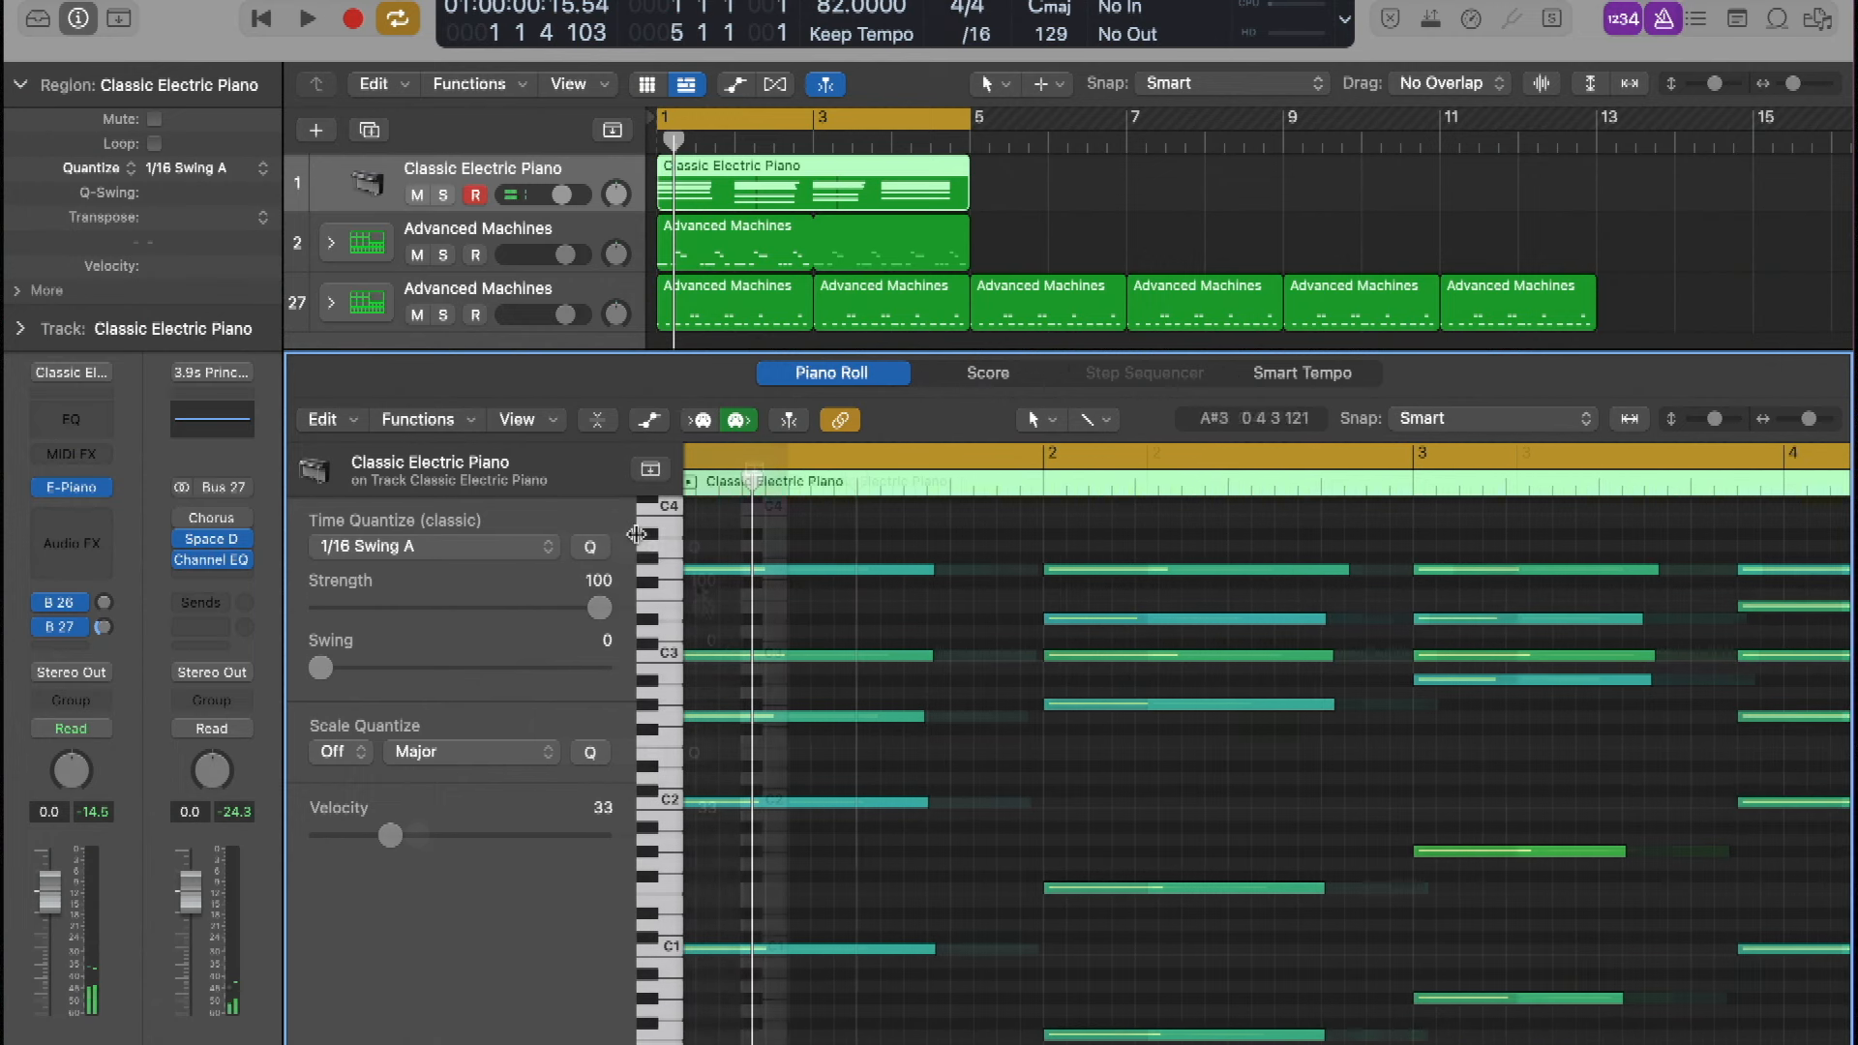
pyautogui.hscroll(-2, 998, 820)
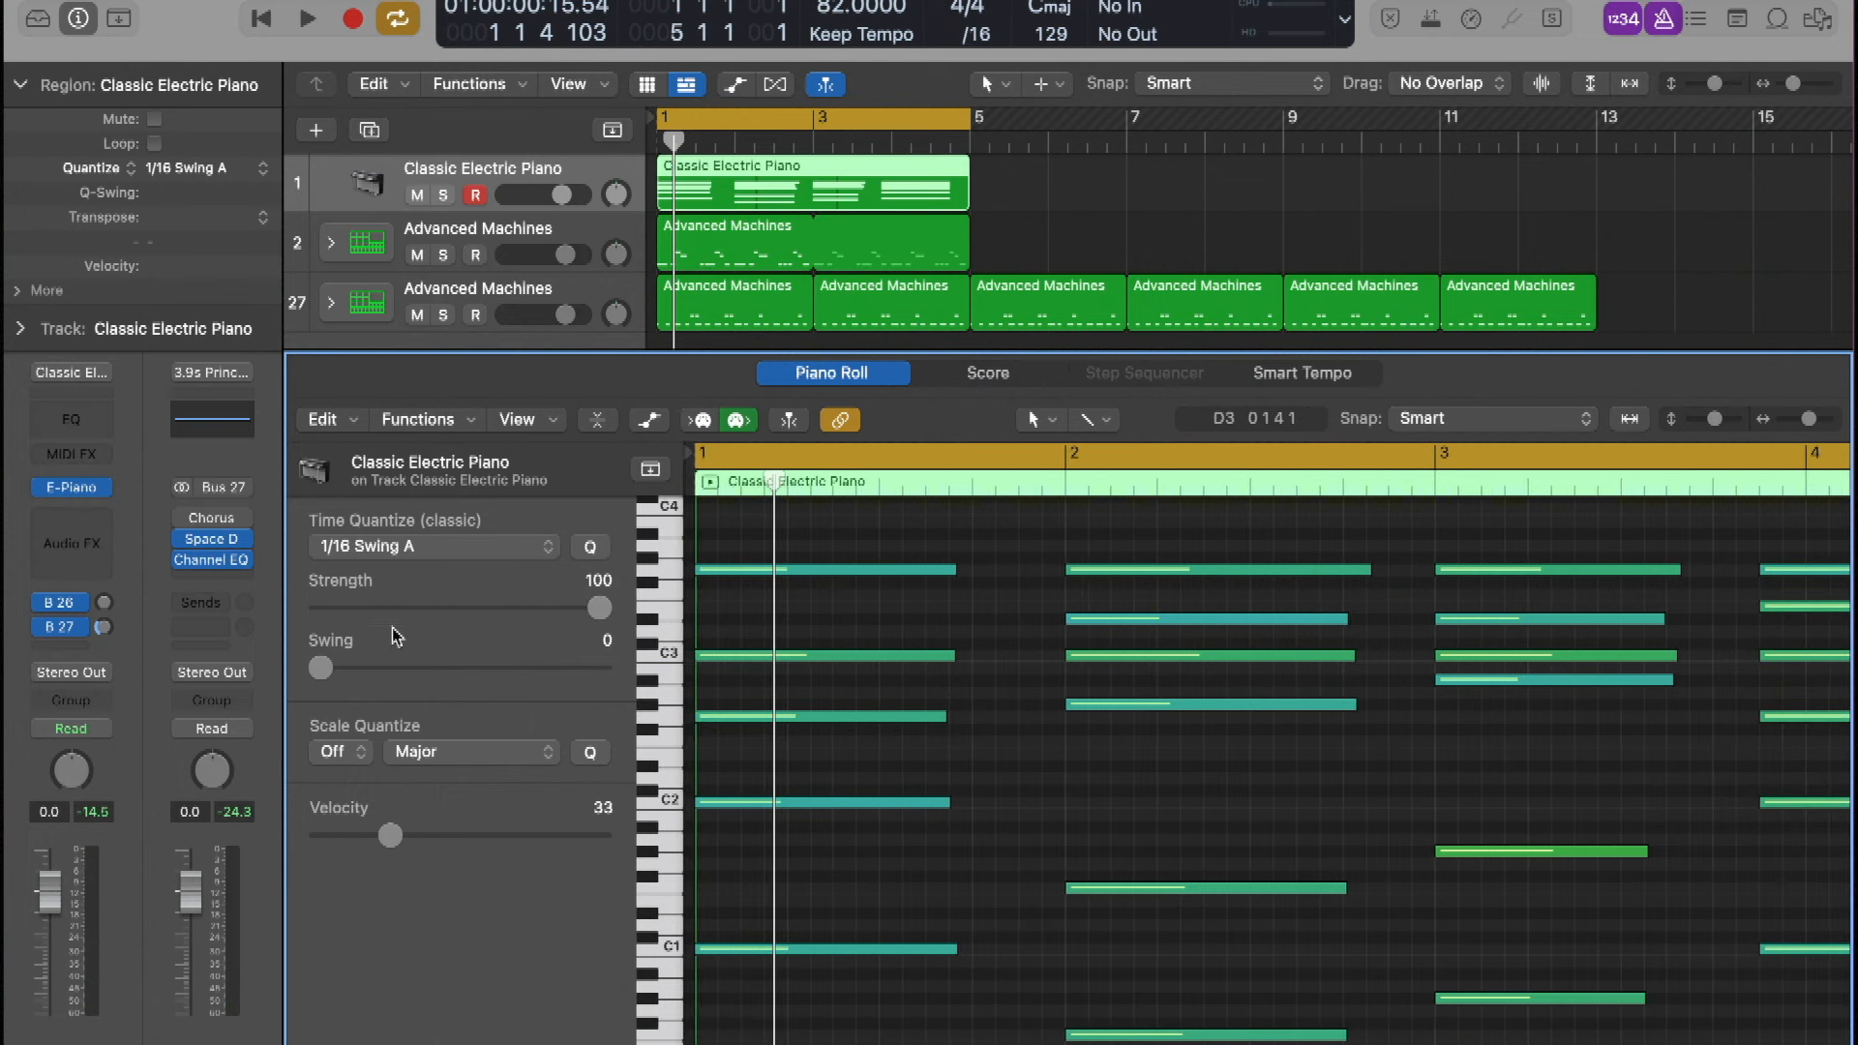
pyautogui.press('space')
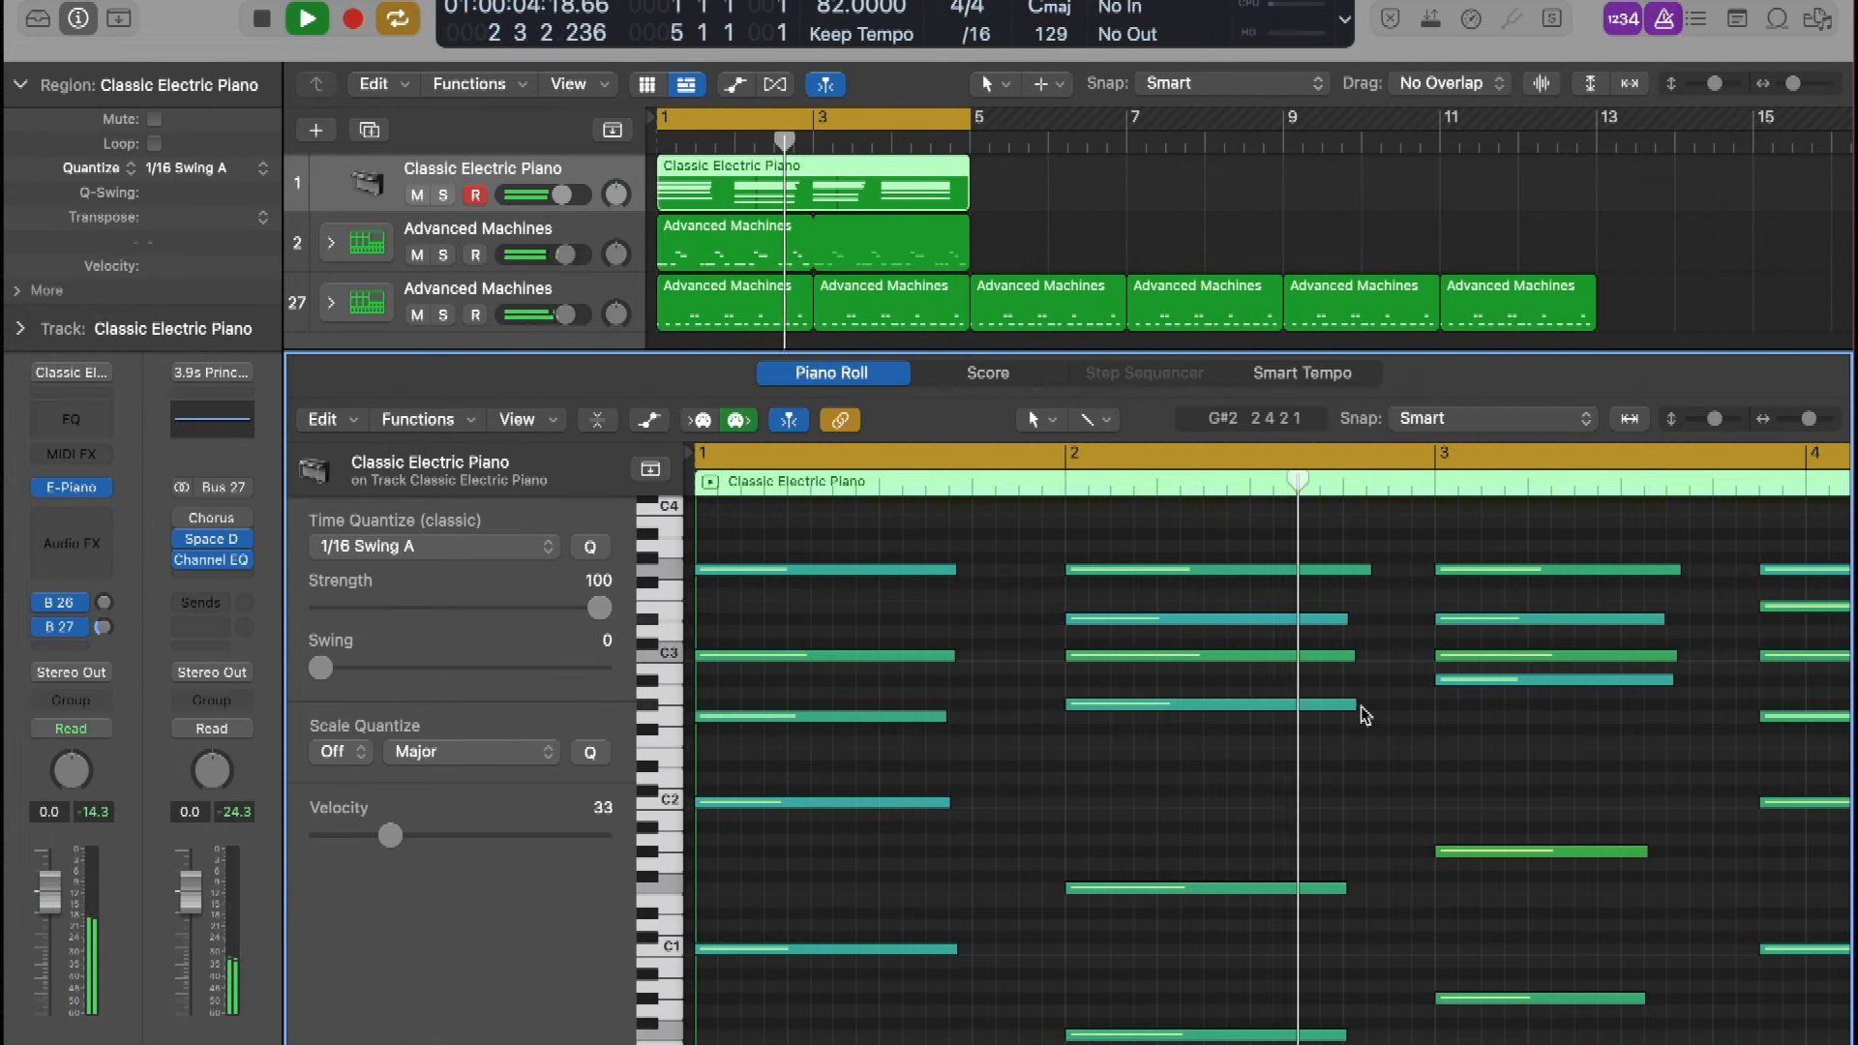
pyautogui.press('space')
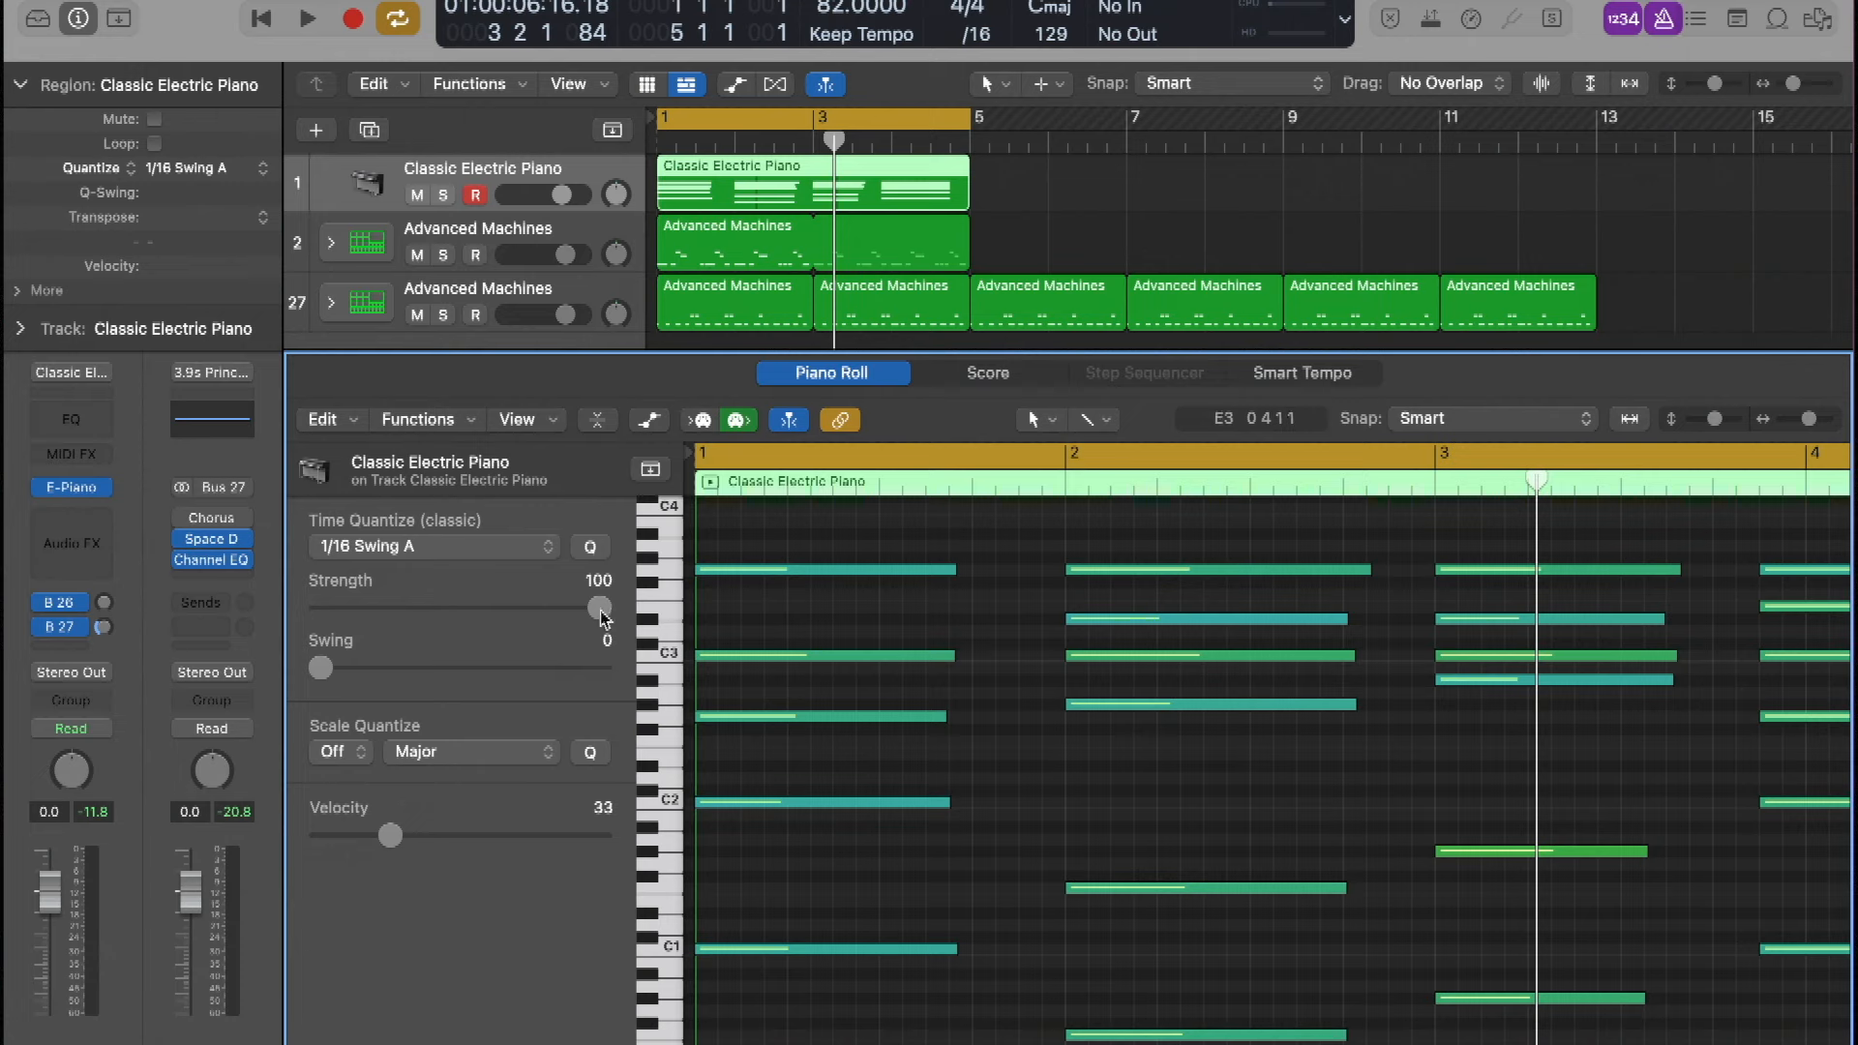
# Set the quantize strength to 0, turn the electric piano region's Quantize to Off, and play it back
pyautogui.moveTo(600, 615); pyautogui.dragTo(314, 615)
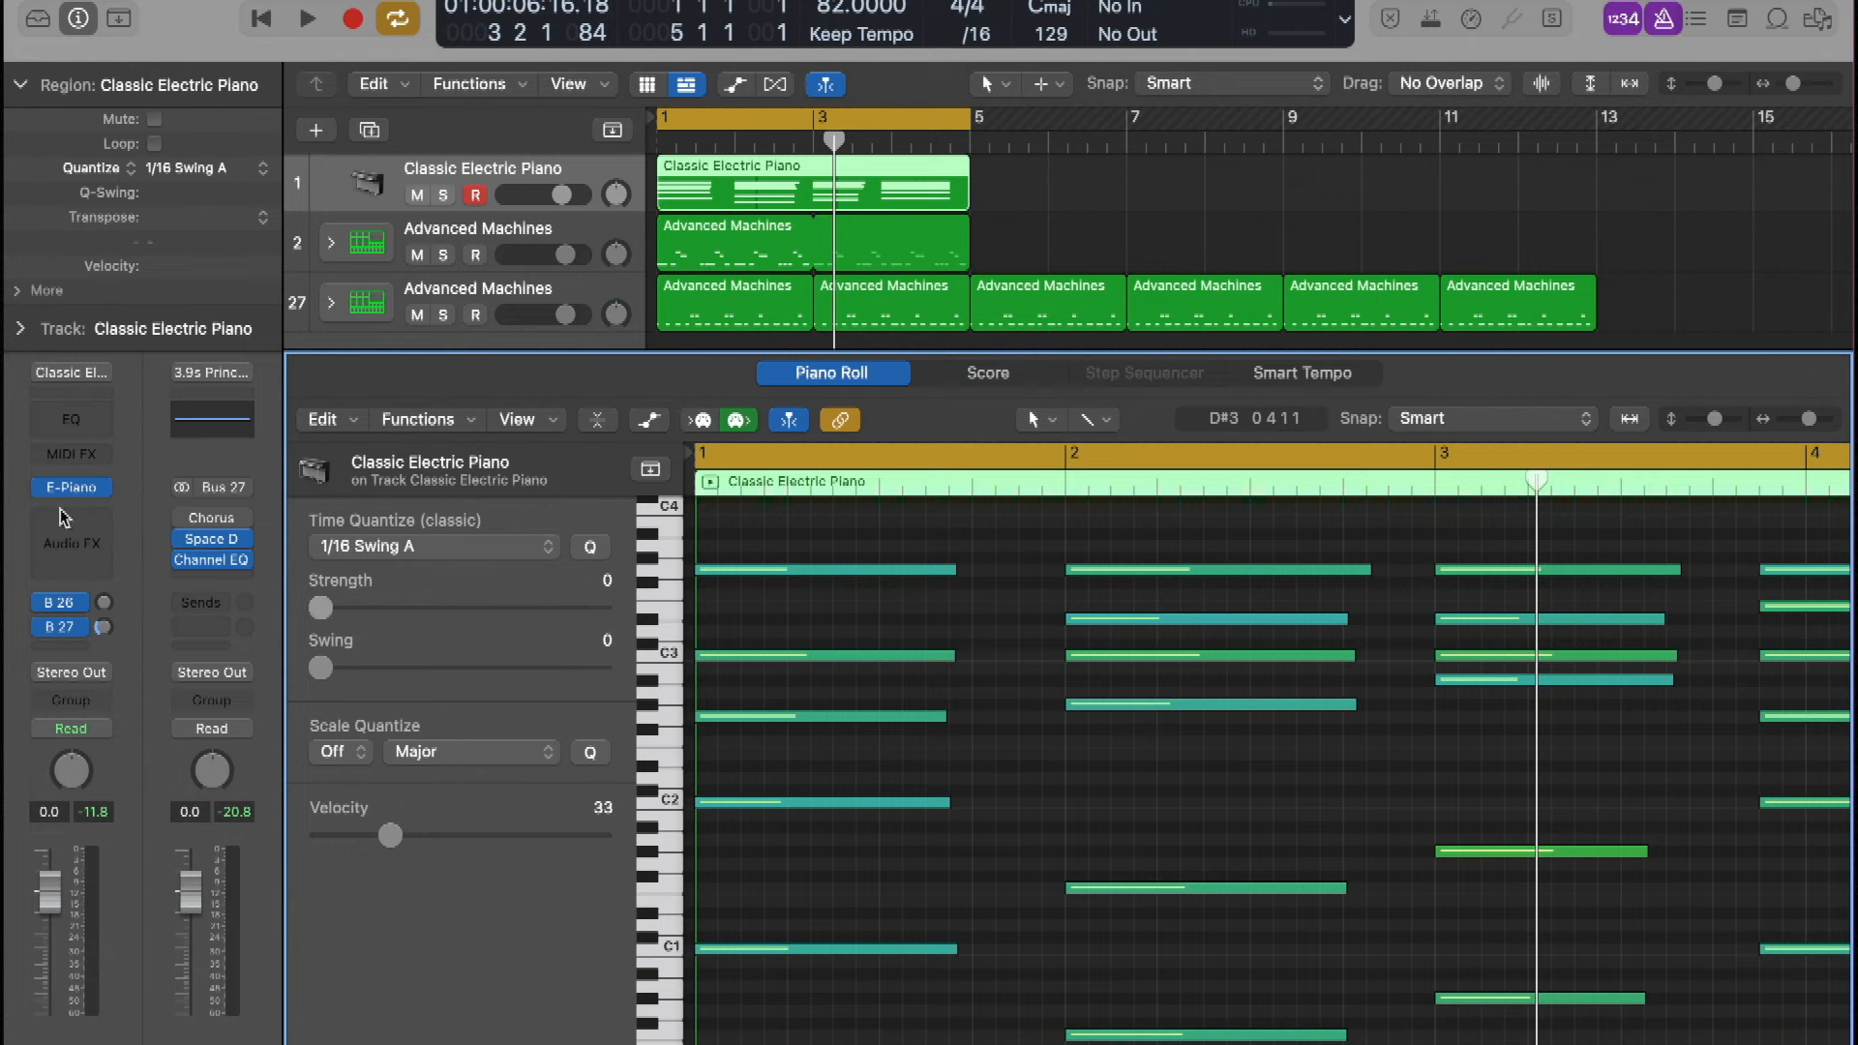
pyautogui.click(264, 174)
pyautogui.click(174, 1)
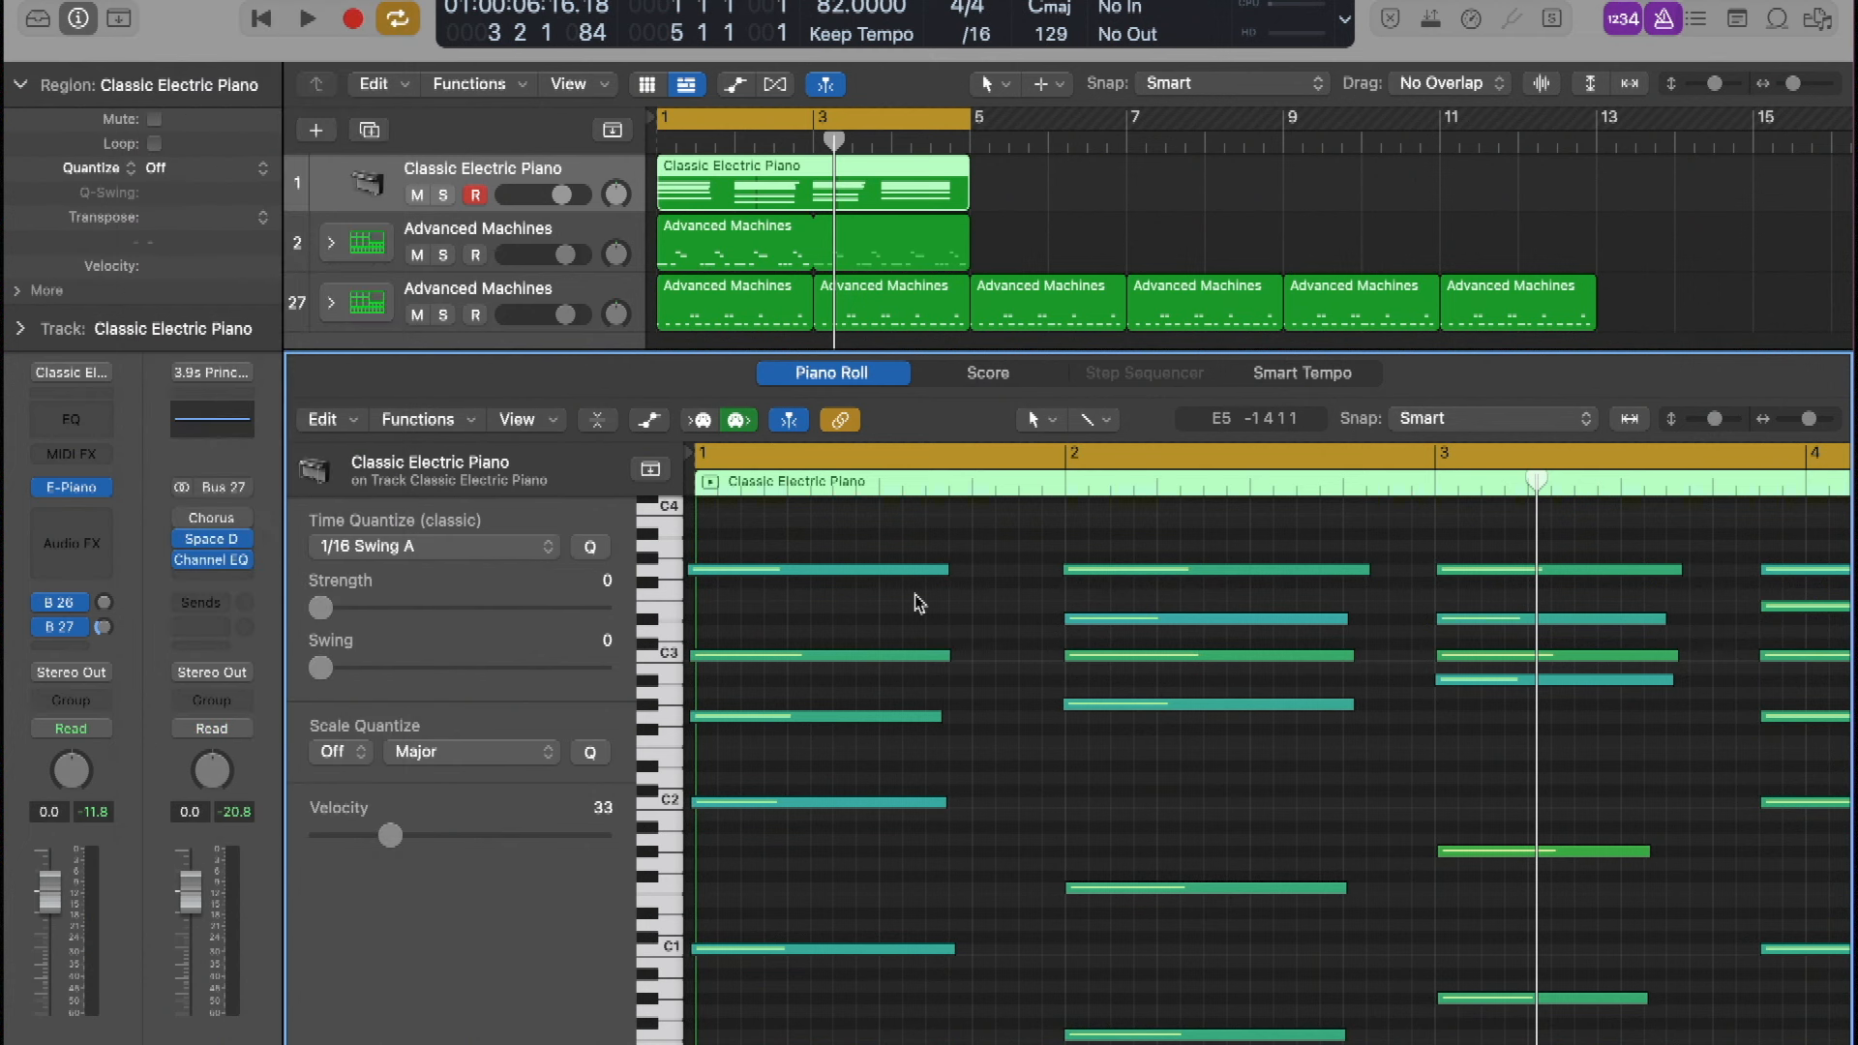
pyautogui.press('space')
pyautogui.press('space')
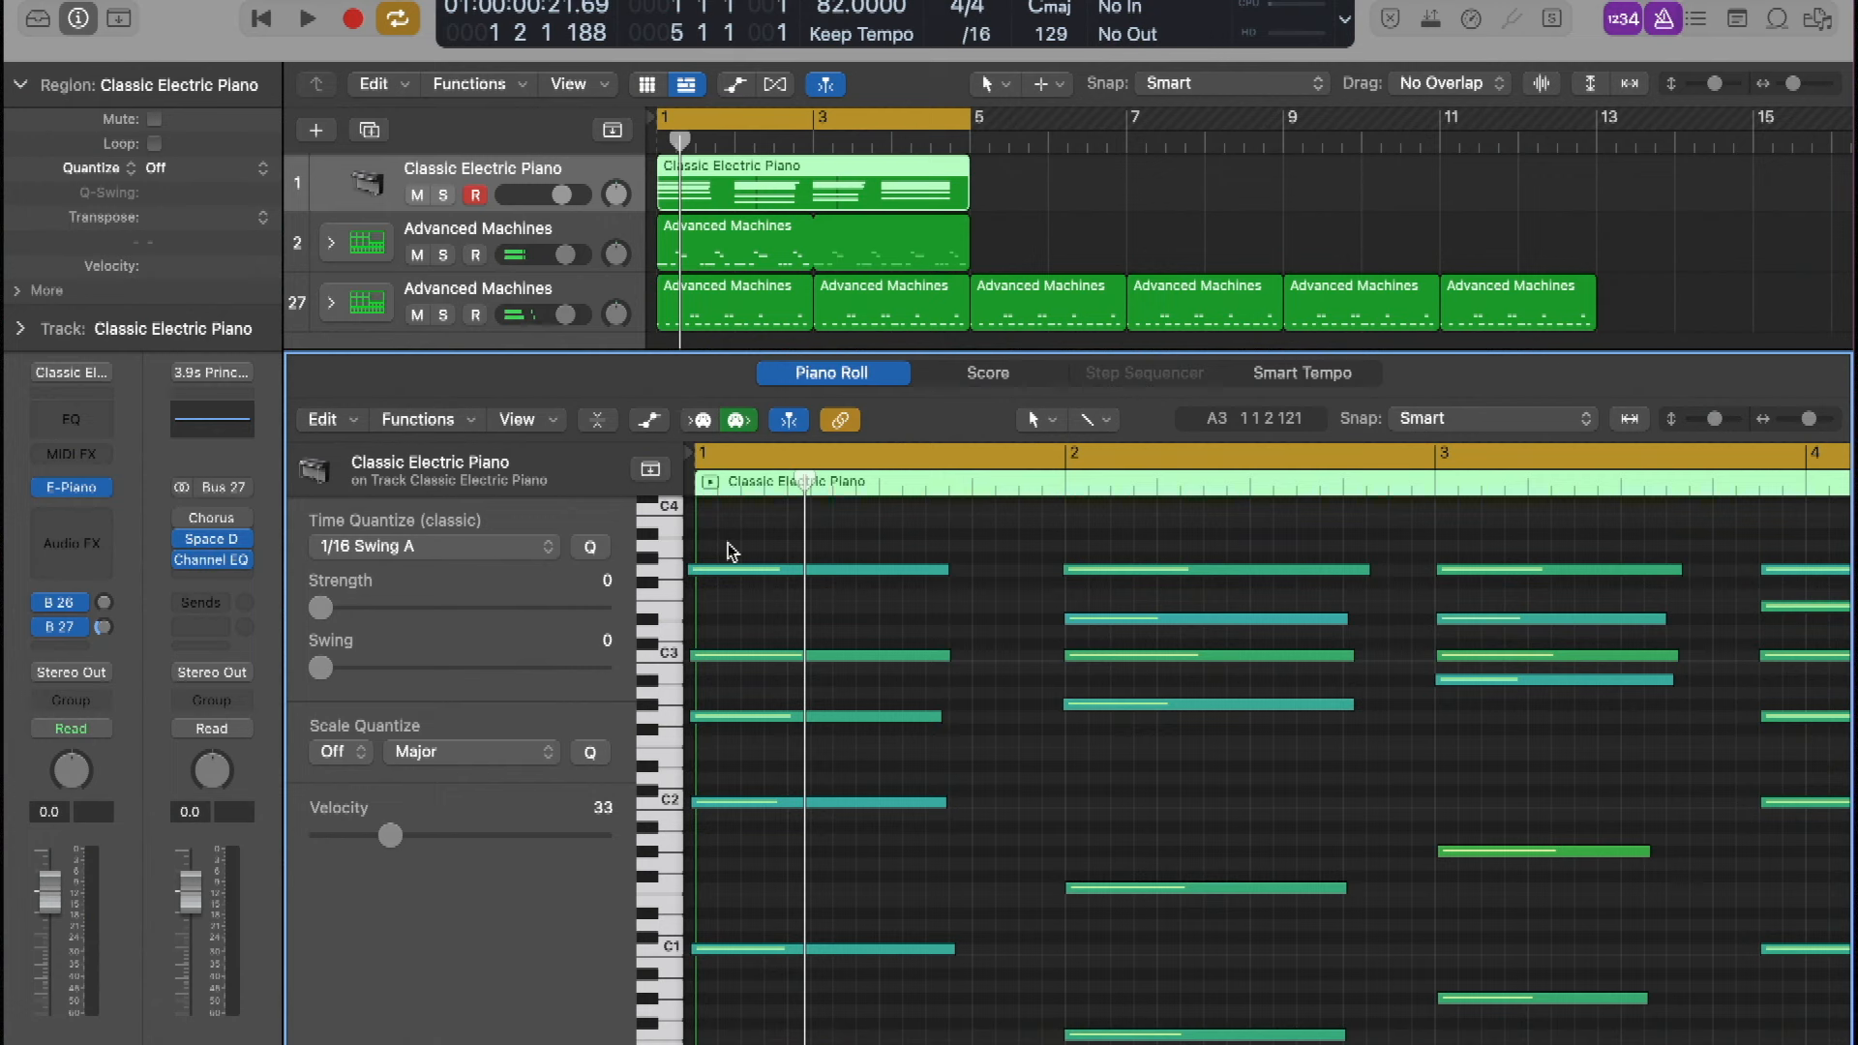
# Shift the five notes of the first chord slightly later and listen to the part with the drums
pyautogui.moveTo(727, 545); pyautogui.dragTo(747, 877)
pyautogui.click(738, 868)
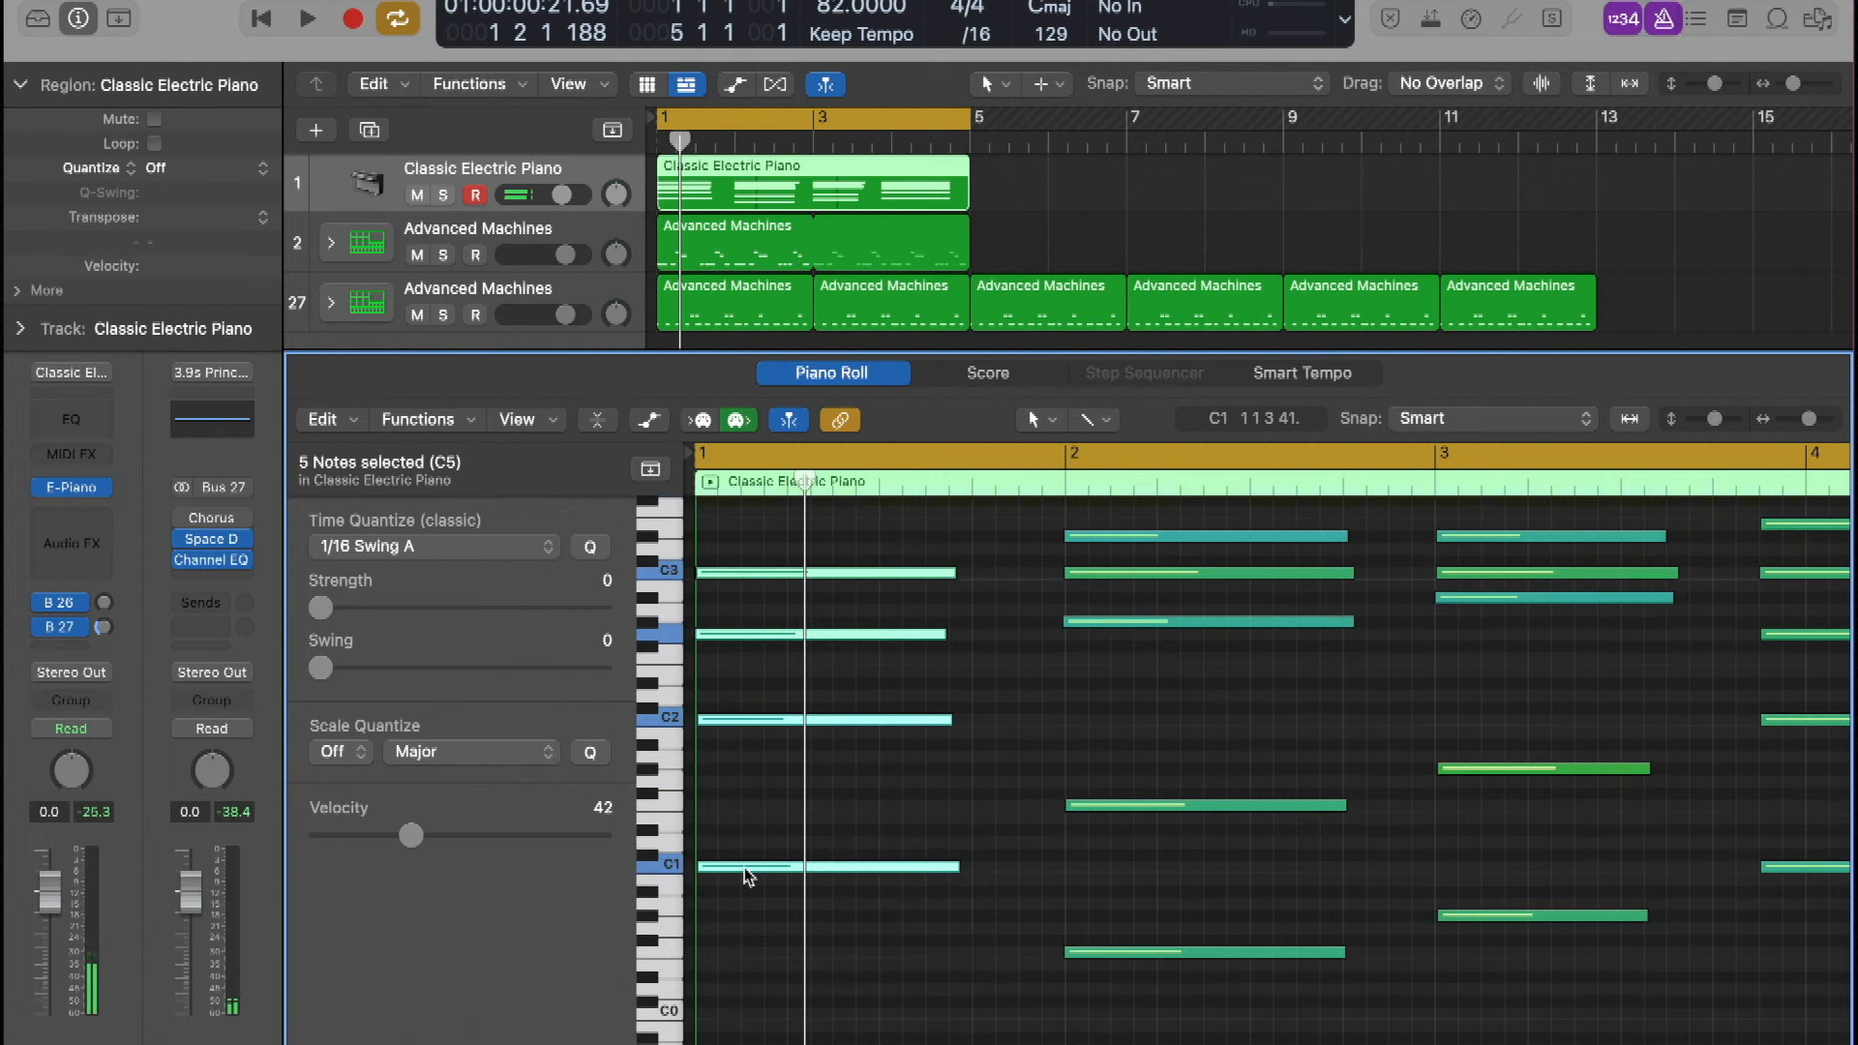
pyautogui.press('space')
pyautogui.scroll(3, 748, 876)
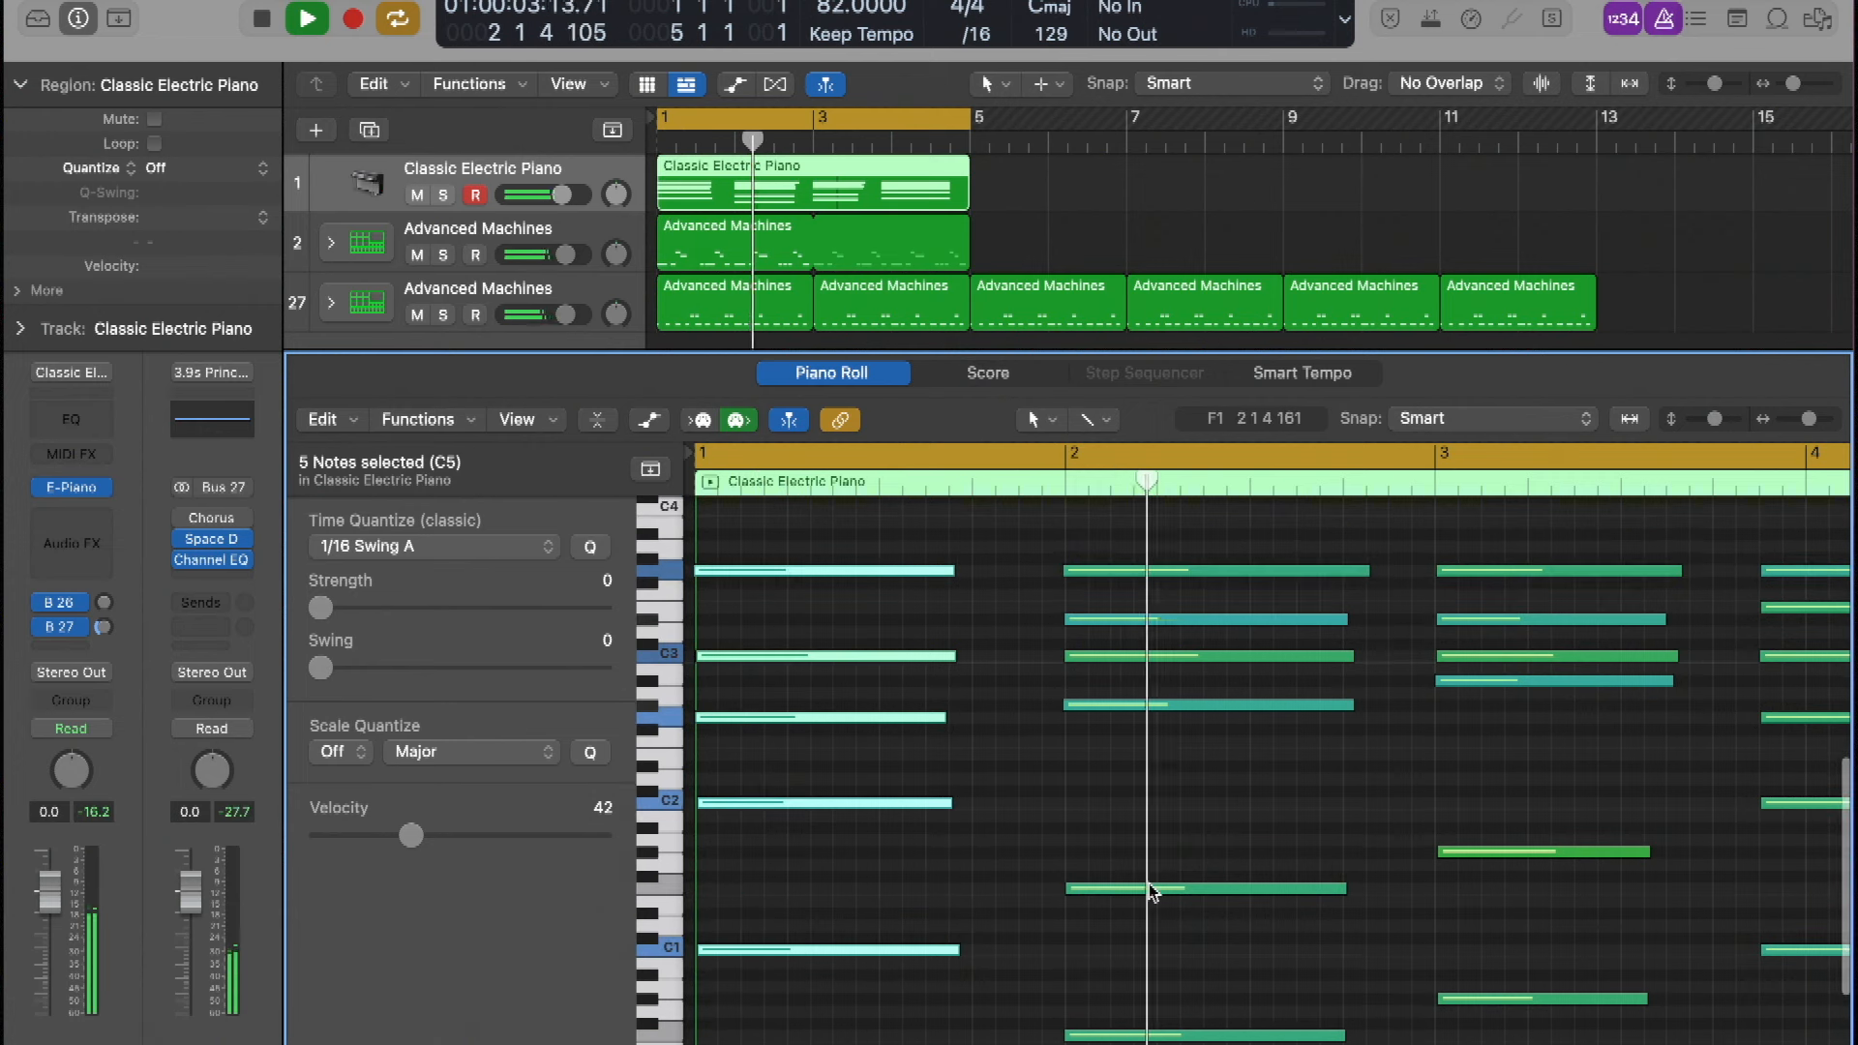
pyautogui.scroll(-2, 1389, 842)
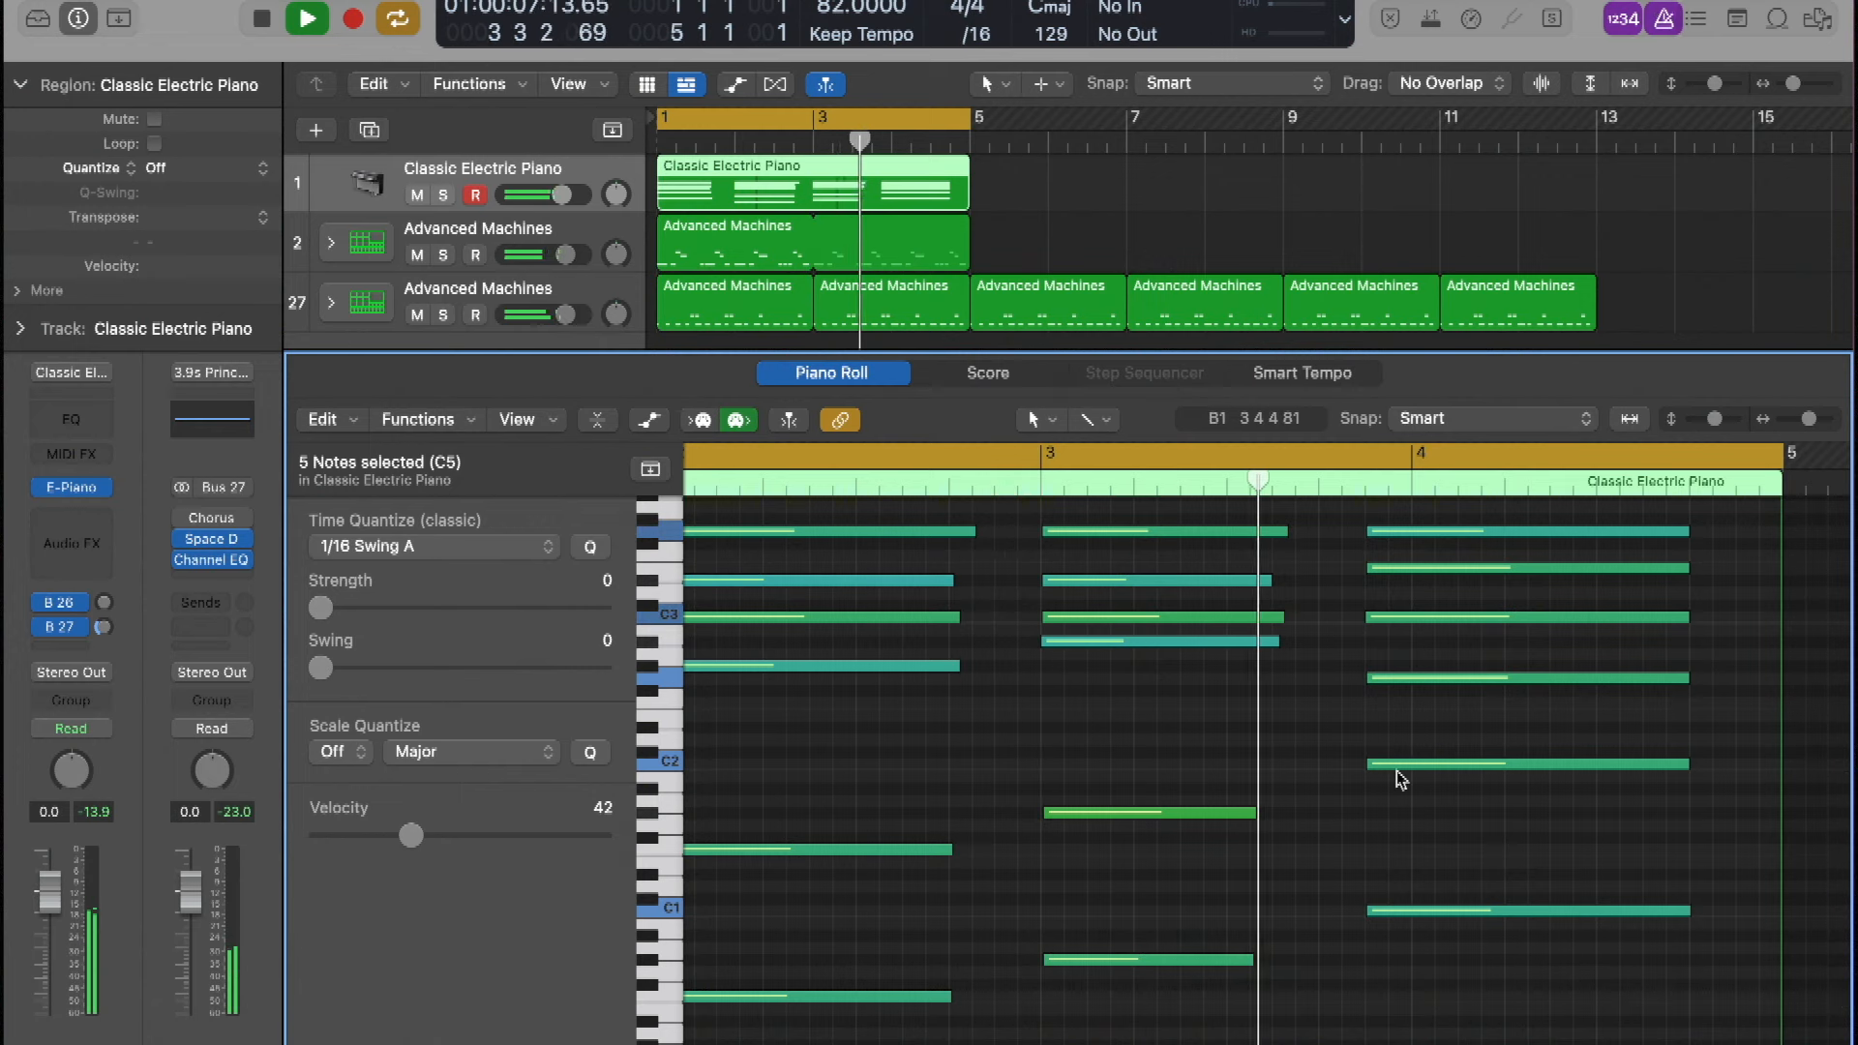
pyautogui.hscroll(-8, 1400, 779)
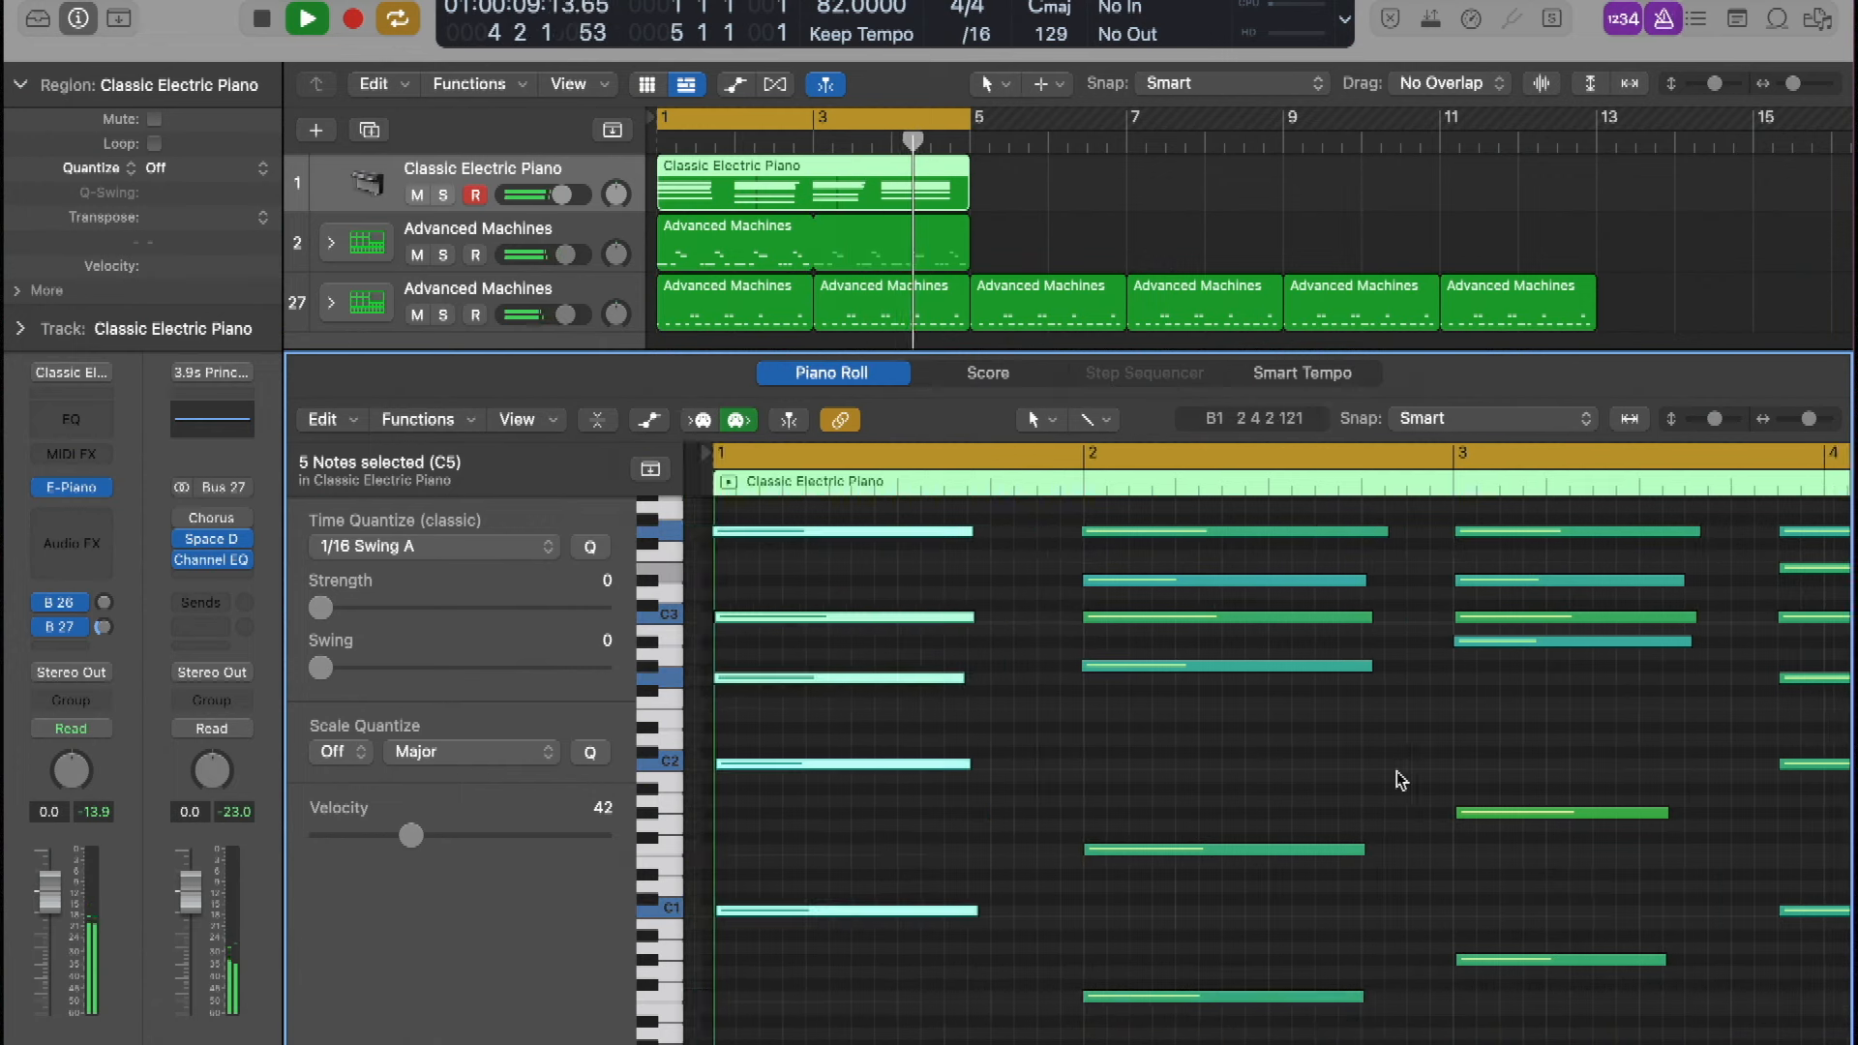
pyautogui.press('space')
# Set the quantize strength of the first chord's five notes to 100 and audition the chord
pyautogui.moveTo(759, 987); pyautogui.dragTo(833, 508)
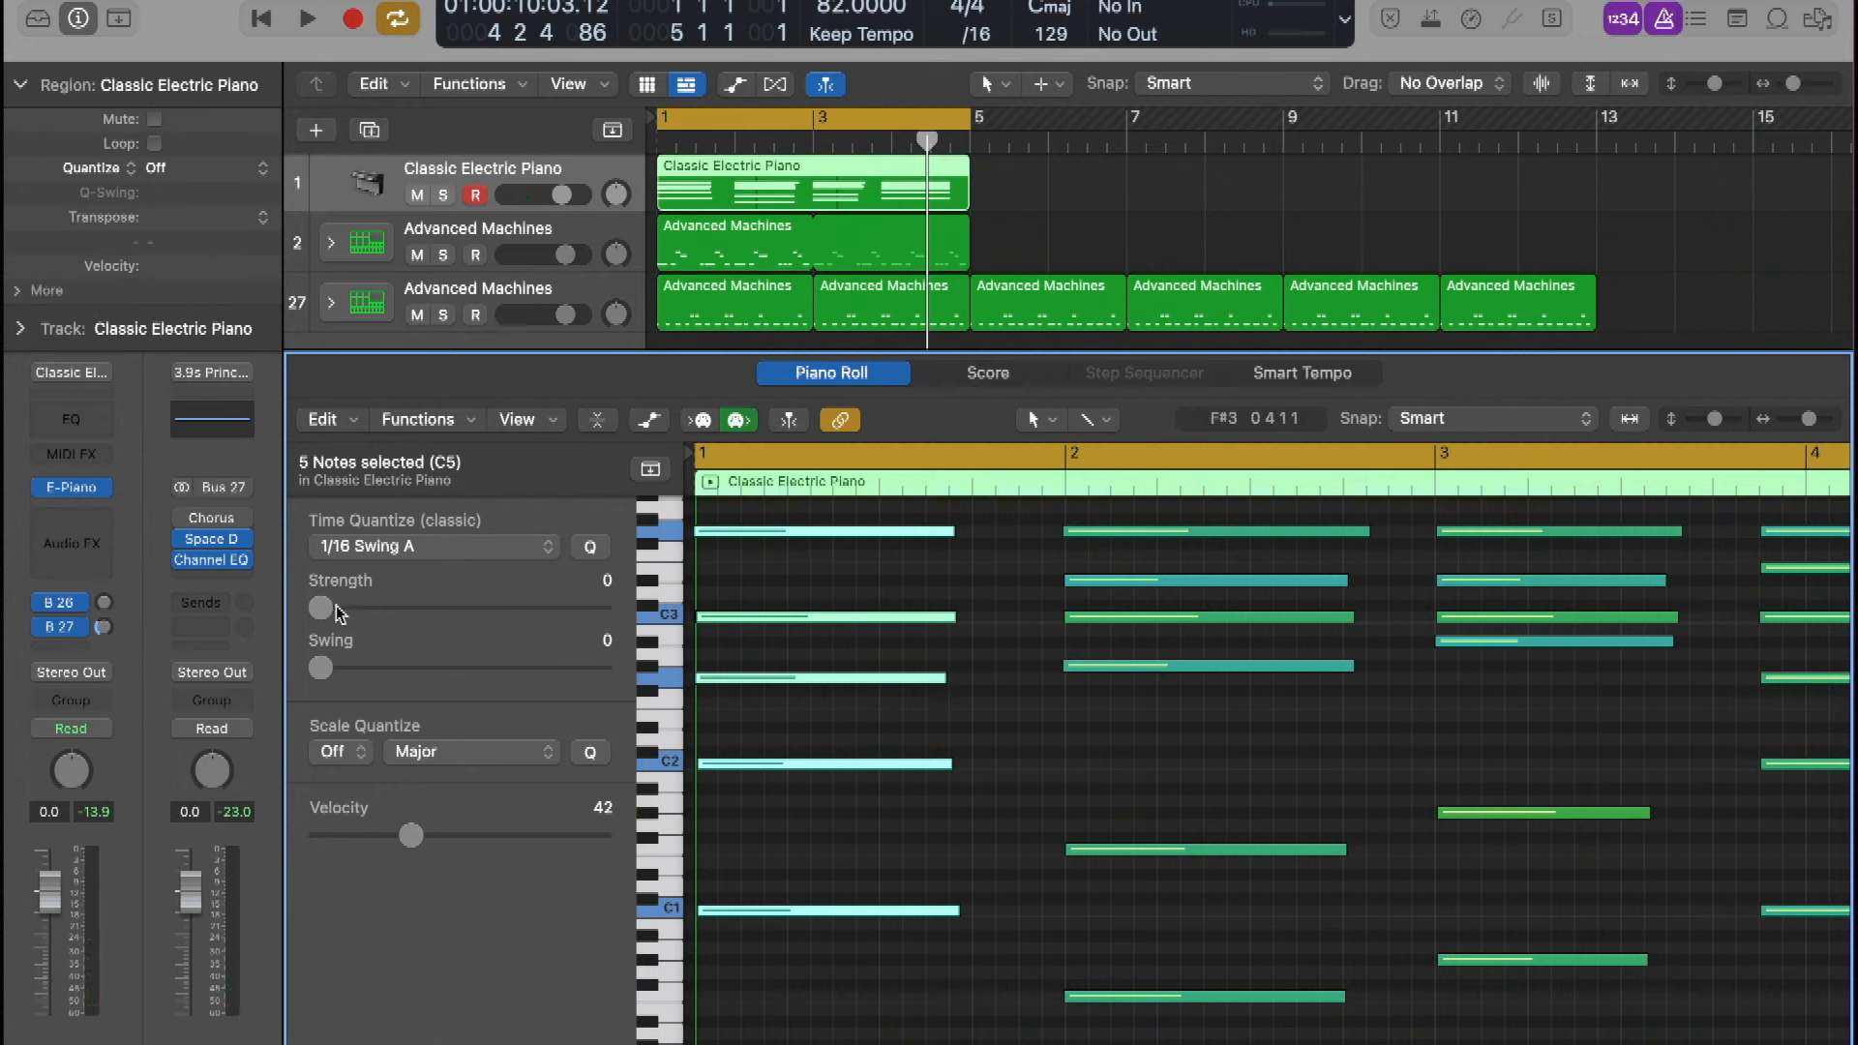
pyautogui.moveTo(339, 614); pyautogui.dragTo(889, 634)
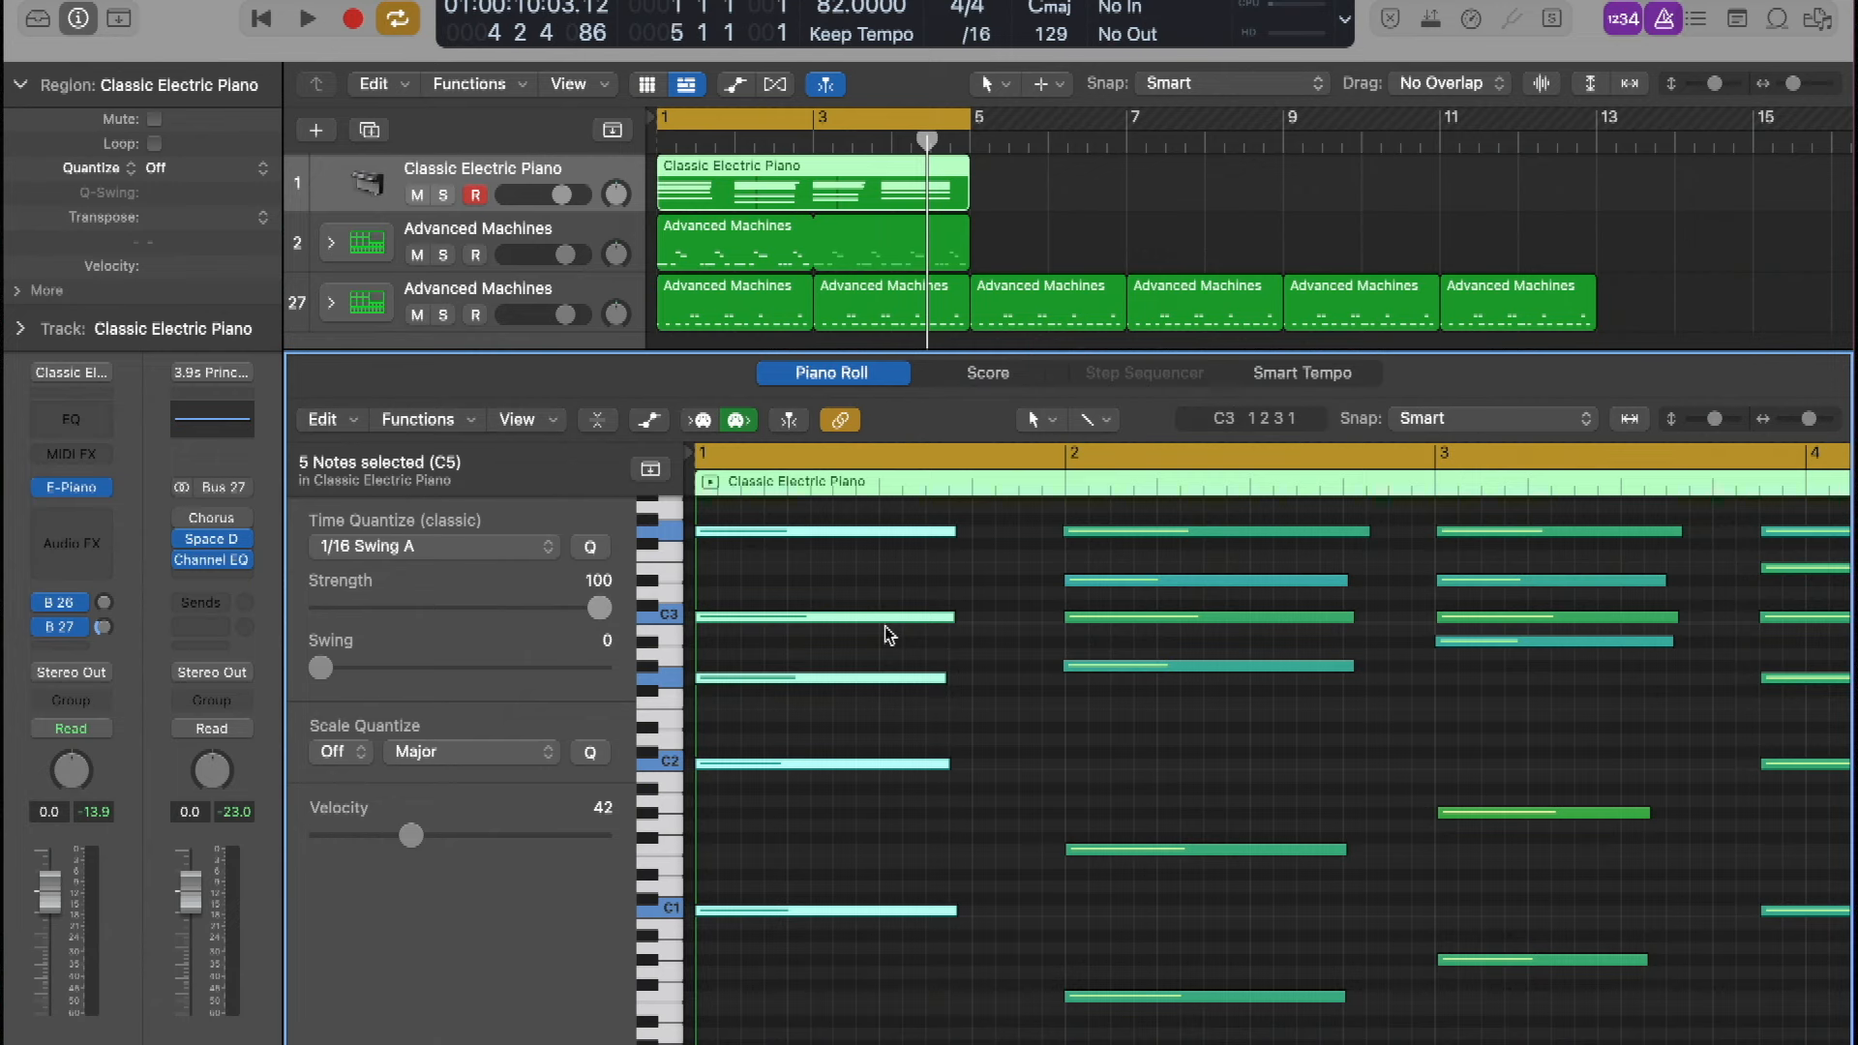
pyautogui.press('space')
pyautogui.scroll(-1, 842, 697)
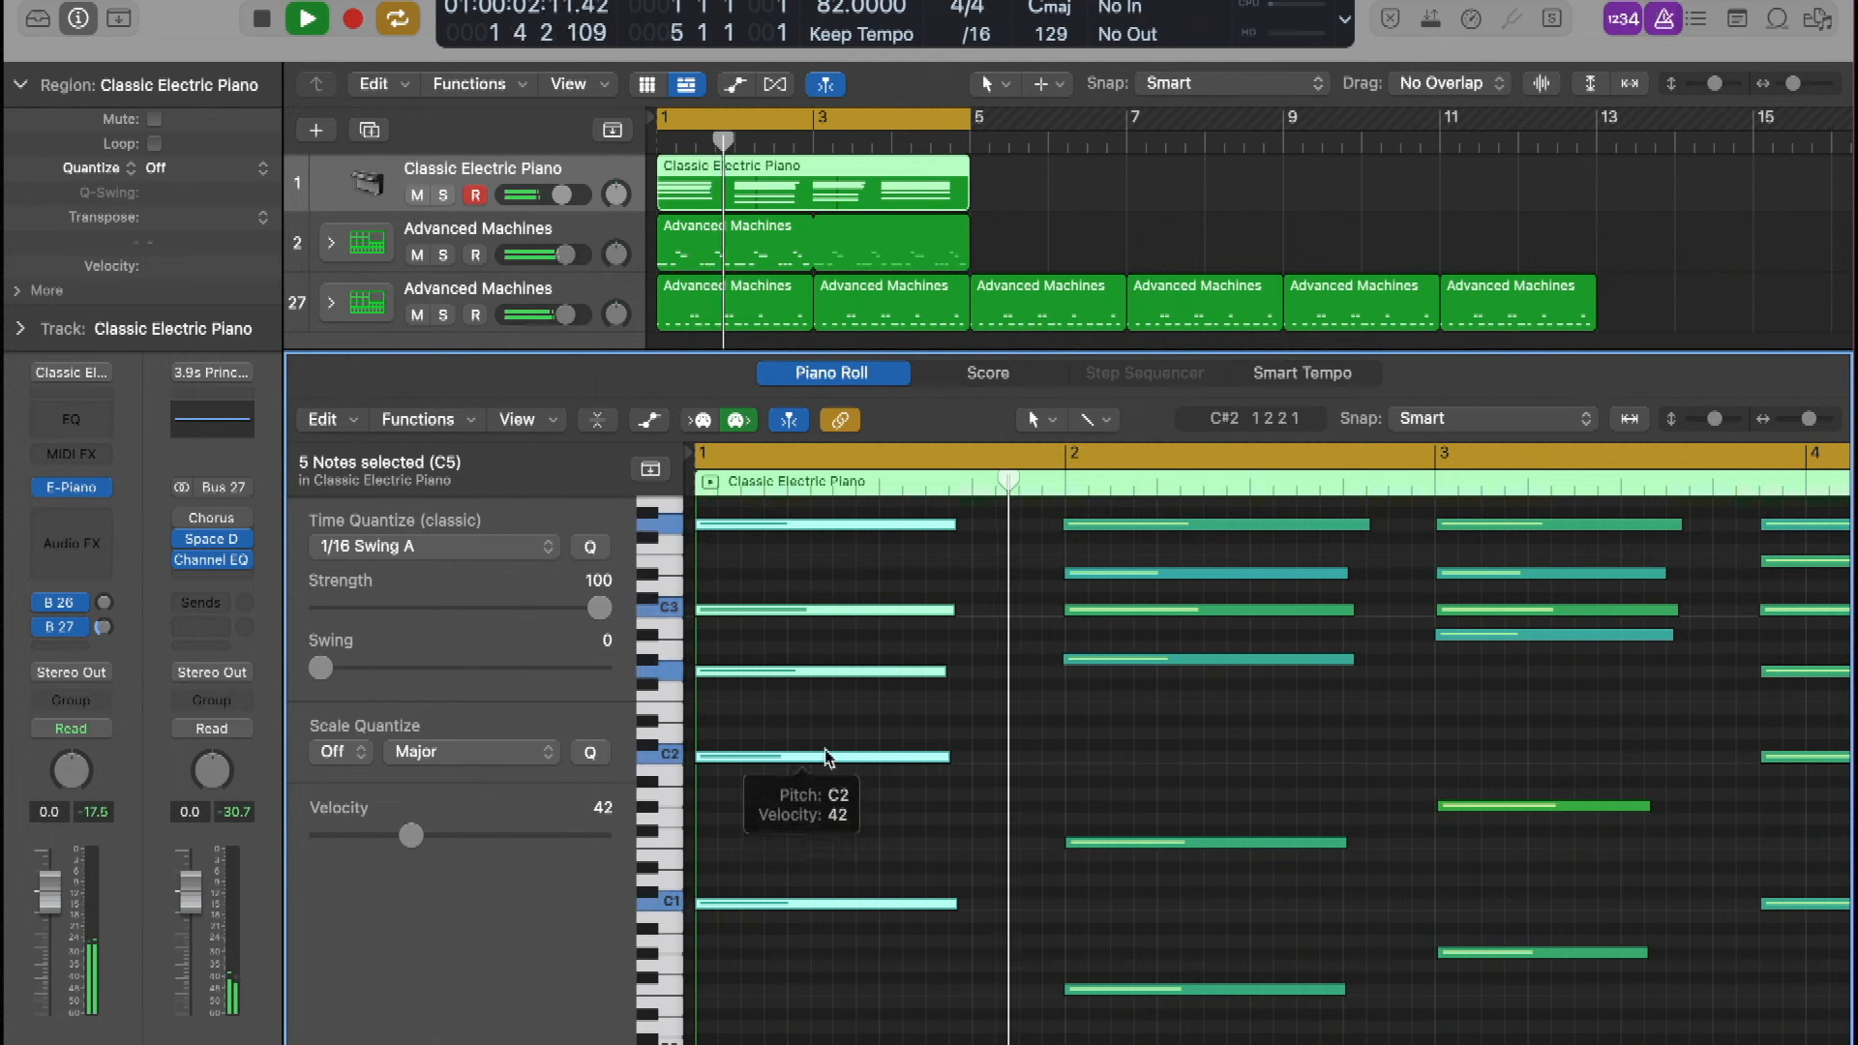
pyautogui.press('space')
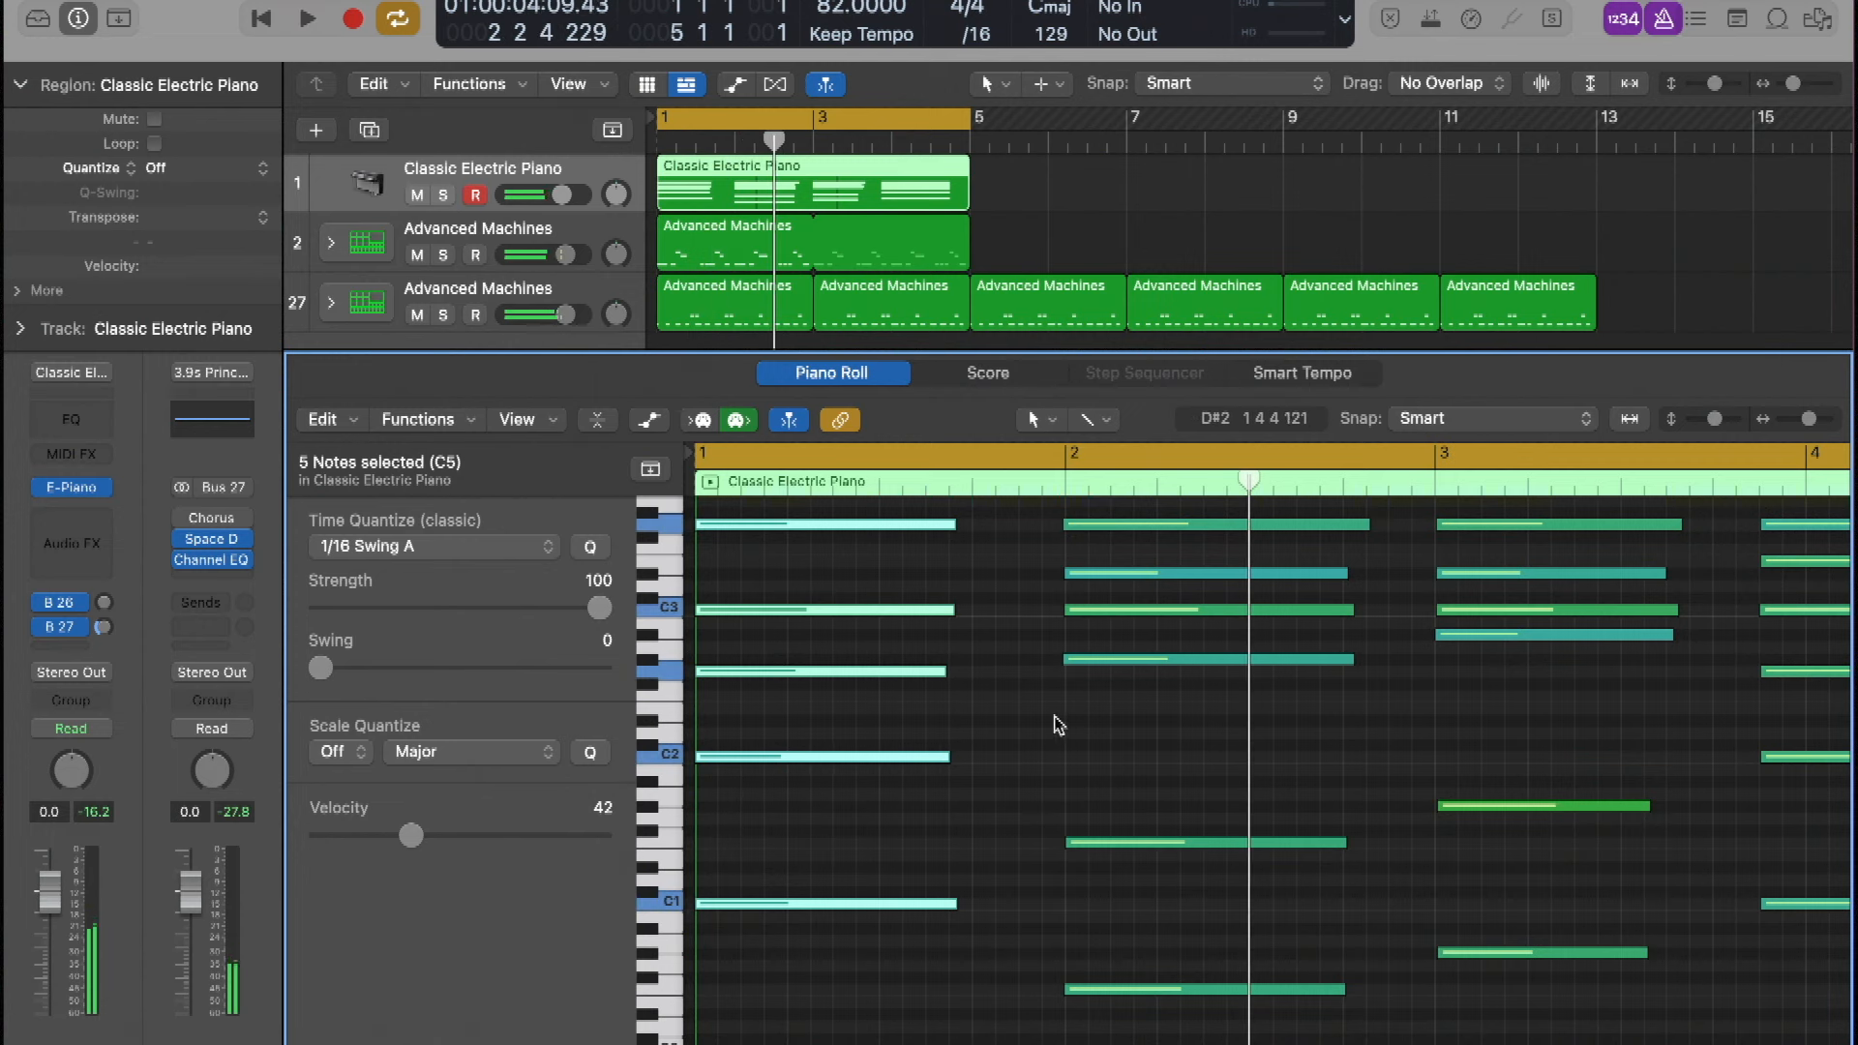
# Set the quantize strength of all electric piano notes to 0 and listen to the opening chords
pyautogui.click(949, 726)
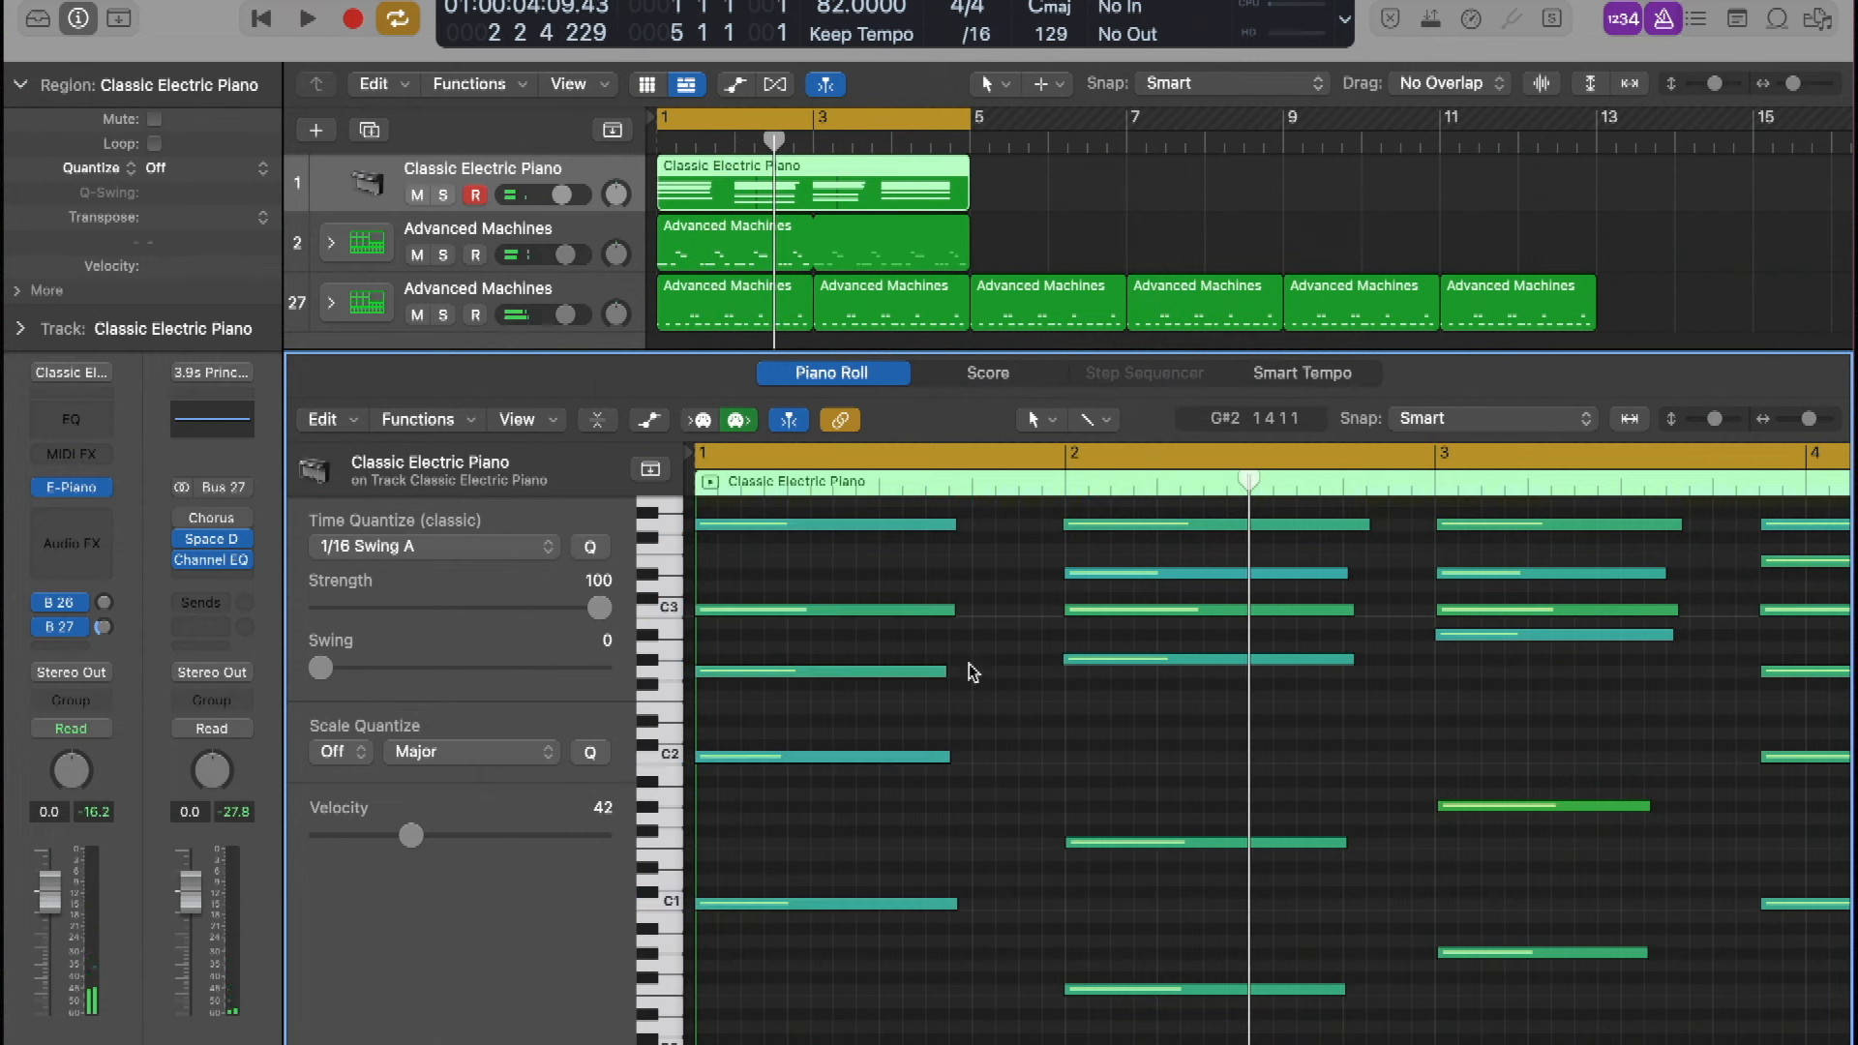
pyautogui.press('space')
pyautogui.press('space')
pyautogui.press('super+a')
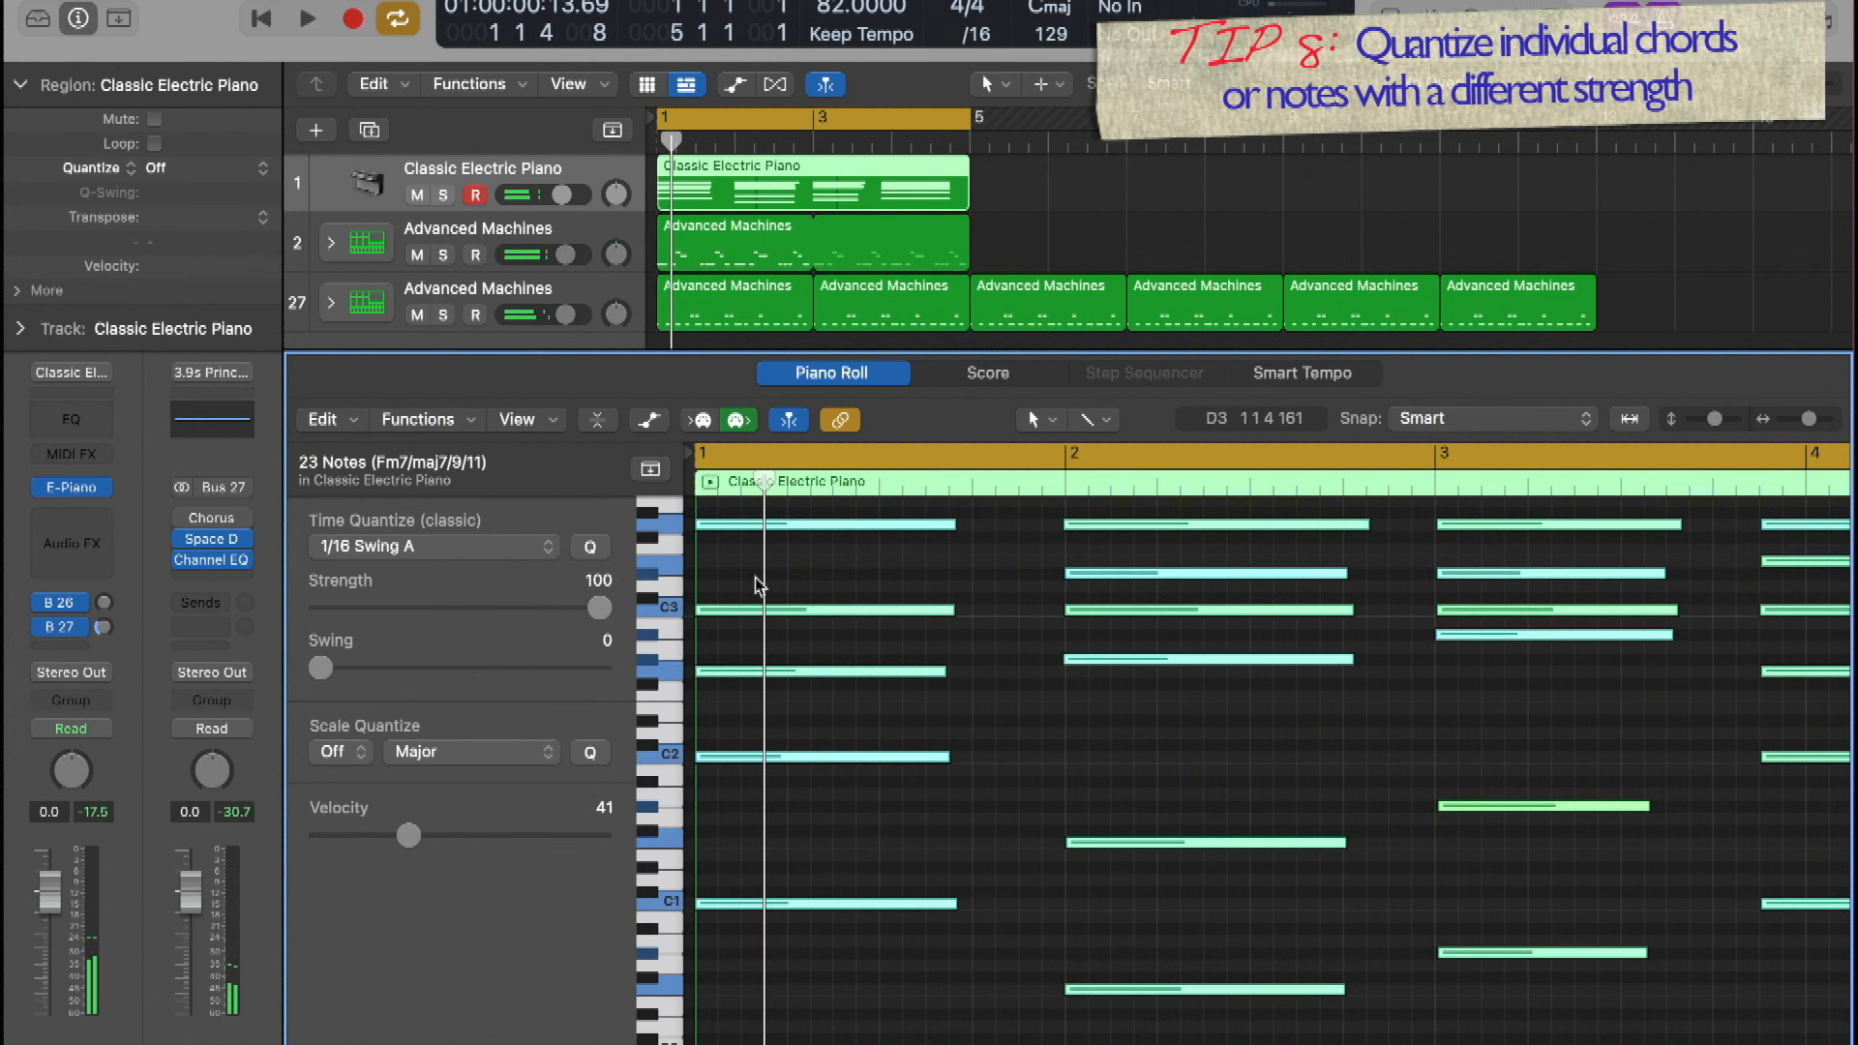
pyautogui.moveTo(600, 608); pyautogui.dragTo(303, 595)
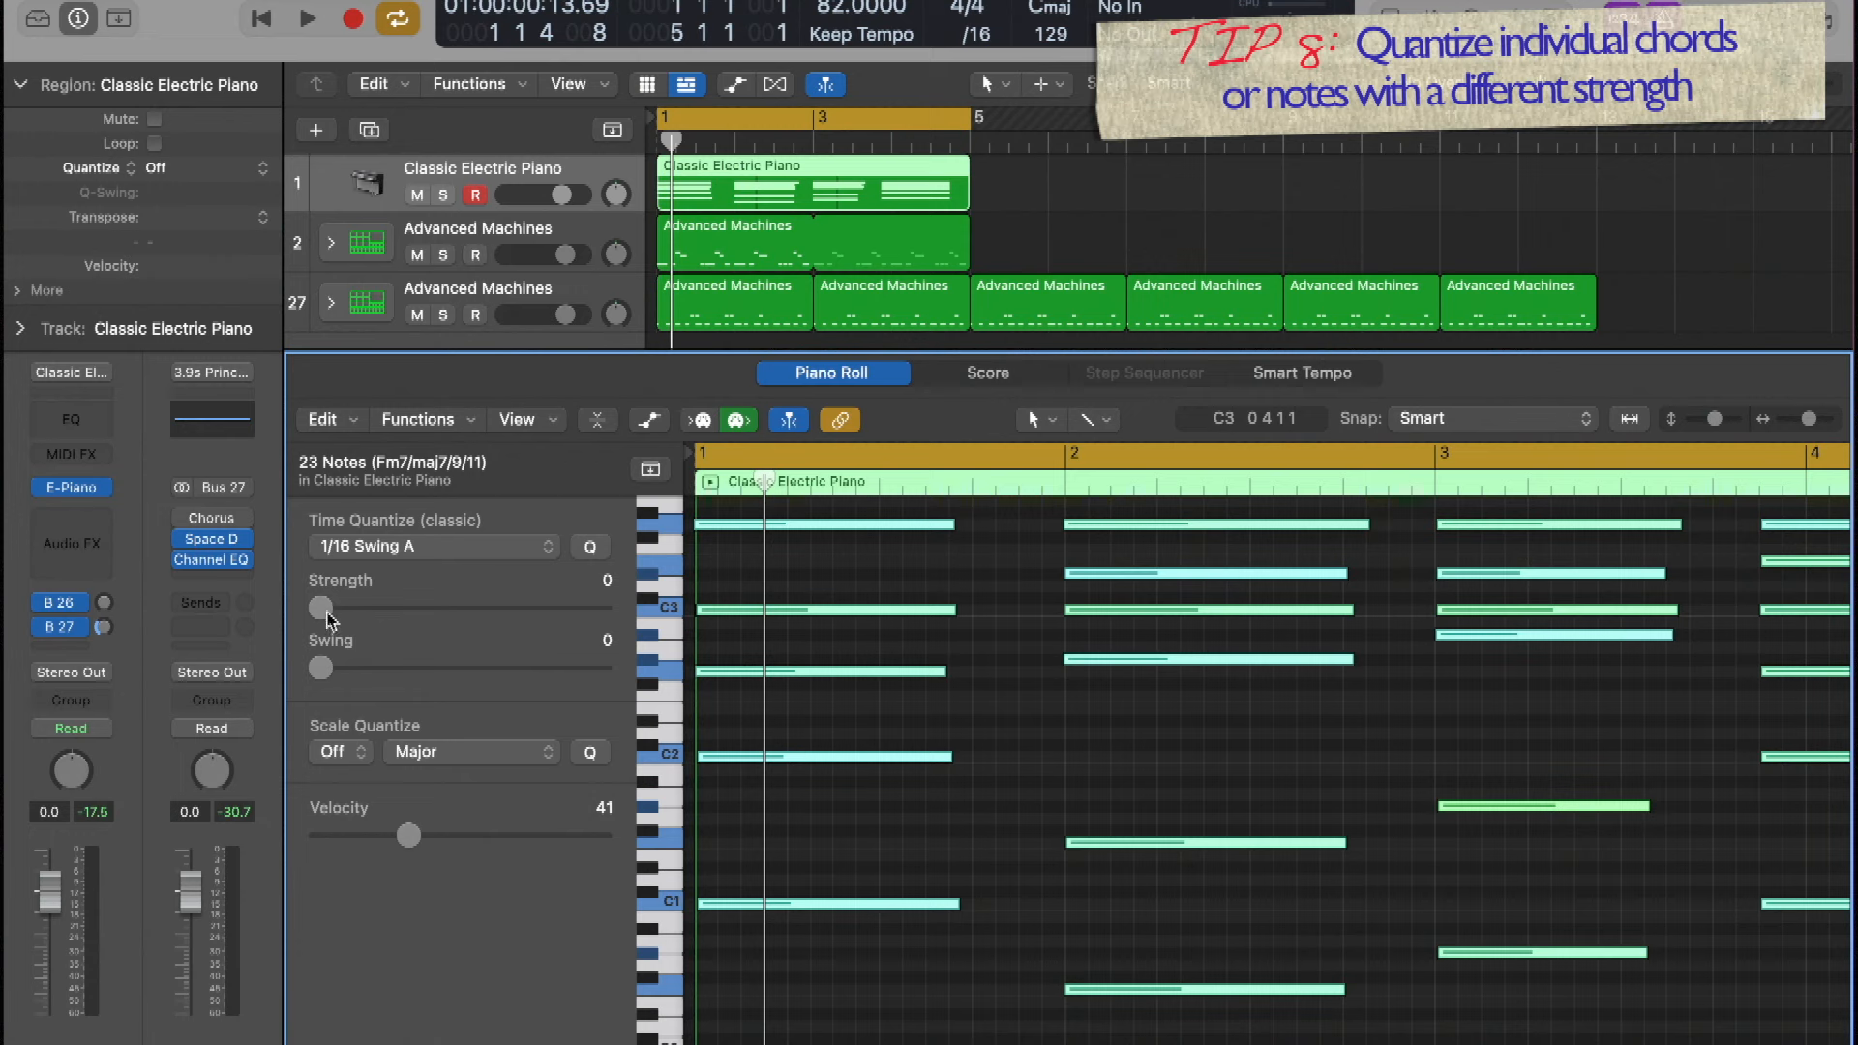
pyautogui.press('space')
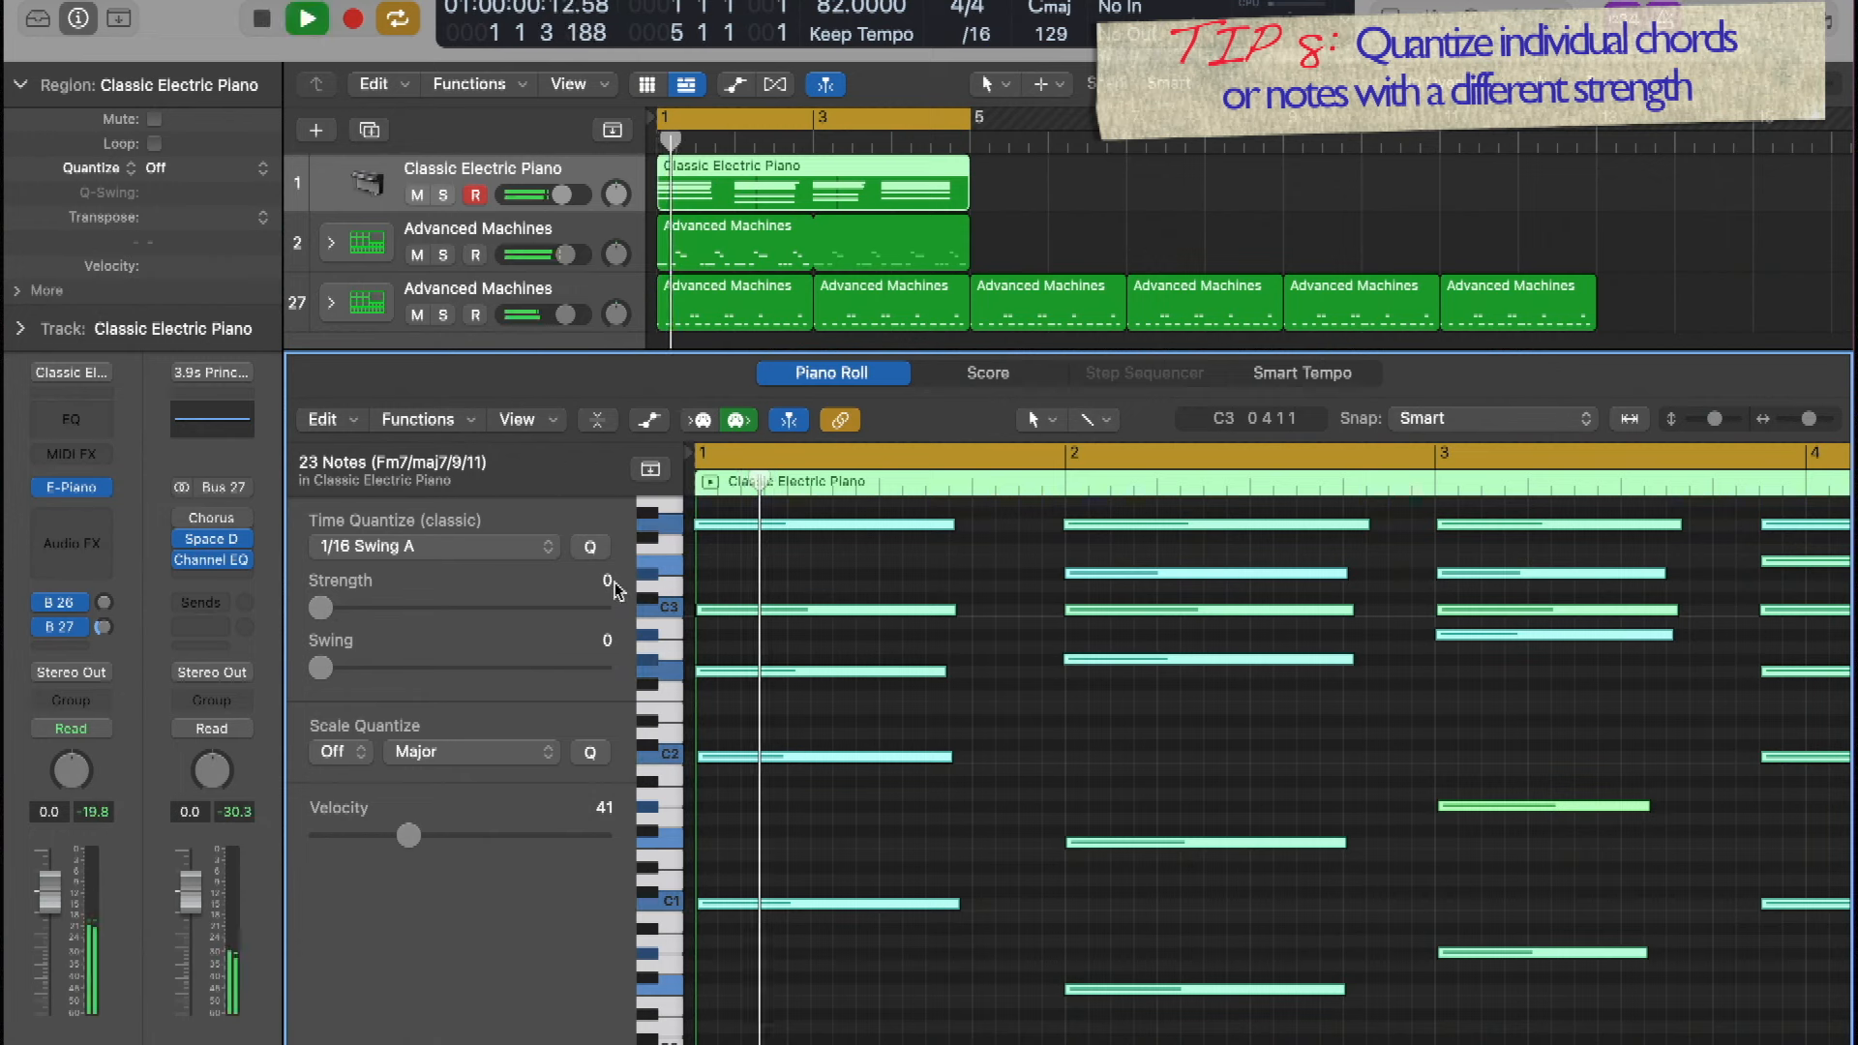
pyautogui.press('space')
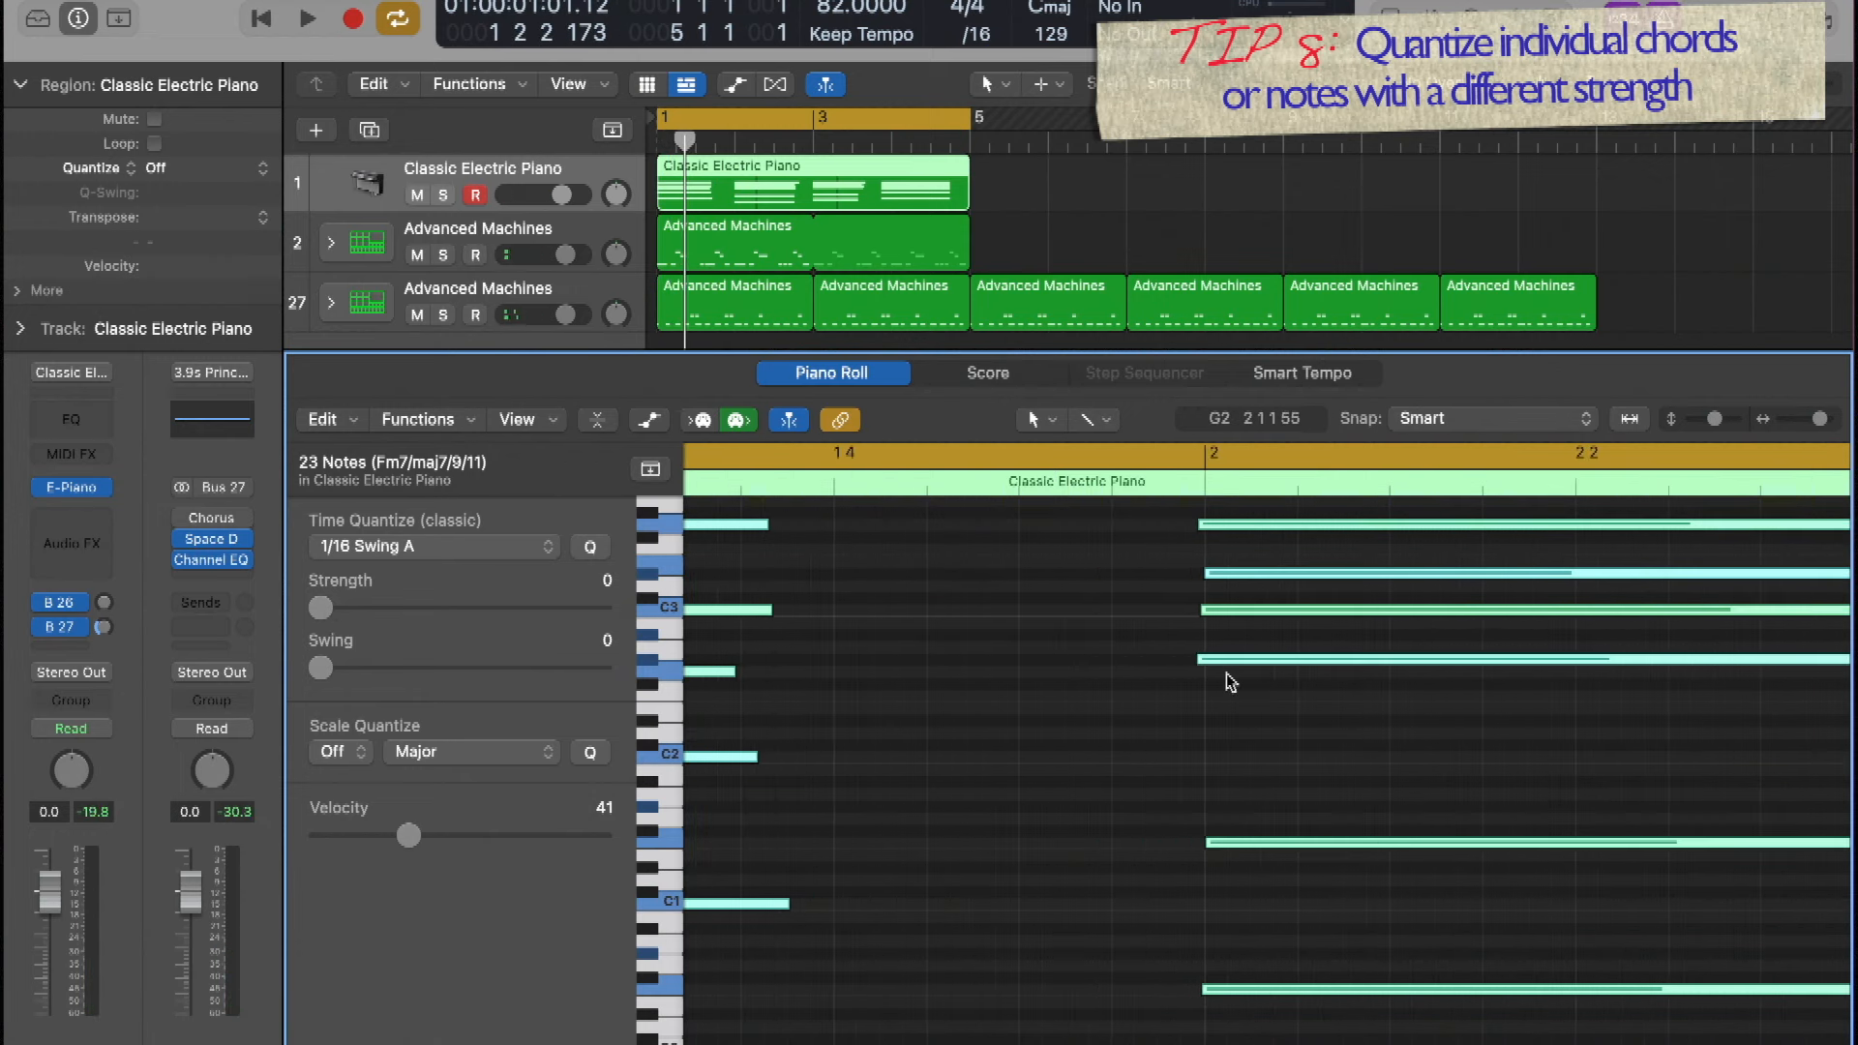
pyautogui.press('space')
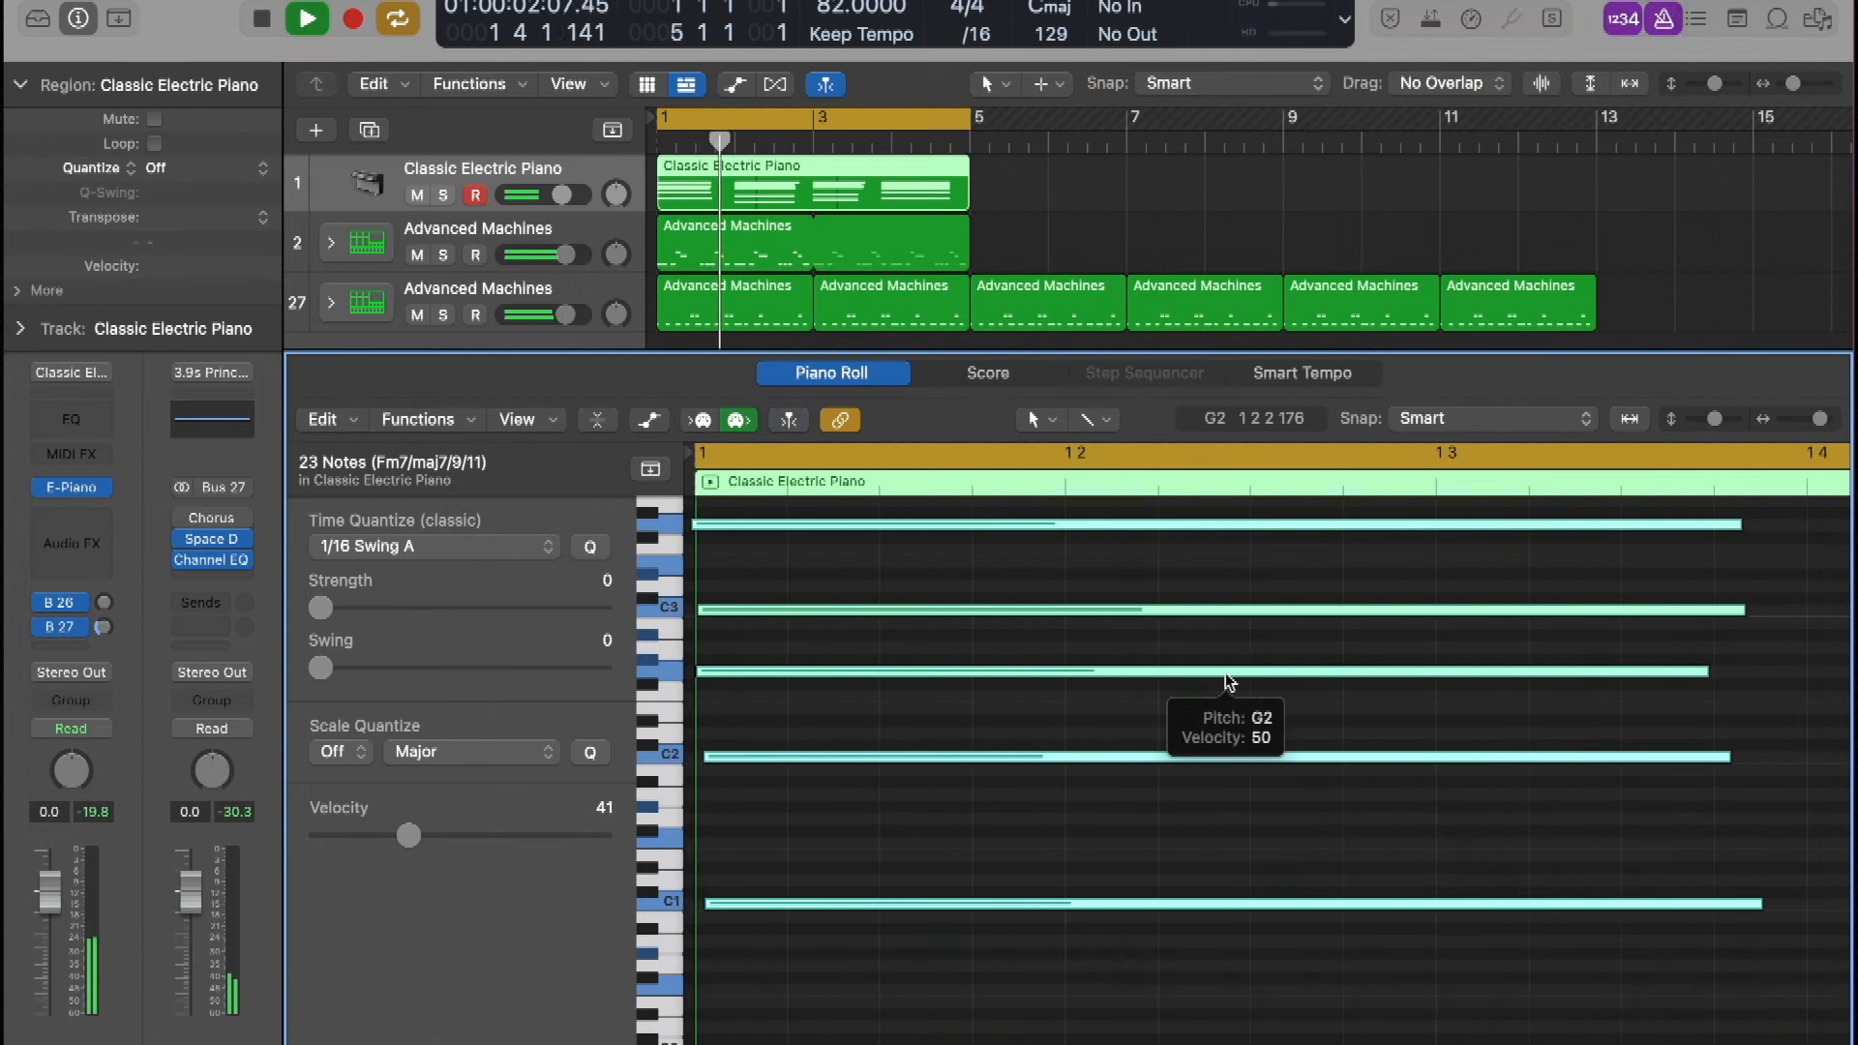
pyautogui.press('space')
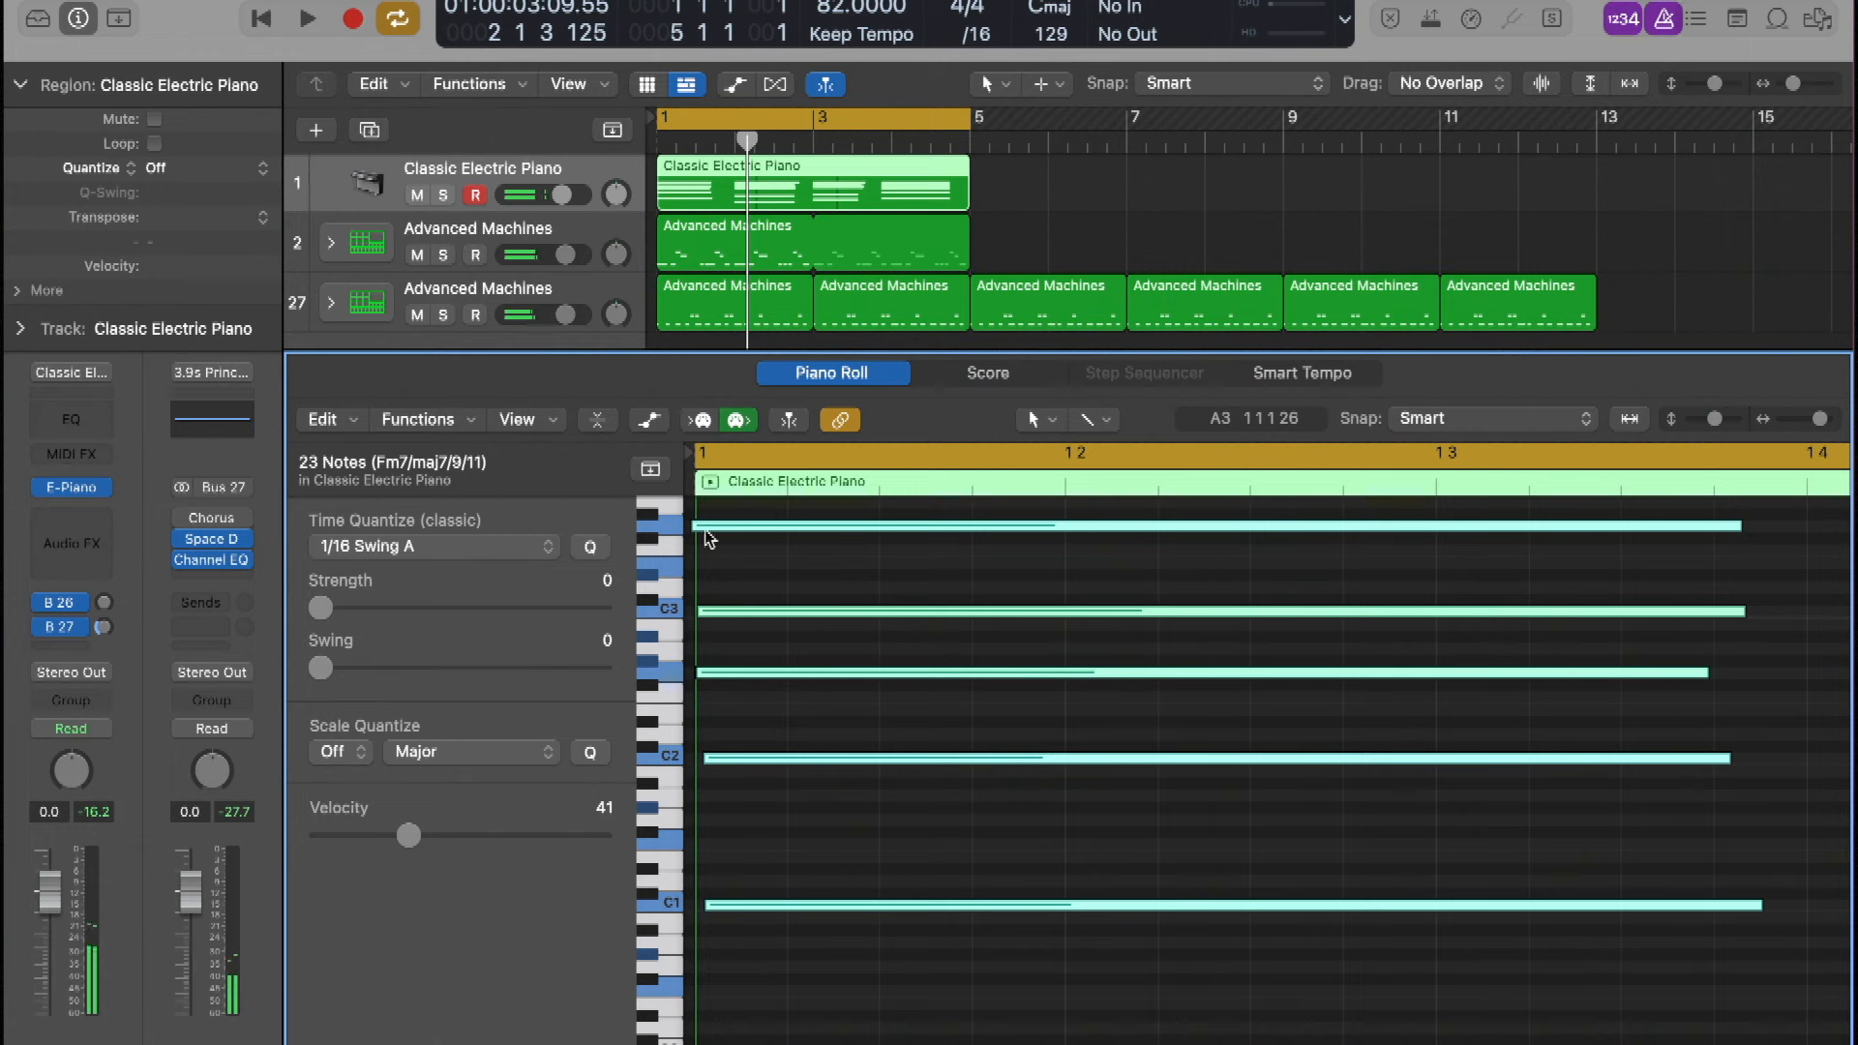
# Quantize only the five notes of the first chord to 1/16 Swing A at strength 100 and play the region
pyautogui.click(862, 552)
pyautogui.click(856, 525)
pyautogui.click(592, 548)
pyautogui.moveTo(327, 617); pyautogui.dragTo(961, 619)
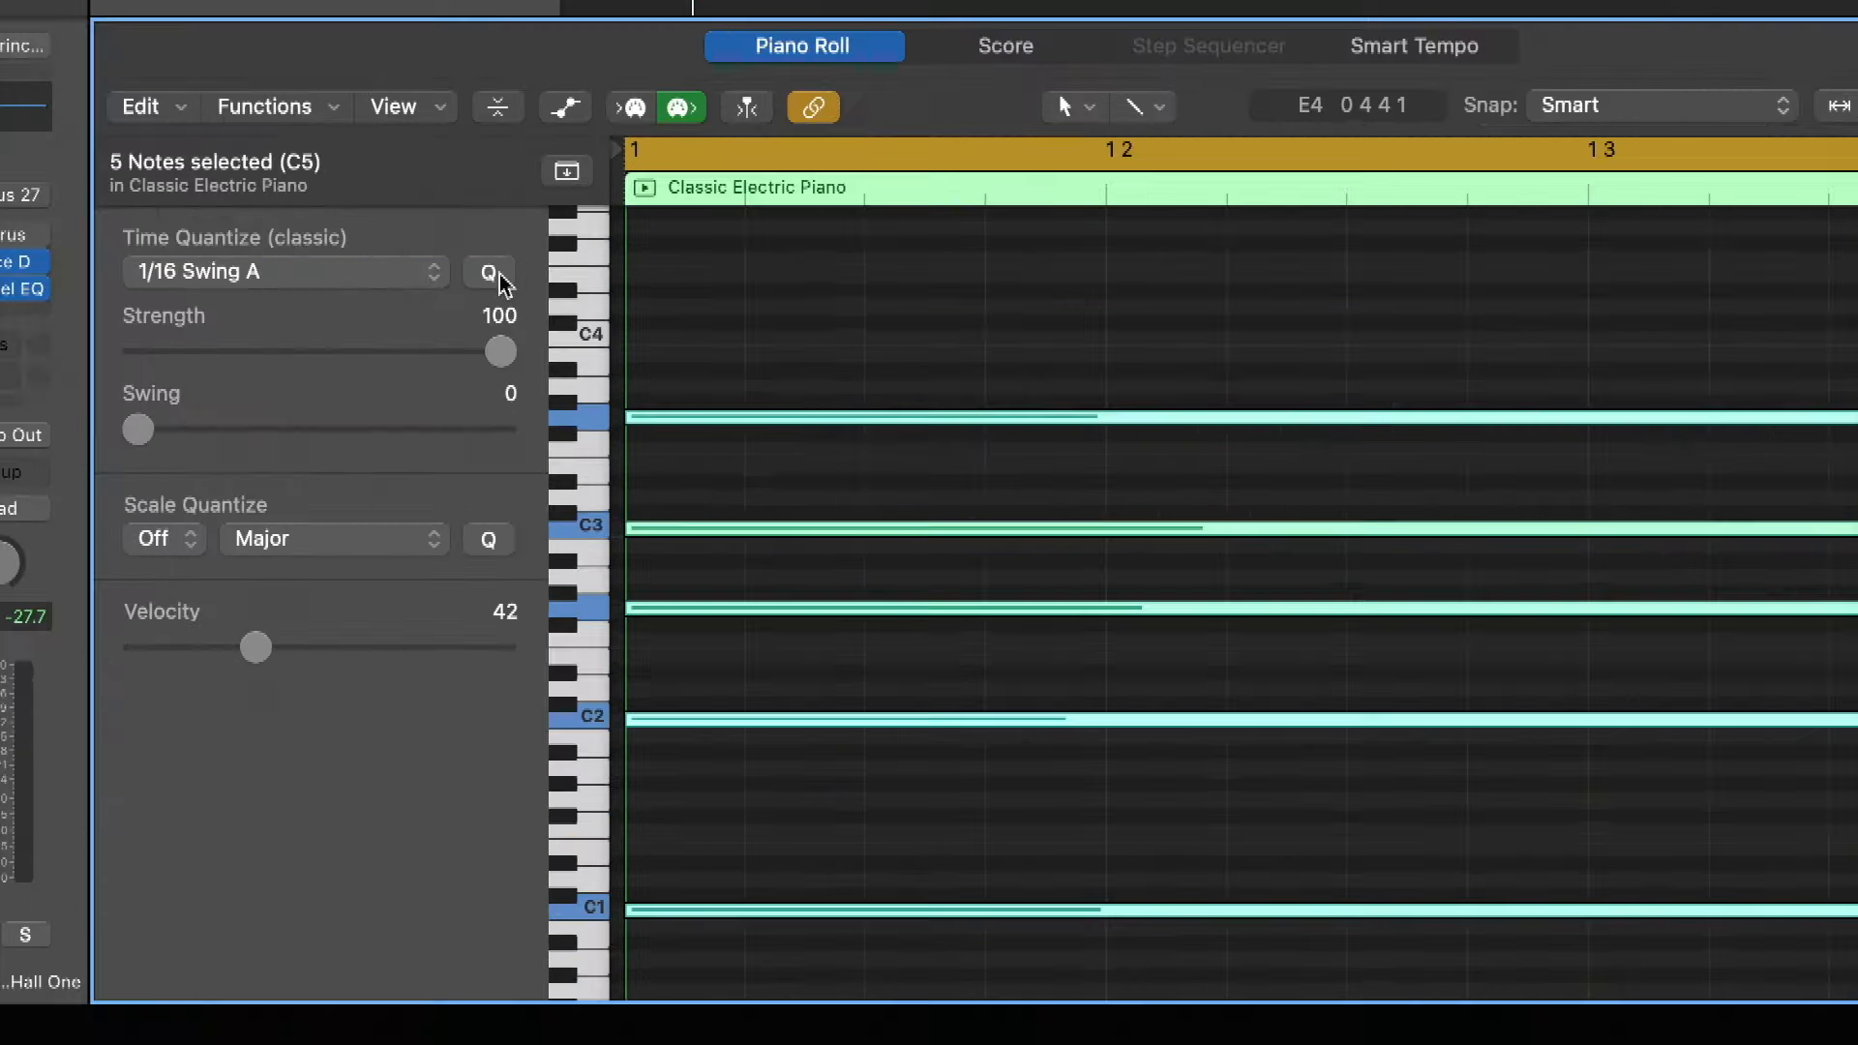
pyautogui.press('space')
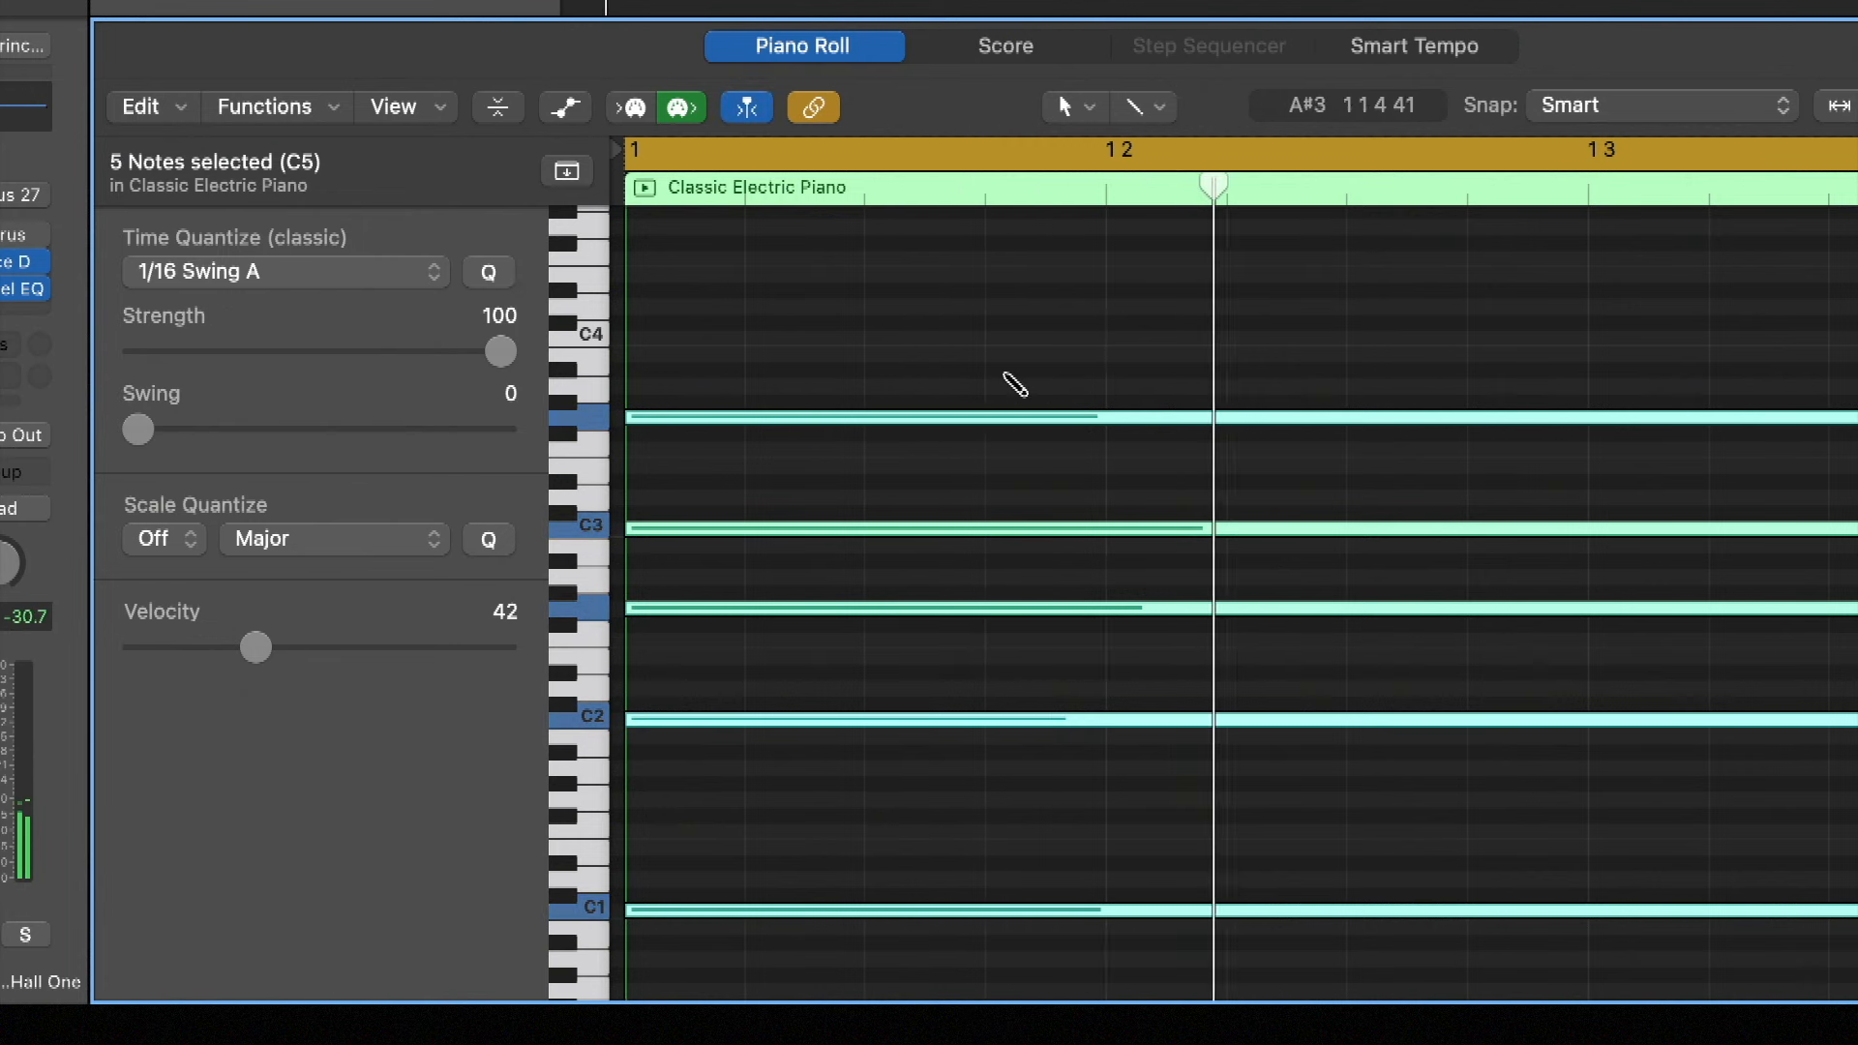
pyautogui.press('super+Left')
pyautogui.press('super+Left')
pyautogui.press('super+Left')
pyautogui.press('super+Left')
pyautogui.press('super+Left')
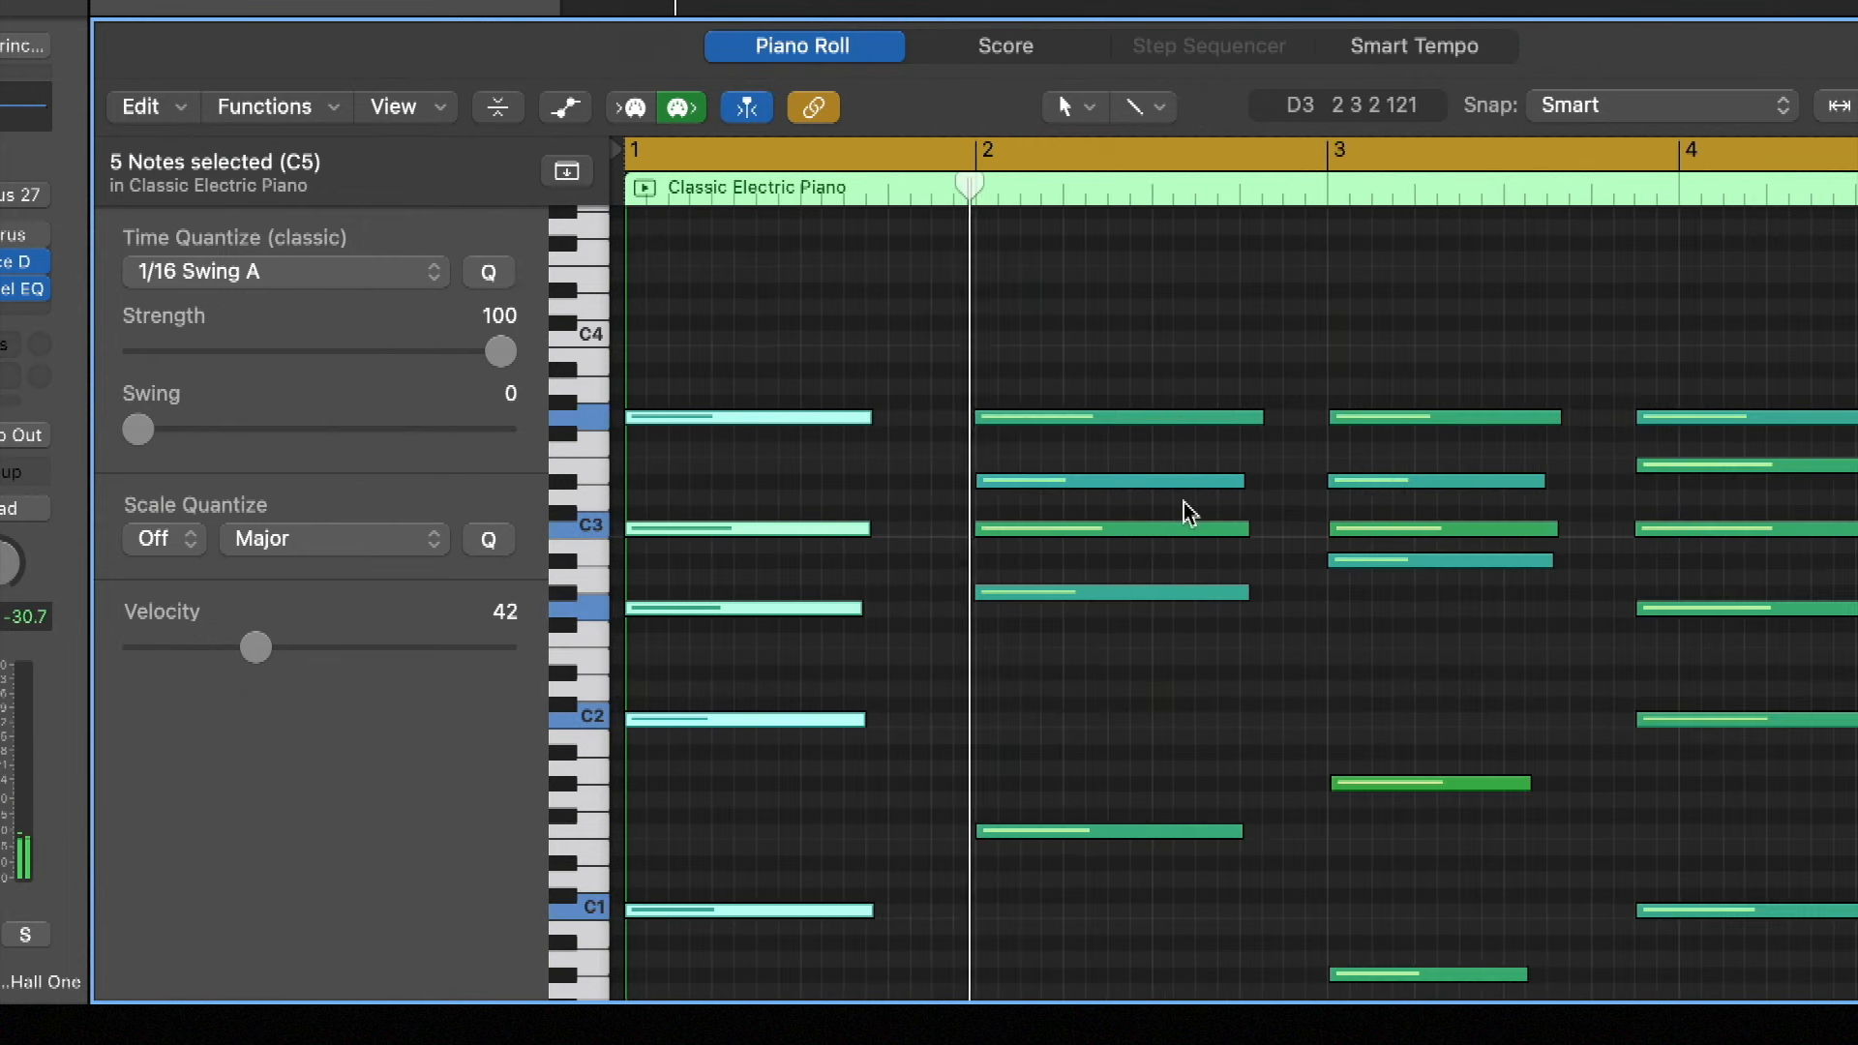
pyautogui.scroll(-4, 1185, 513)
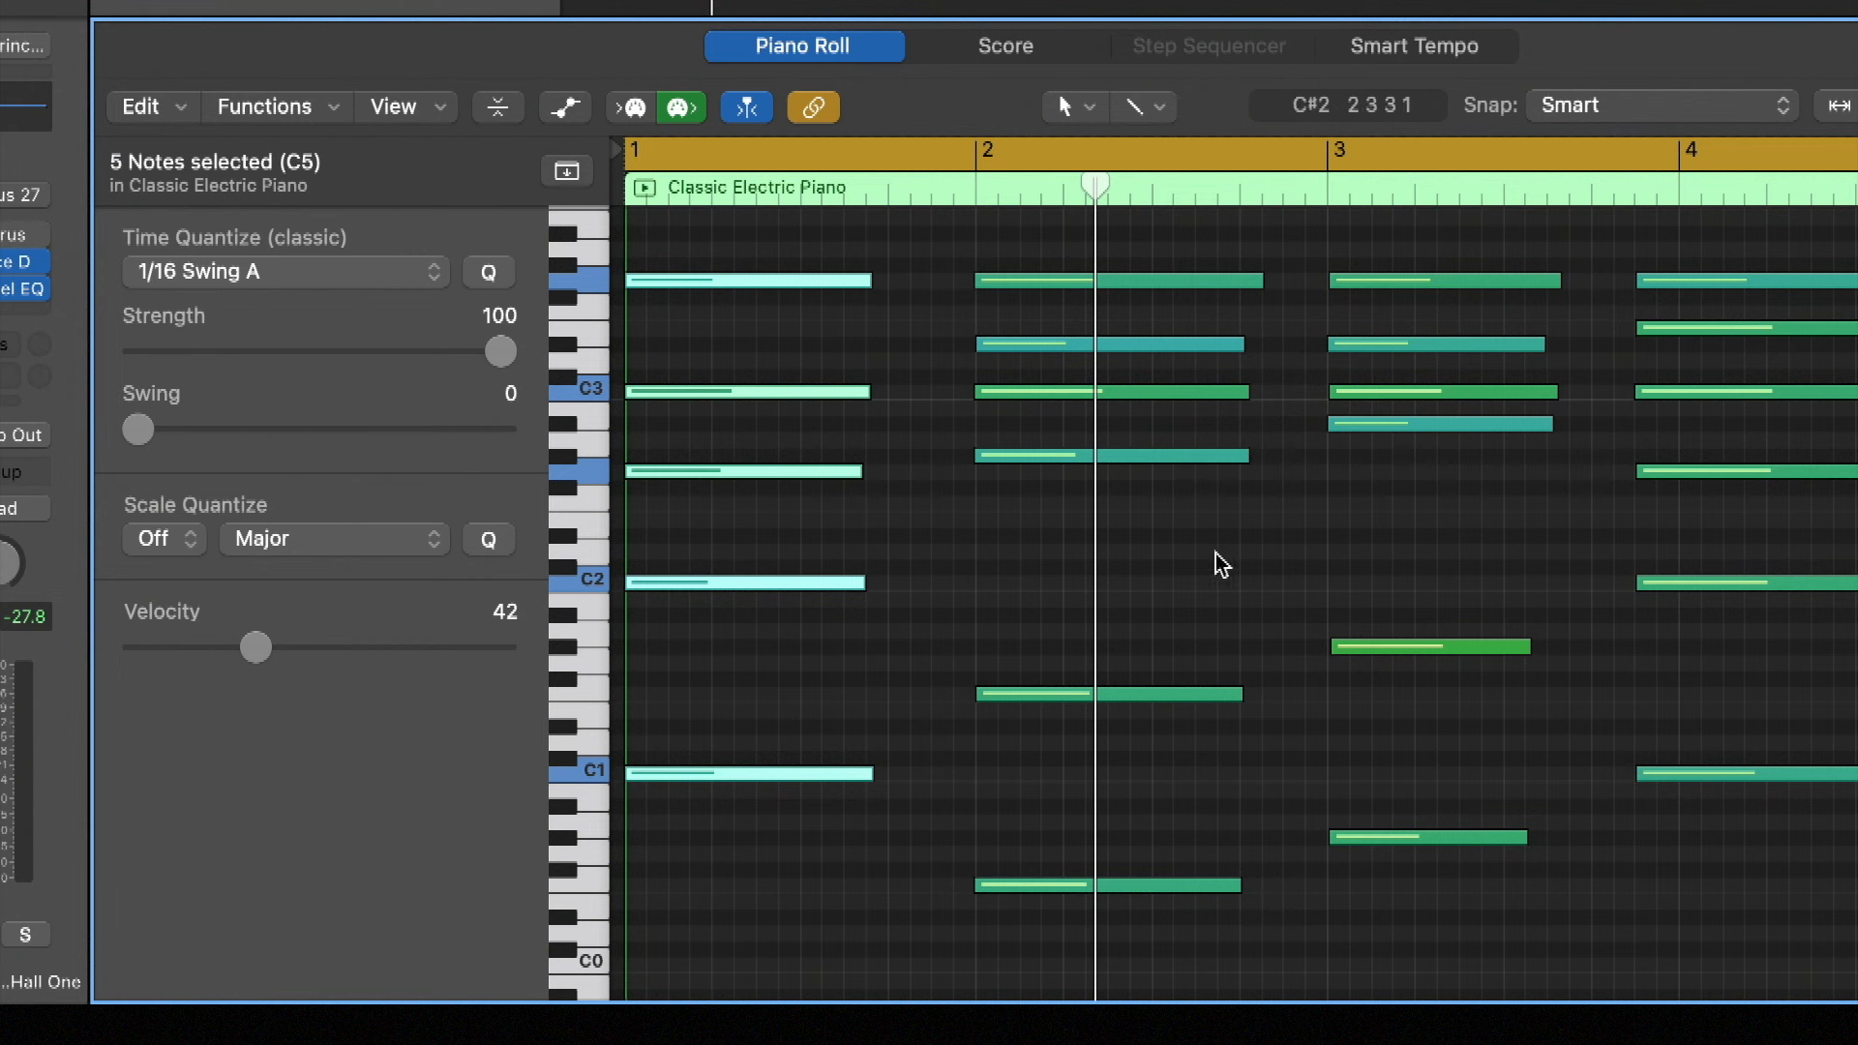
# Scale-quantize all notes of the electric piano region to C Major
pyautogui.click(173, 542)
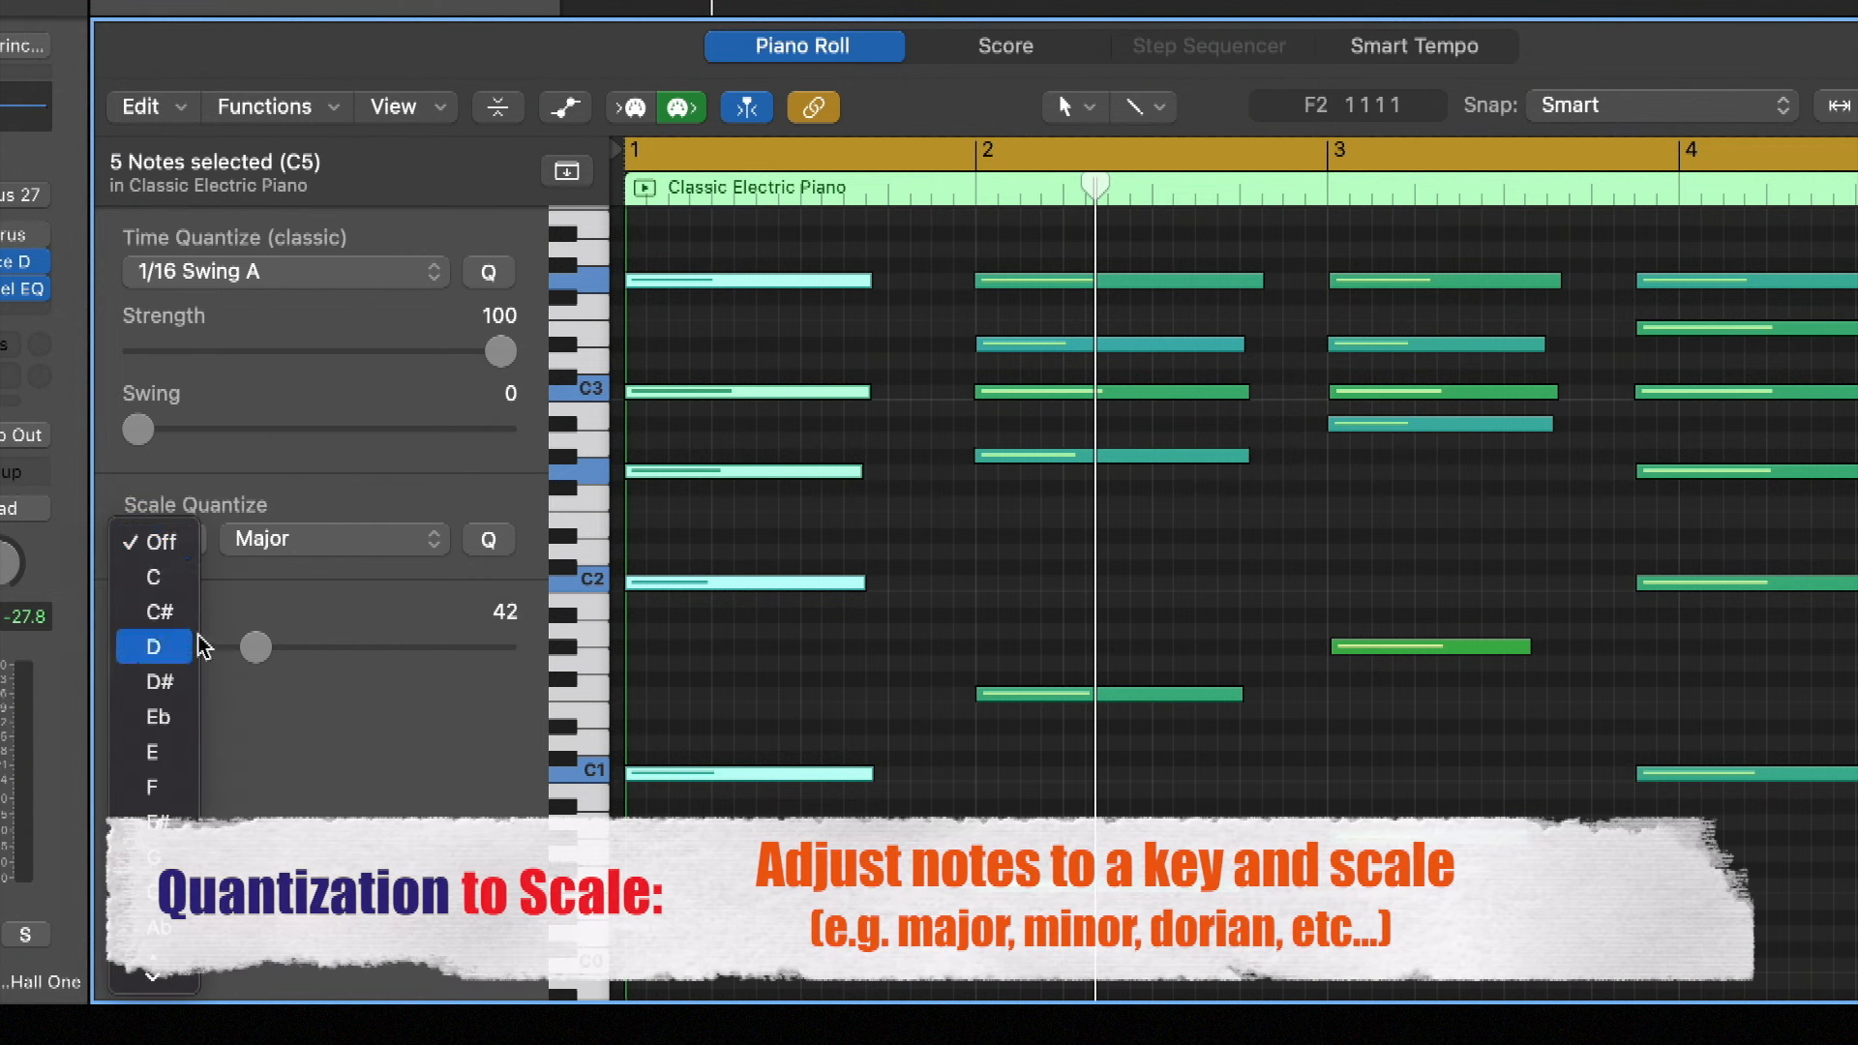
pyautogui.click(166, 578)
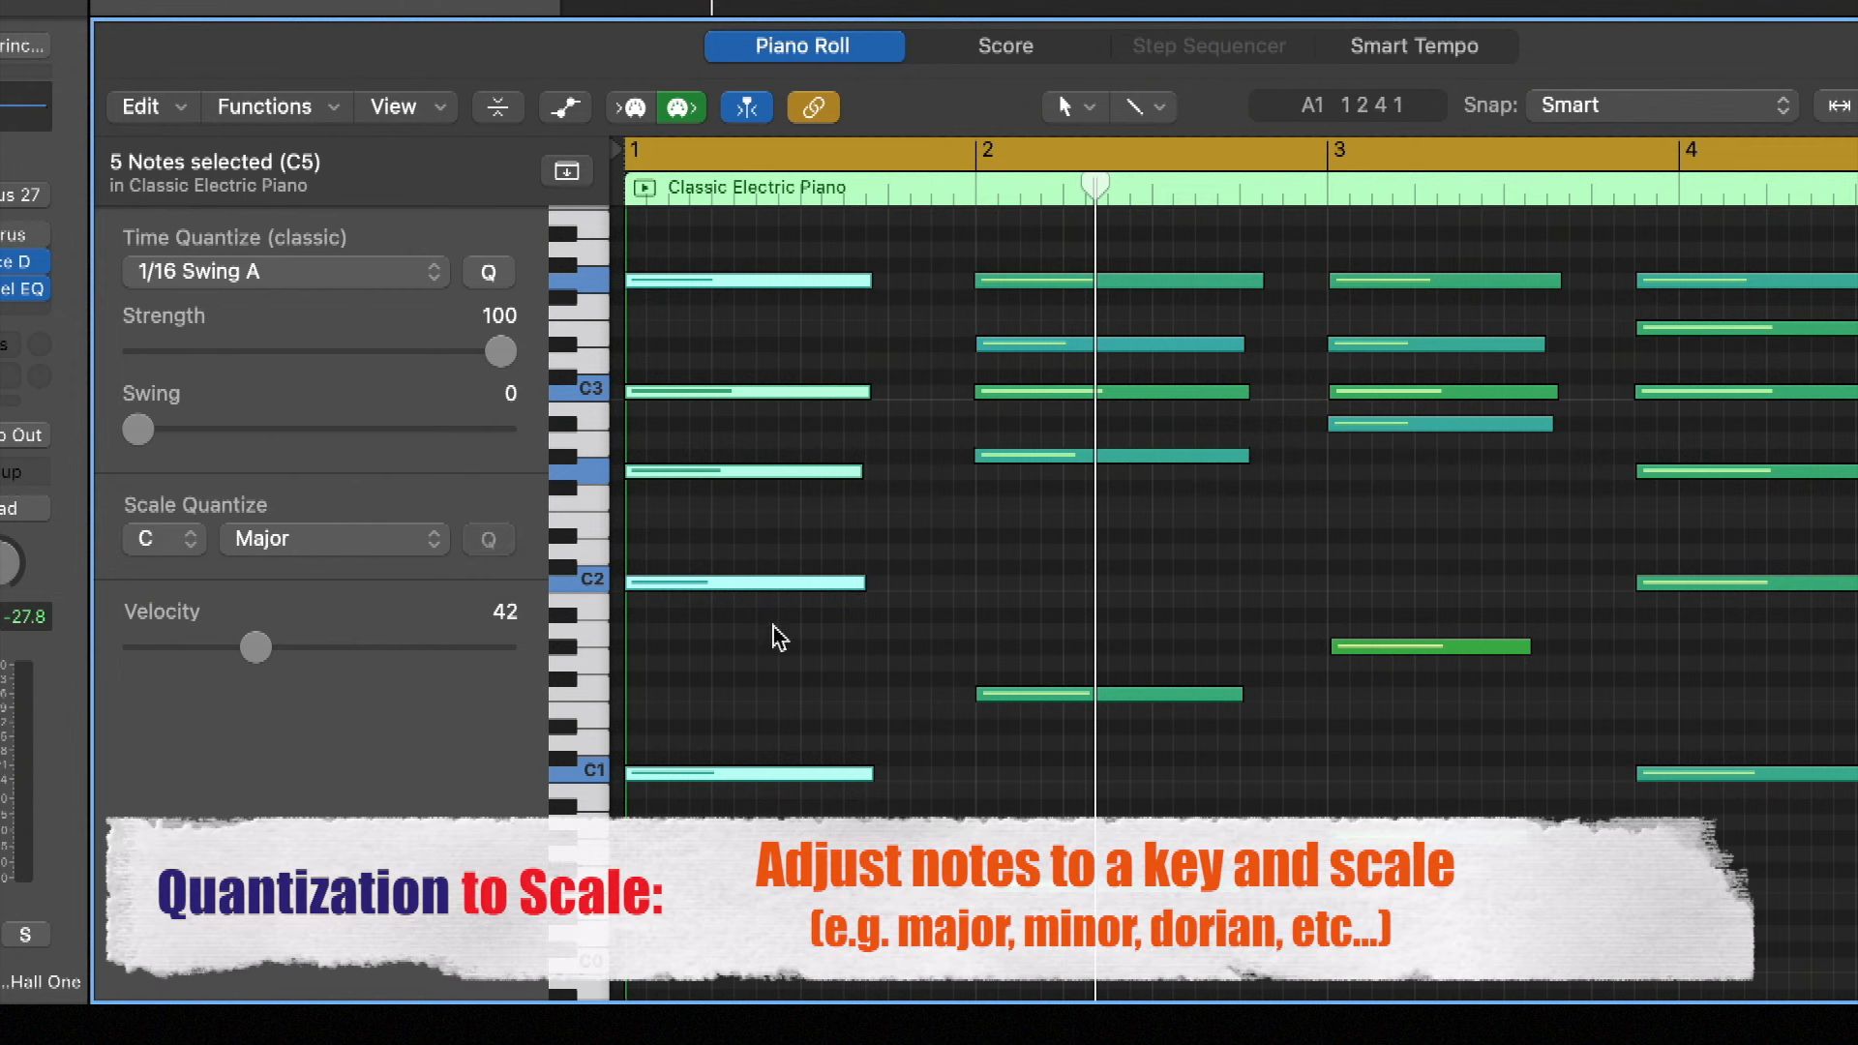
pyautogui.press('super+a')
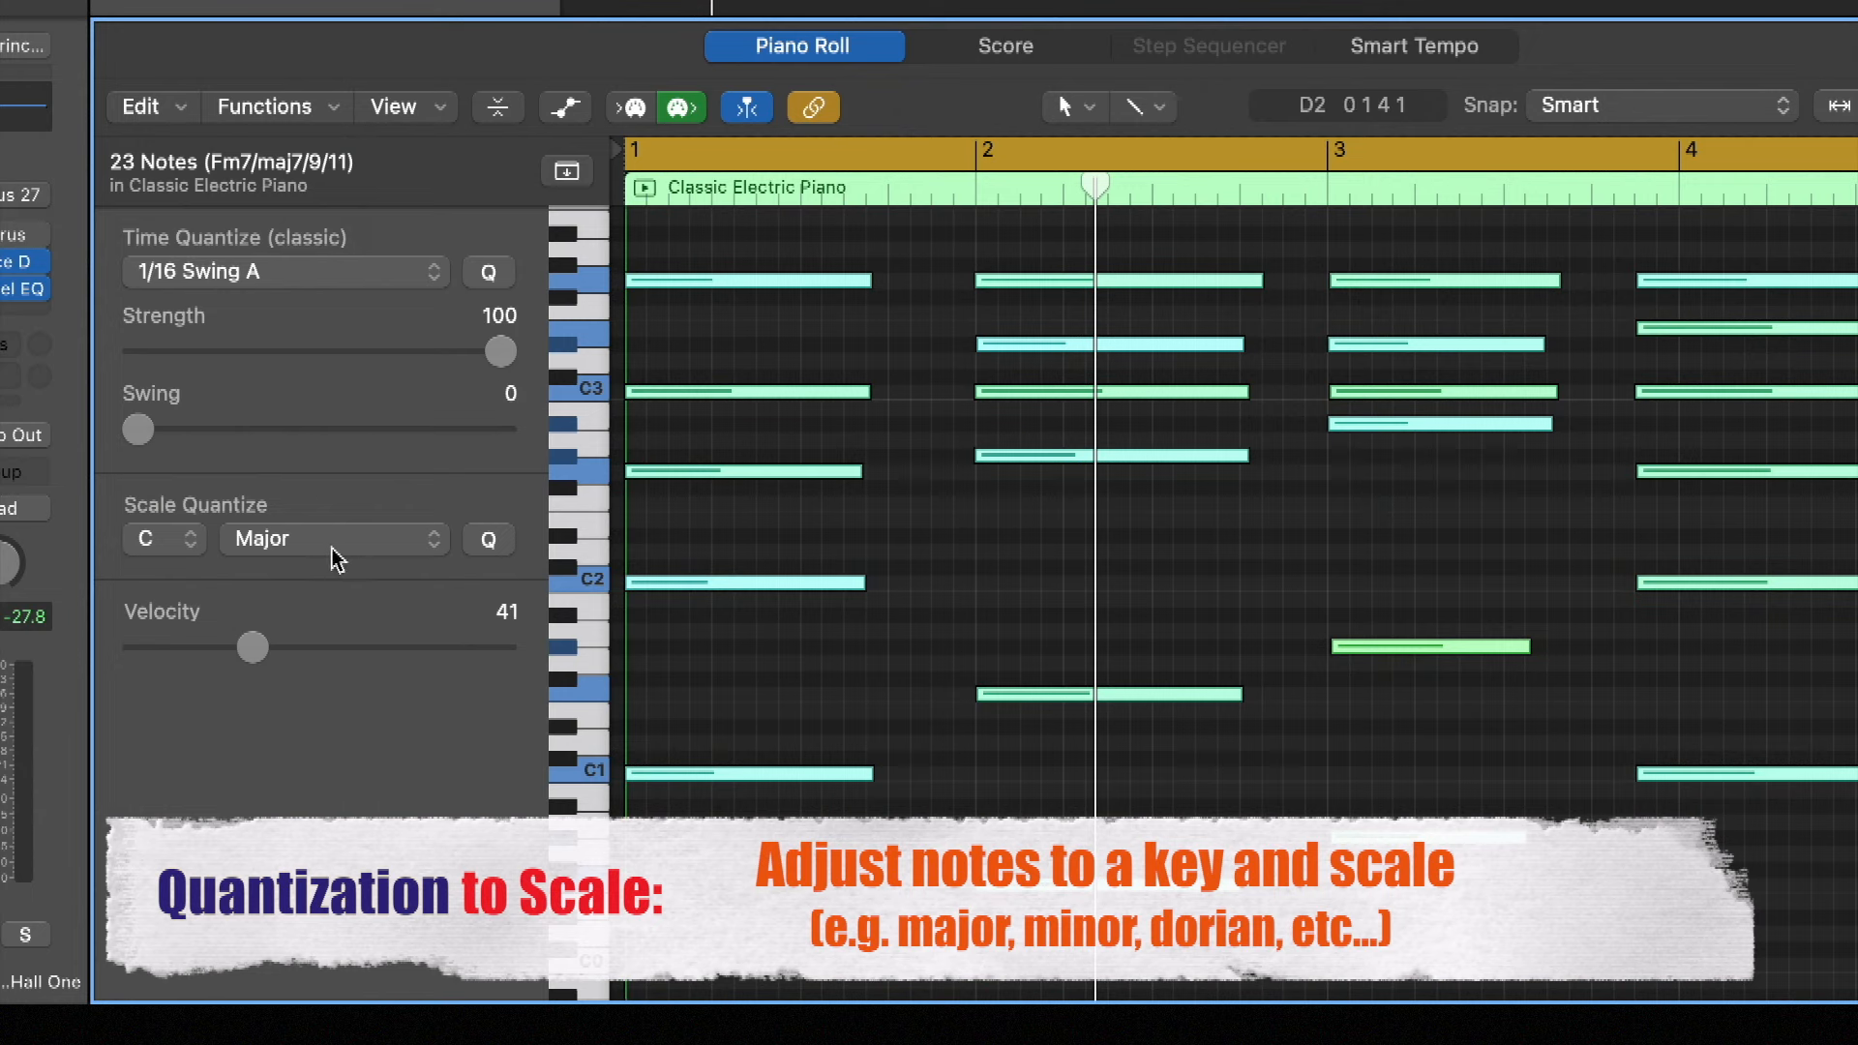
pyautogui.click(490, 548)
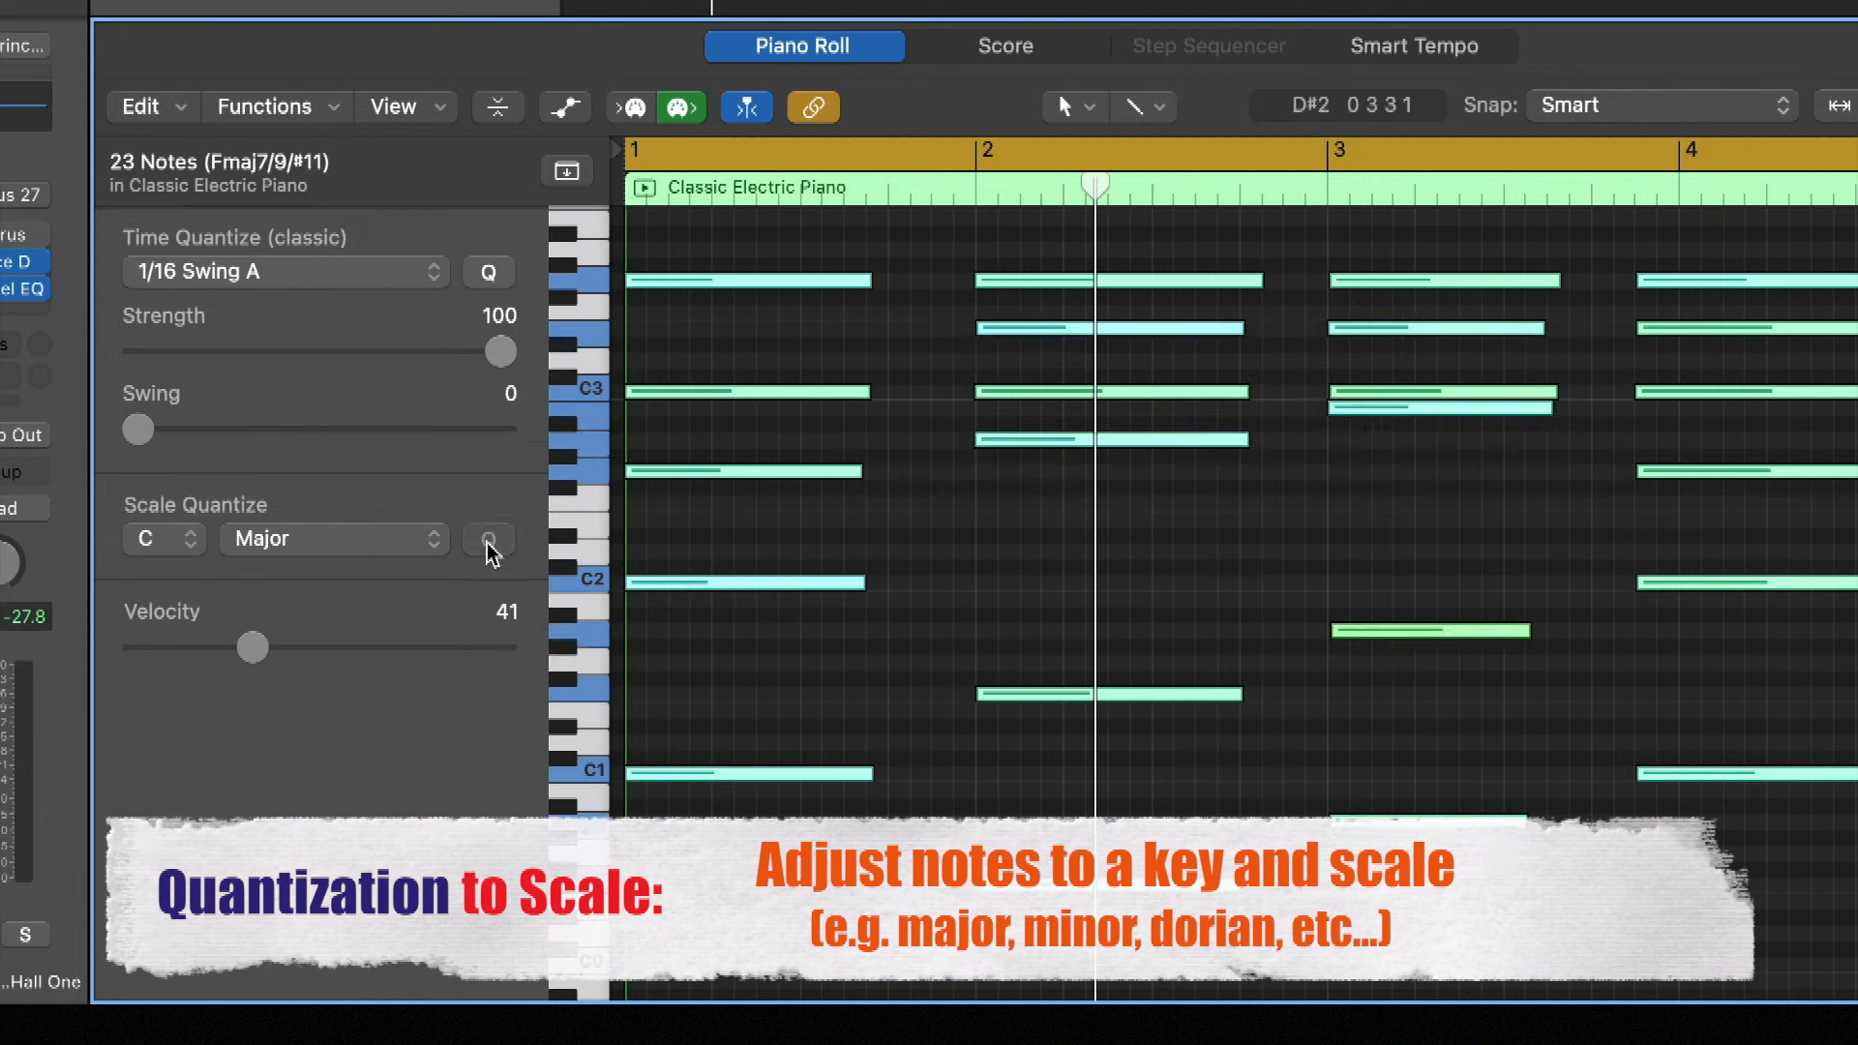